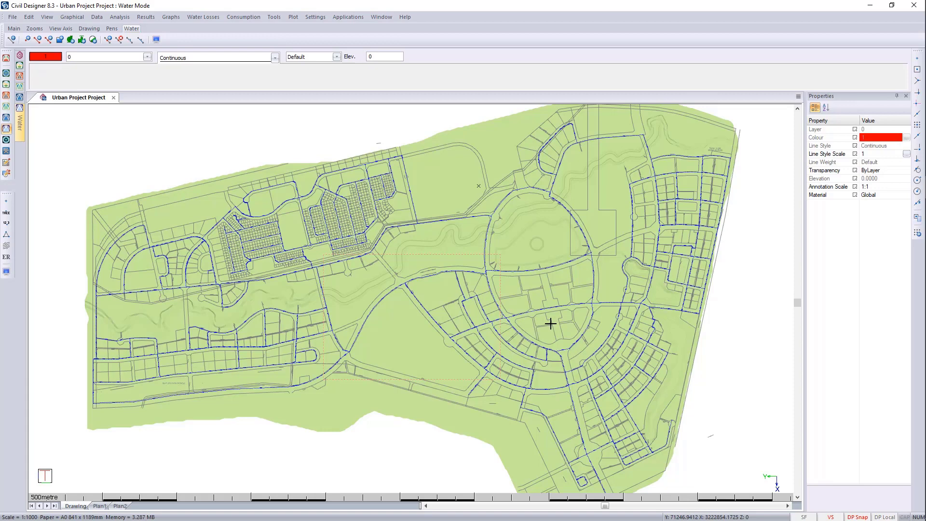
# - Open the node data of the BULK CONNECTION NW node, located between two valves at the network's western edge
pyautogui.rightClick(383, 291)
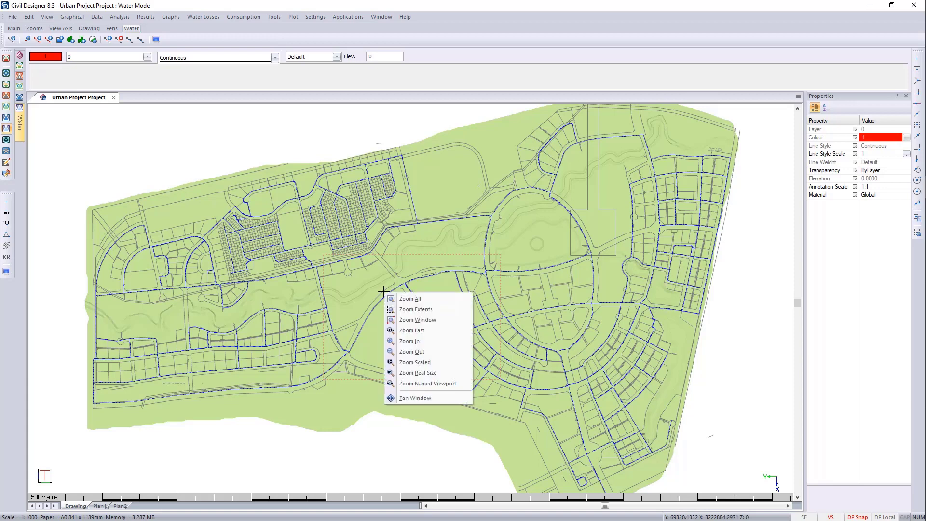
pyautogui.click(424, 310)
pyautogui.click(84, 278)
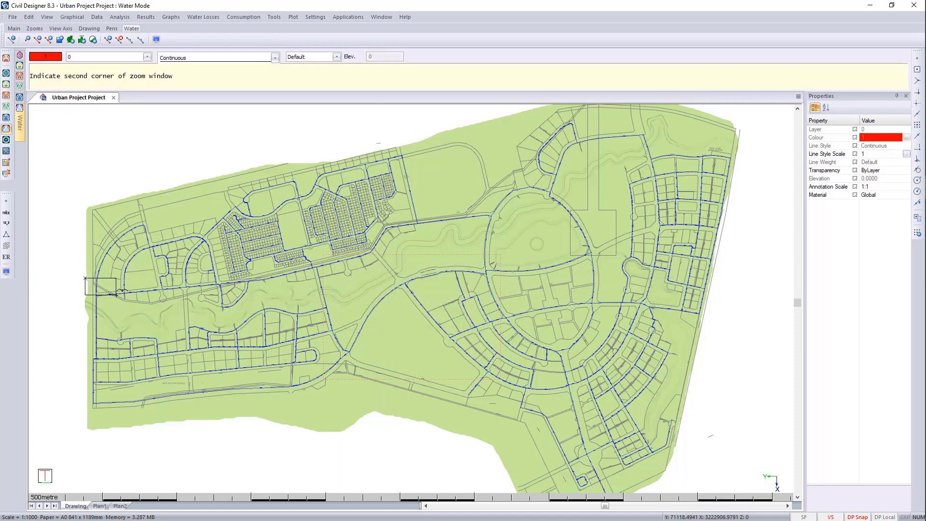
pyautogui.click(114, 294)
pyautogui.scroll(1, 309, 311)
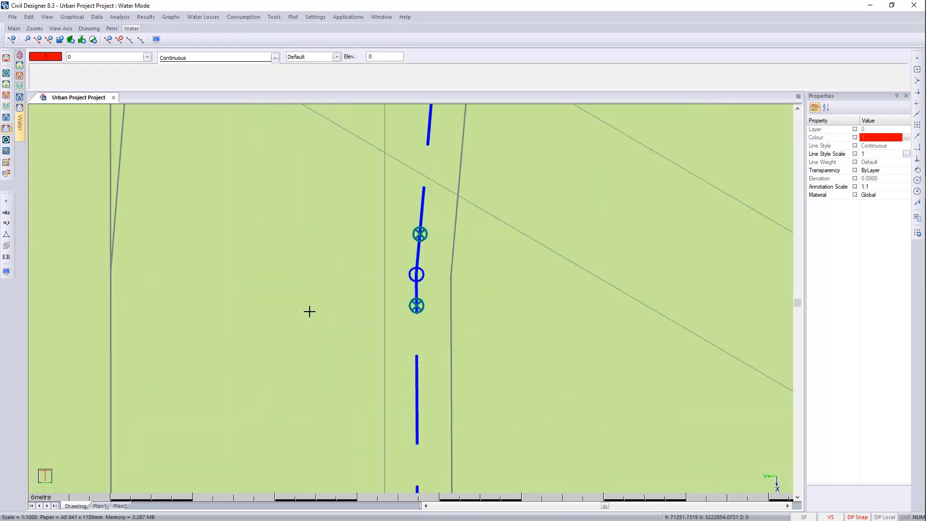
pyautogui.click(422, 273)
pyautogui.rightClick(422, 273)
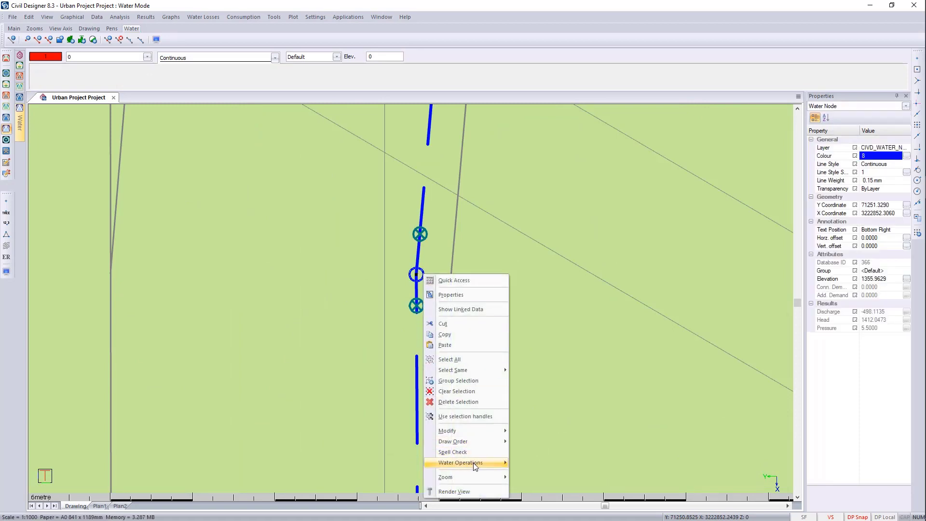
pyautogui.moveTo(482, 462)
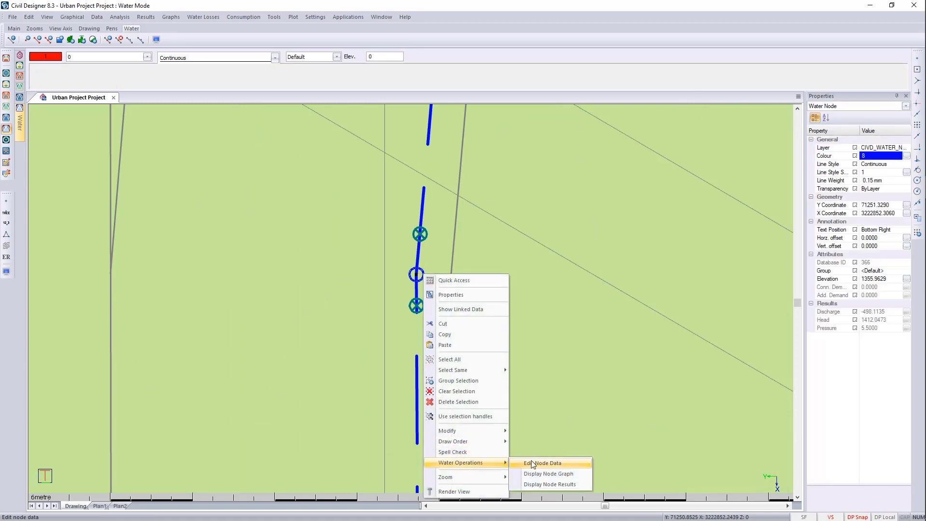
pyautogui.click(578, 465)
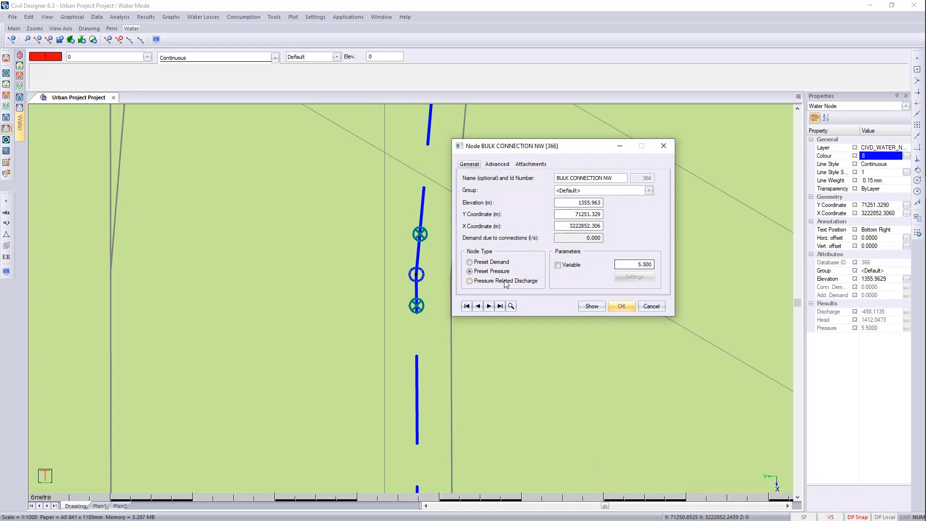
# - Make the node's preset pressure variable to examine its 24-hour pressure pattern, discard the changes and return to the full network
pyautogui.click(564, 266)
pyautogui.click(650, 278)
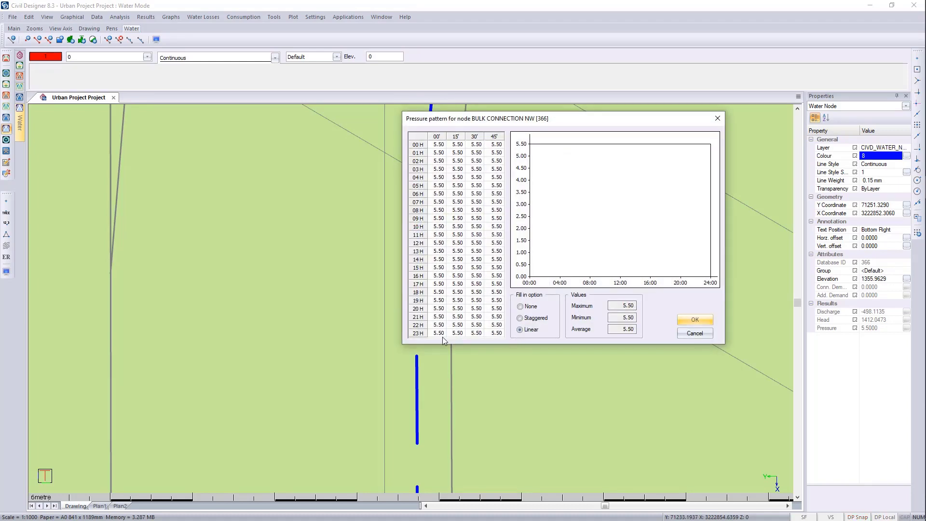
pyautogui.click(699, 333)
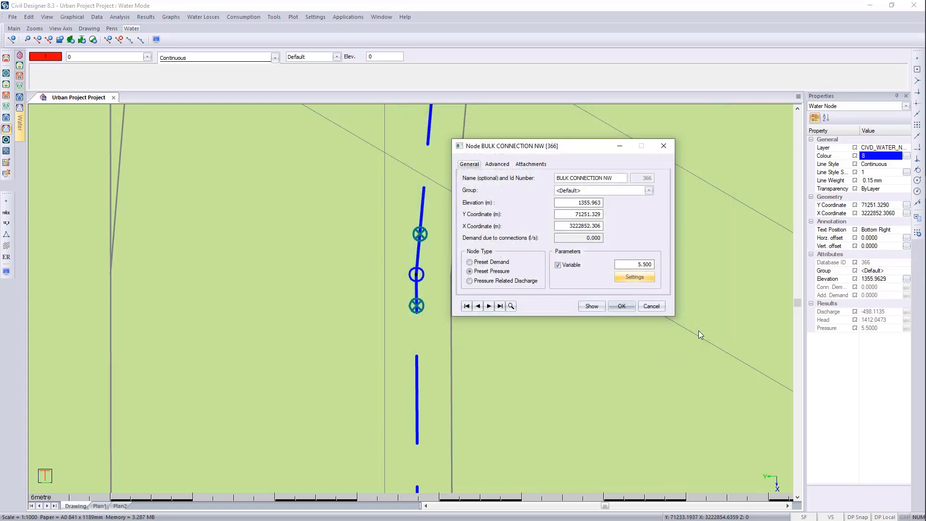
pyautogui.click(650, 307)
pyautogui.press('F3')
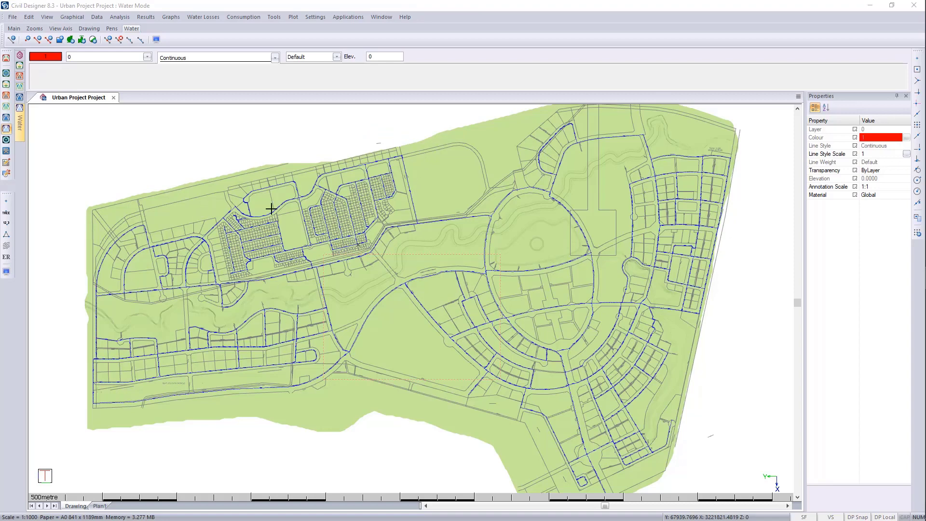
# - Create a new water data group named New Area
pyautogui.click(97, 16)
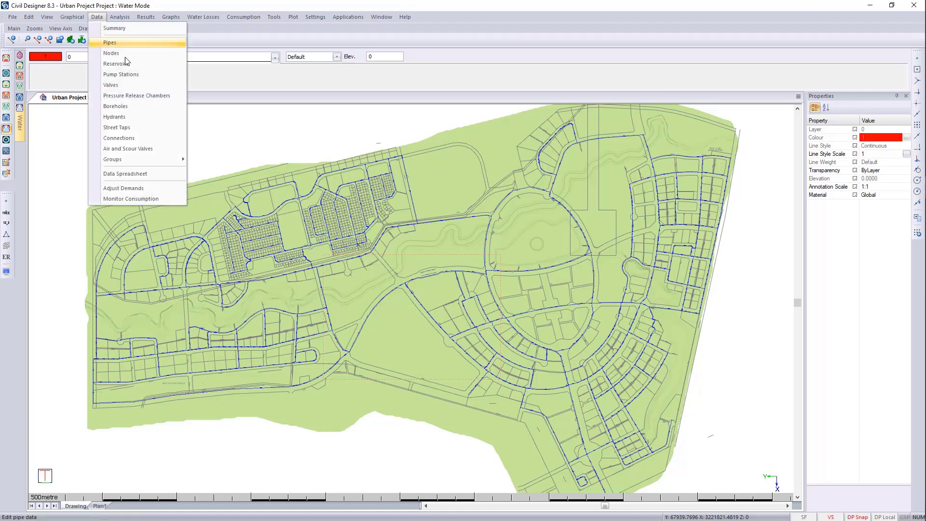
pyautogui.moveTo(165, 161)
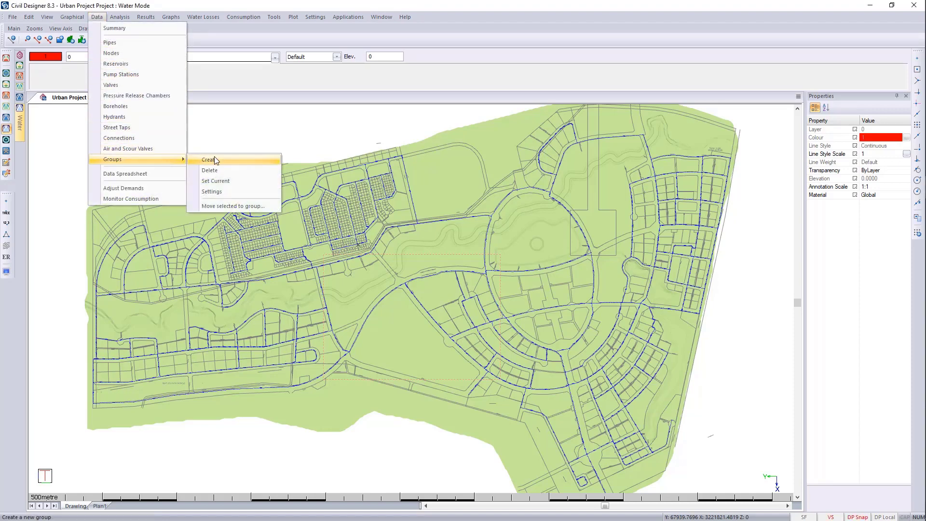
pyautogui.click(238, 163)
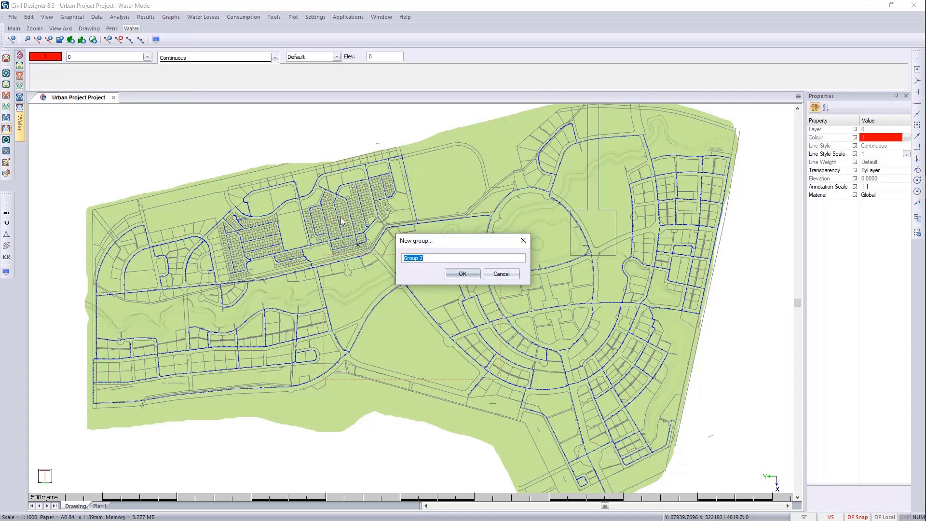
pyautogui.write('New Area')
pyautogui.click(462, 273)
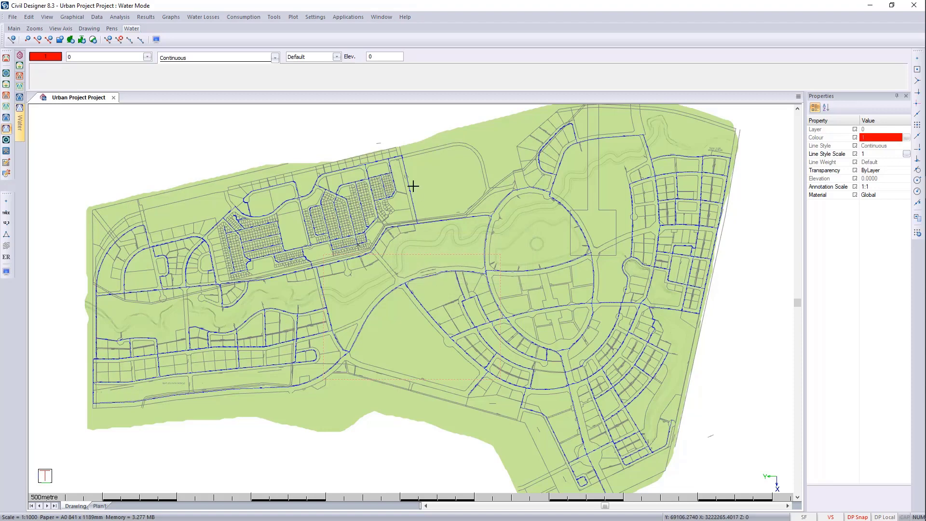
# - Select the water pipes and nodes covering most of the densely subdivided residential blocks in the north-west
pyautogui.moveTo(422, 141); pyautogui.dragTo(300, 217)
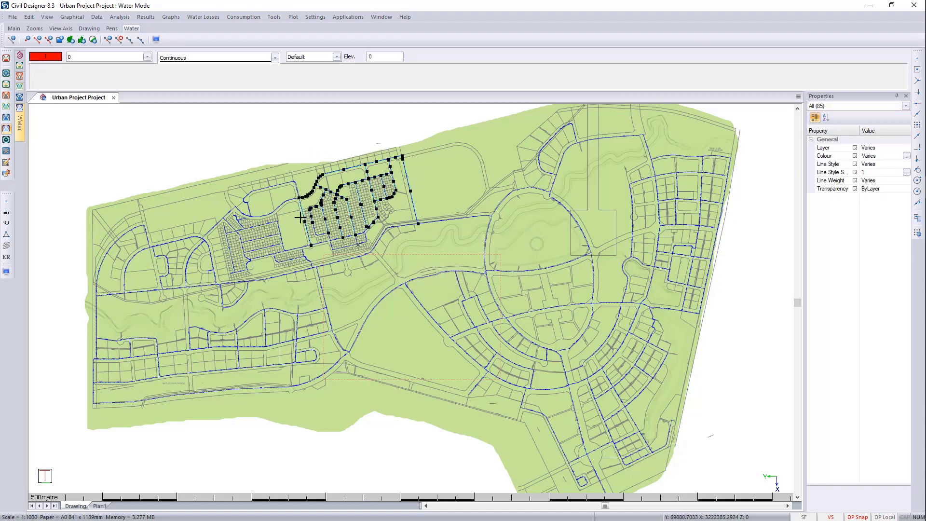
pyautogui.moveTo(340, 153); pyautogui.dragTo(205, 236)
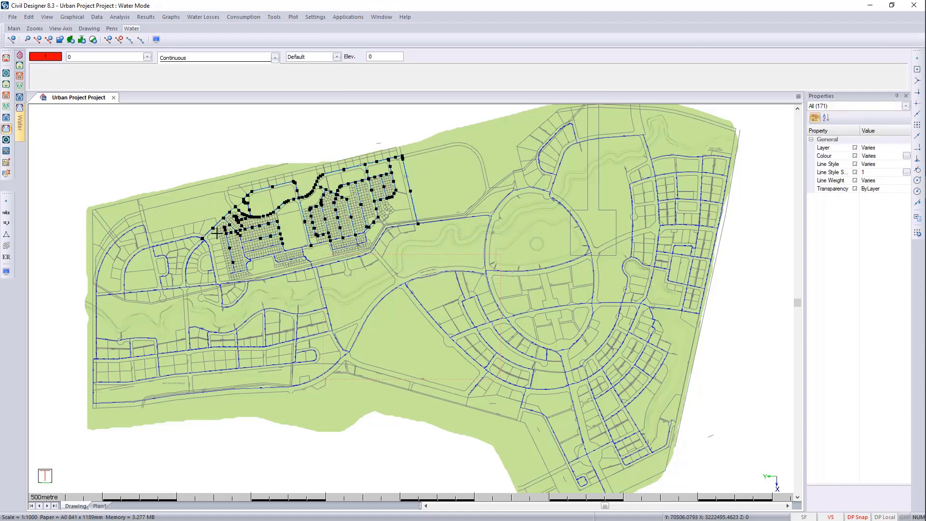
pyautogui.moveTo(324, 228)
pyautogui.mouseDown()
pyautogui.moveTo(217, 266)
pyautogui.moveTo(242, 261)
pyautogui.mouseUp()
# - Add the remaining pipes and nodes along the southern edges of the dense residential blocks to the selection
pyautogui.scroll(1, 249, 274)
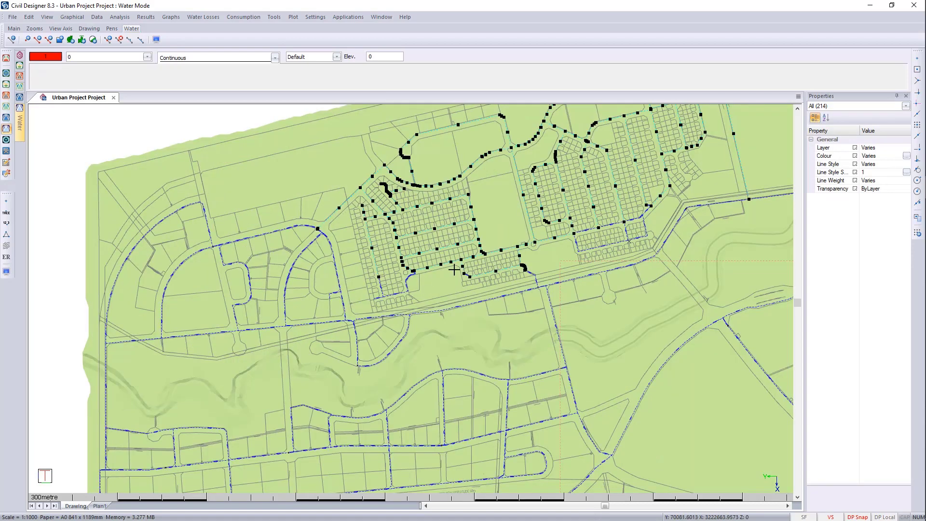
pyautogui.scroll(3, 453, 270)
pyautogui.moveTo(751, 268)
pyautogui.mouseDown()
pyautogui.moveTo(627, 336)
pyautogui.moveTo(620, 354)
pyautogui.mouseUp()
pyautogui.moveTo(256, 392); pyautogui.dragTo(487, 326, button='middle')
pyautogui.moveTo(542, 207); pyautogui.dragTo(275, 369)
pyautogui.scroll(-3, 386, 313)
pyautogui.scroll(2, 630, 206)
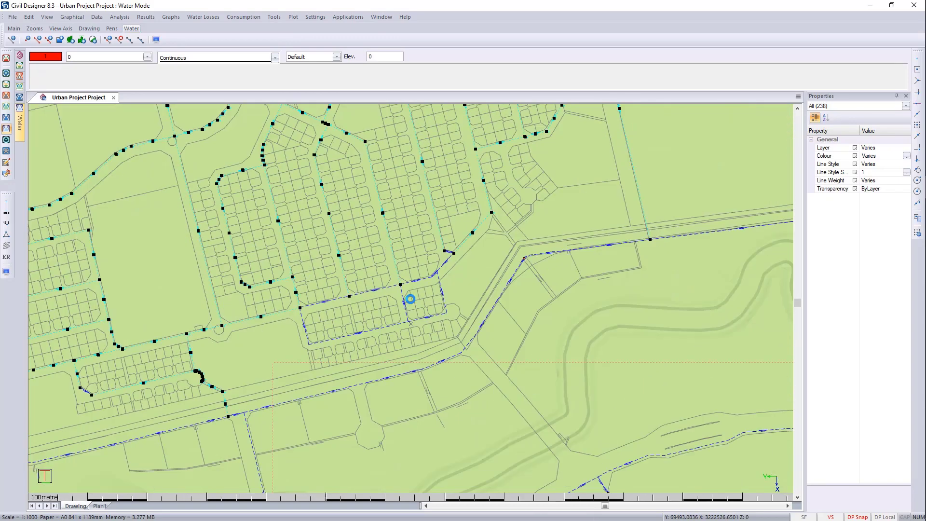
pyautogui.moveTo(461, 259)
pyautogui.mouseDown()
pyautogui.moveTo(268, 336)
pyautogui.moveTo(267, 319)
pyautogui.mouseUp()
pyautogui.moveTo(408, 350); pyautogui.dragTo(266, 289)
pyautogui.moveTo(418, 160); pyautogui.dragTo(389, 320, button='middle')
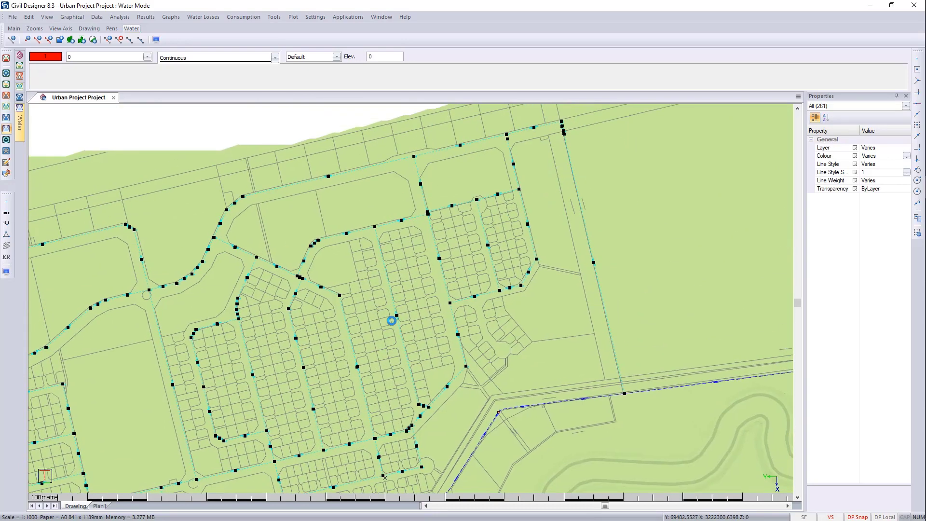
pyautogui.scroll(-3, 333, 327)
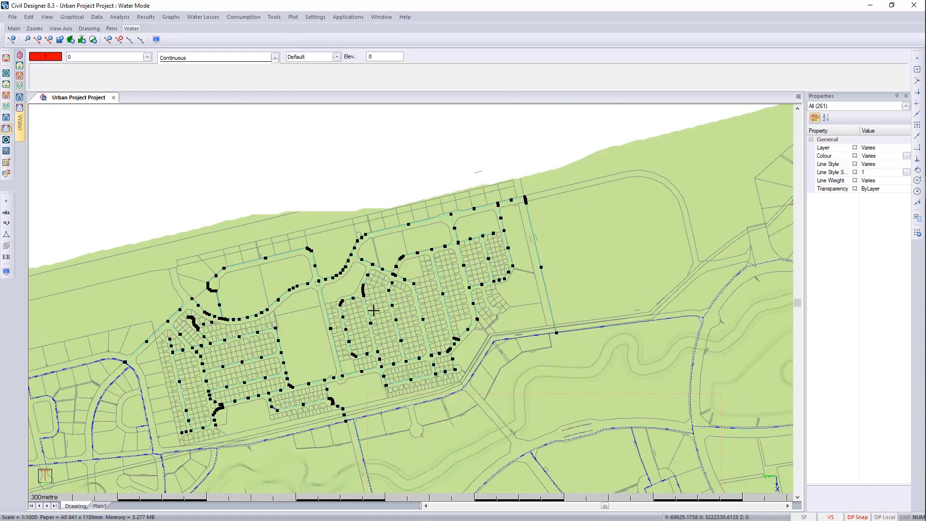
pyautogui.moveTo(384, 275); pyautogui.dragTo(413, 252, button='middle')
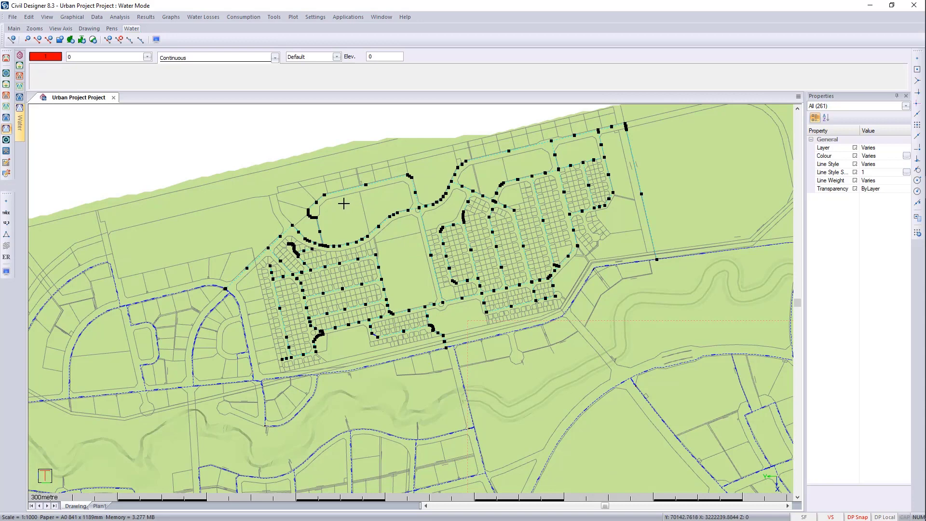
# - Move the selected water entities to the New Area group
pyautogui.click(96, 17)
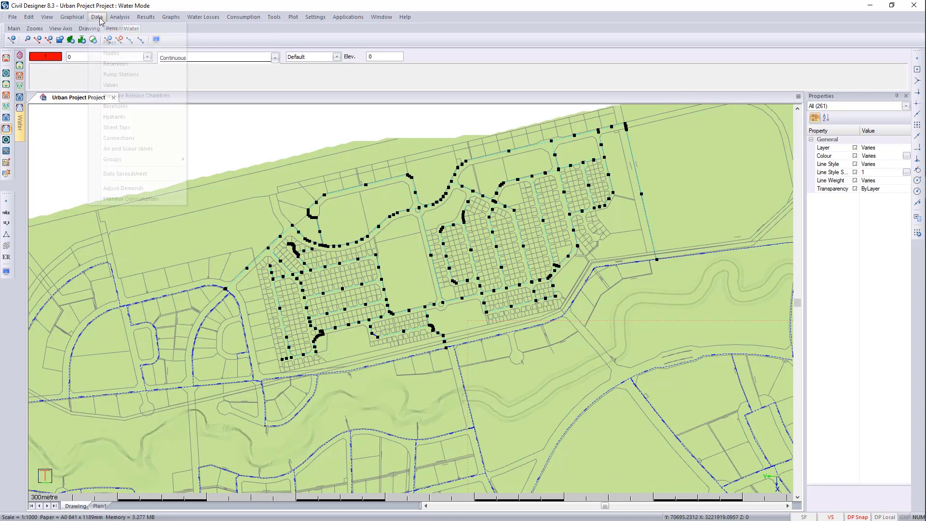
pyautogui.moveTo(174, 160)
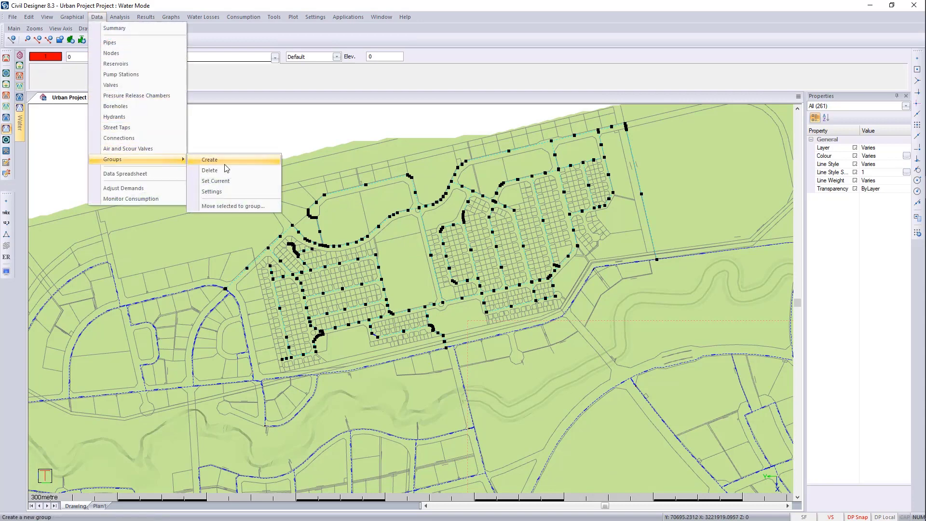
pyautogui.click(264, 206)
pyautogui.click(521, 258)
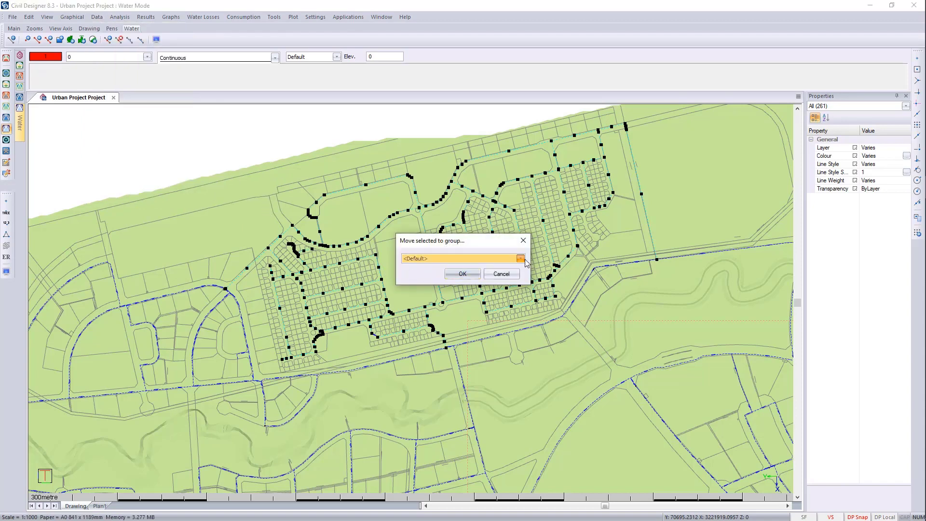
pyautogui.click(440, 271)
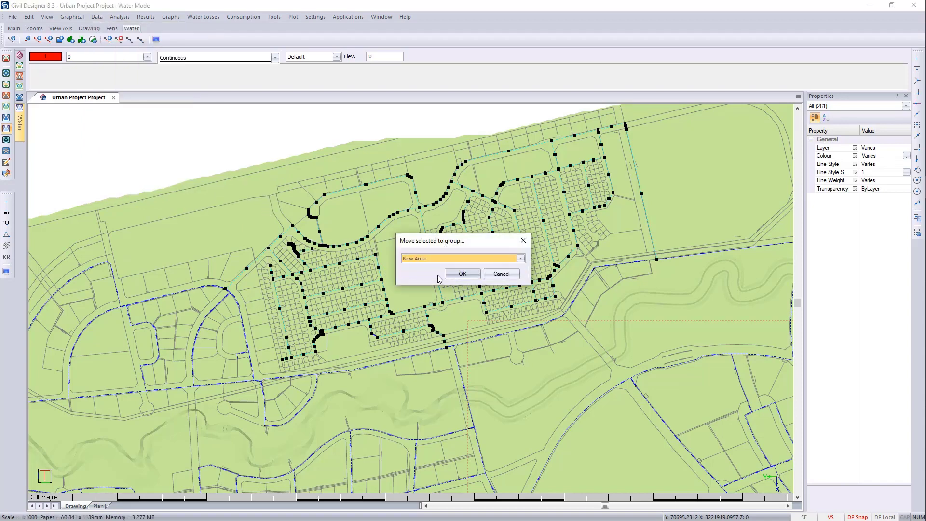
pyautogui.click(462, 274)
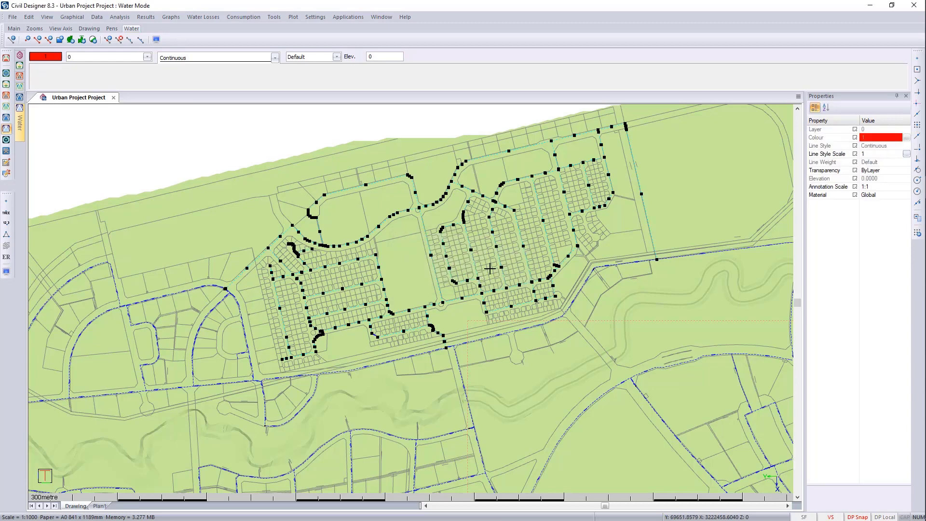
# - Hide the <Default> group in the groups settings so only the New Area network is displayed
pyautogui.click(100, 18)
pyautogui.moveTo(152, 162)
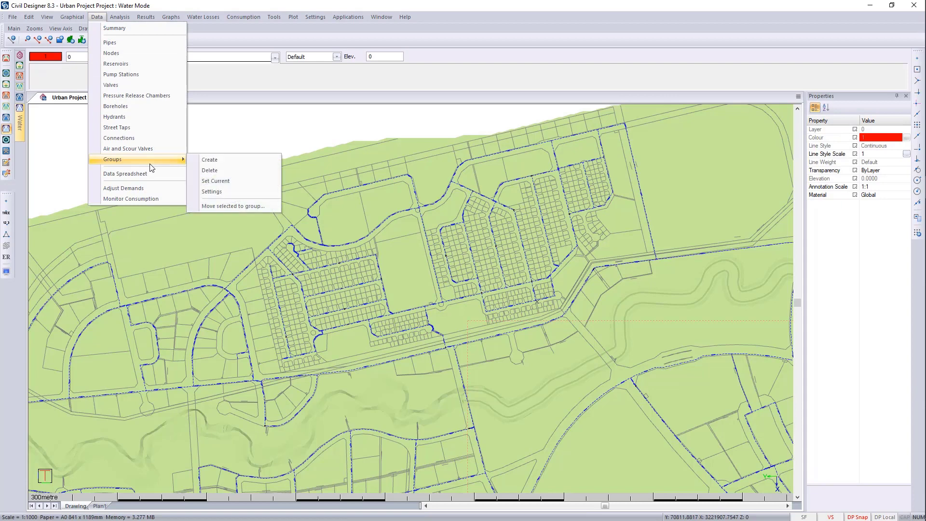
pyautogui.click(257, 191)
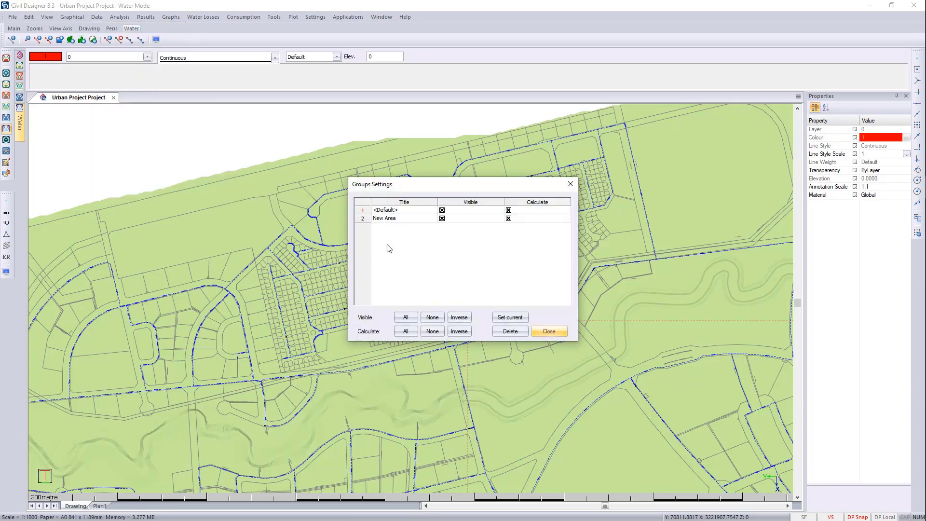
pyautogui.click(442, 210)
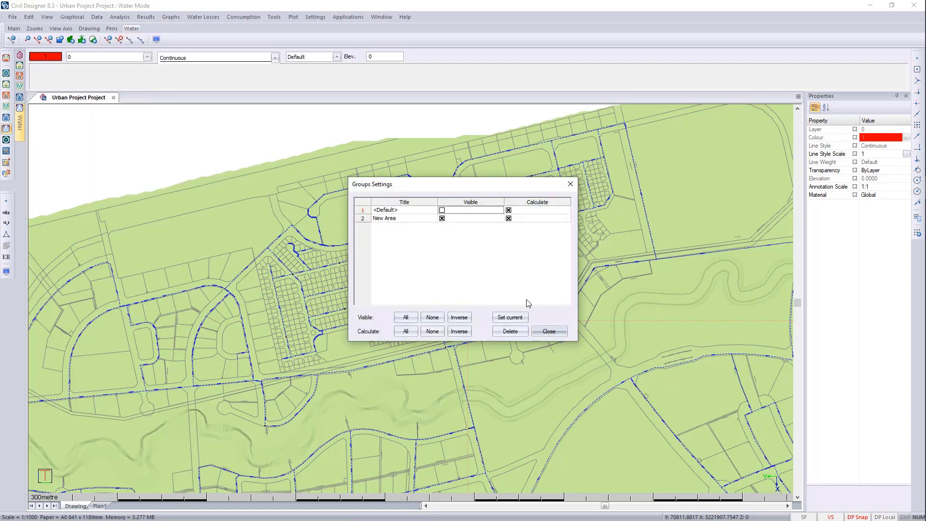
pyautogui.click(550, 332)
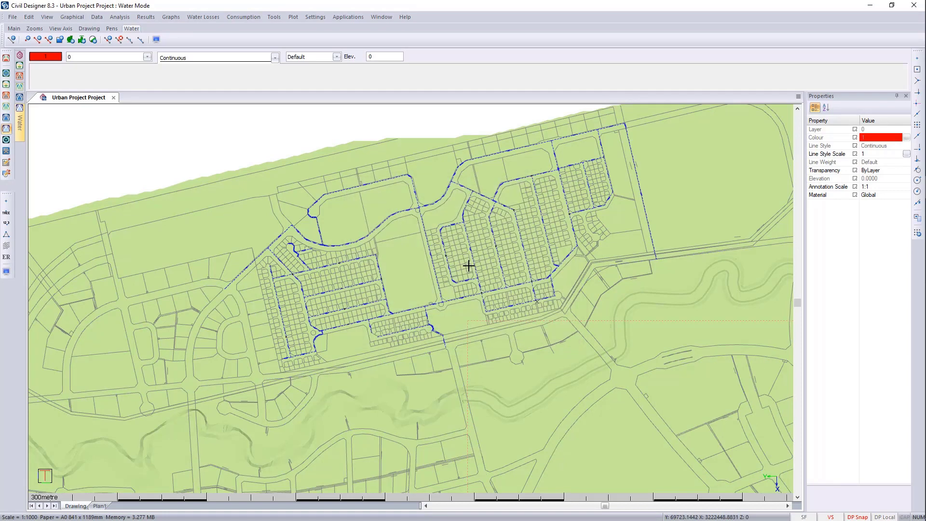
# - Make the <Default> group visible and hide the New Area group in the groups settings
pyautogui.rightClick(268, 149)
pyautogui.click(441, 209)
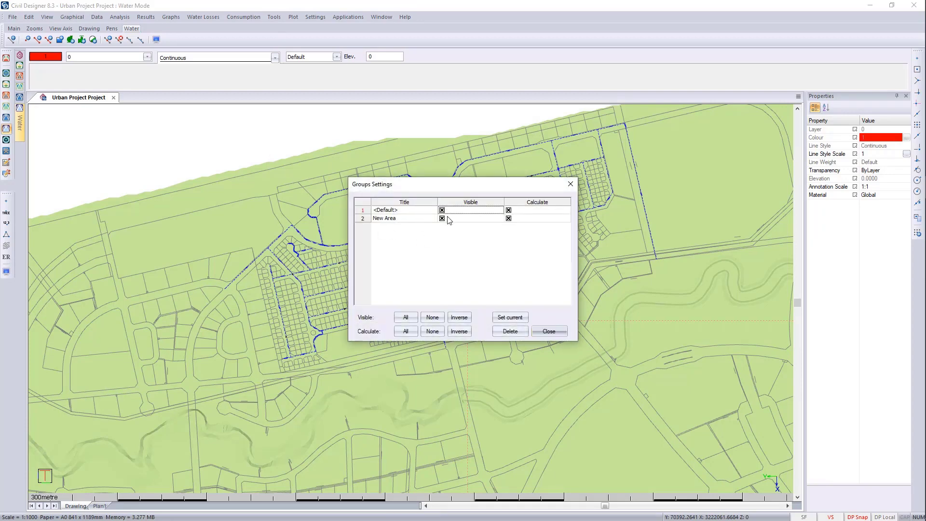
pyautogui.click(442, 218)
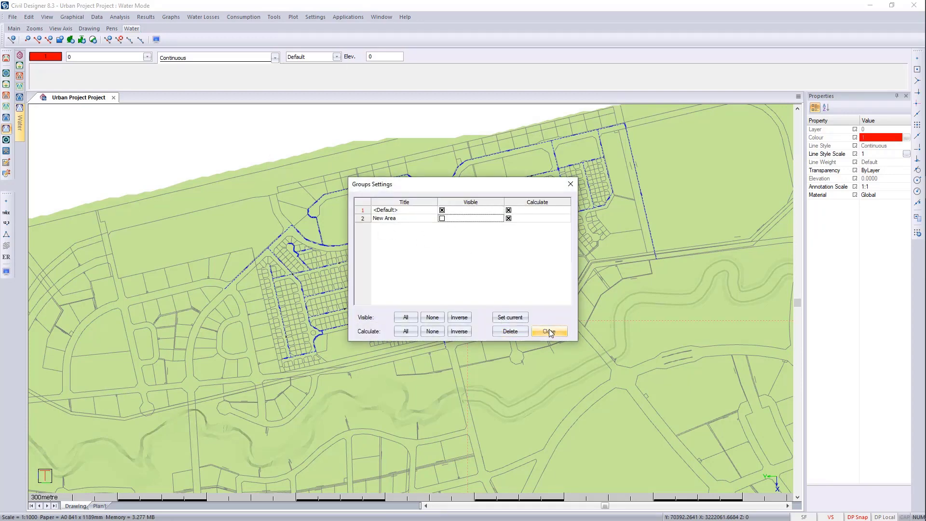
pyautogui.click(511, 331)
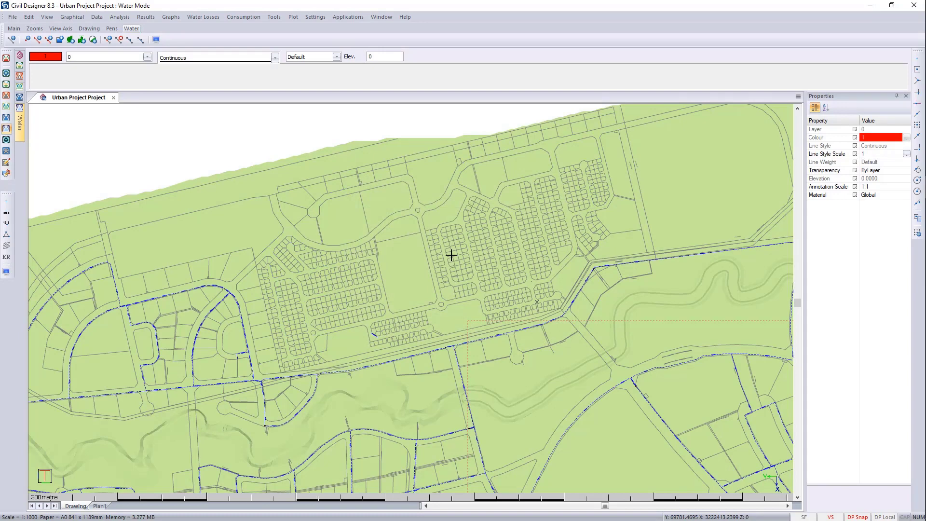
# - Turn the New Area group's visibility back on in the groups settings
pyautogui.rightClick(452, 255)
pyautogui.click(448, 218)
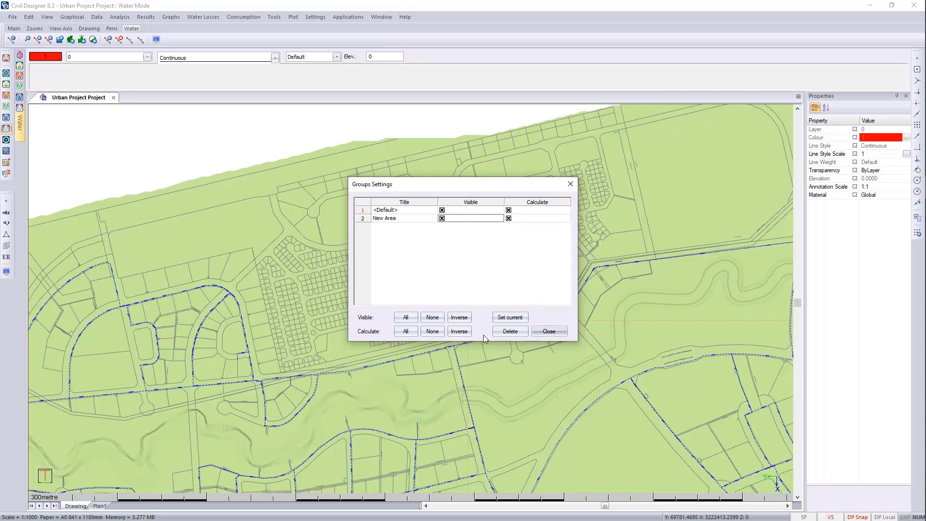
pyautogui.click(549, 331)
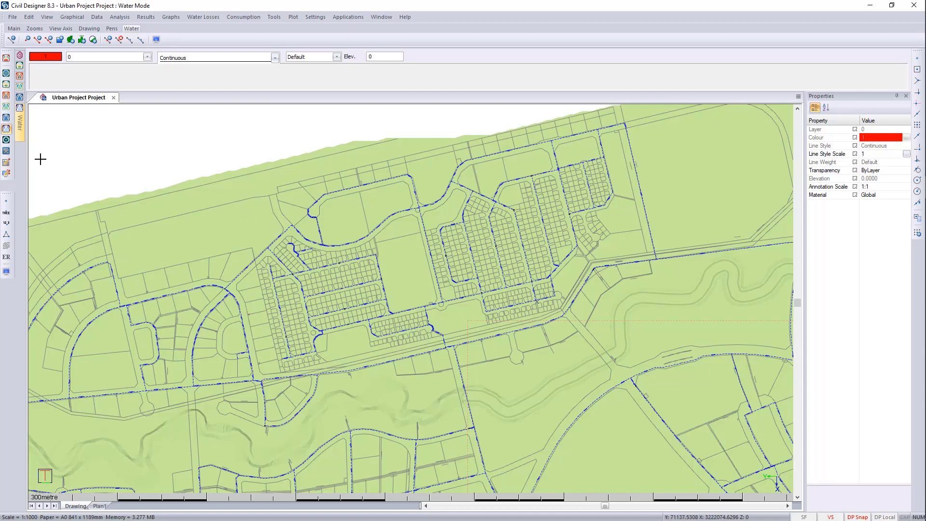
# - Set the water pipes' colour scheme to Groups and assign grey pen 13 to the <Default> group
pyautogui.click(7, 271)
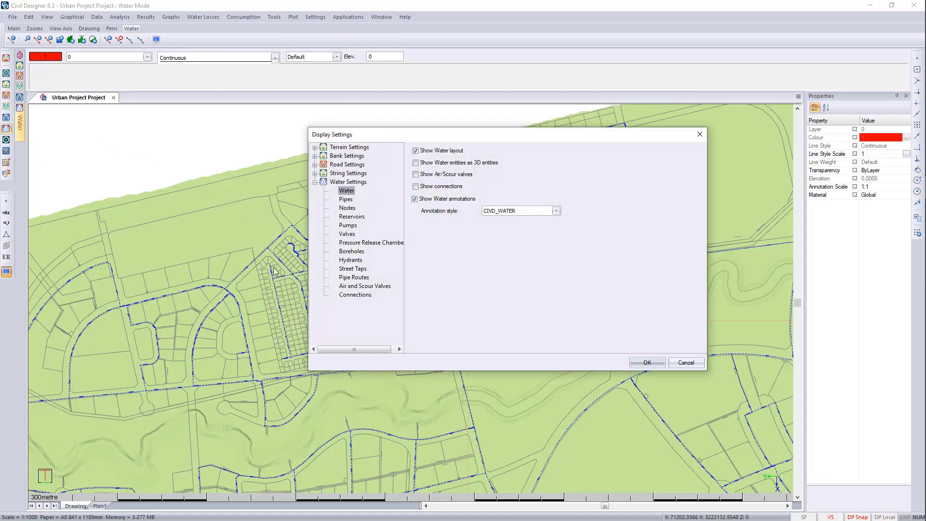
pyautogui.click(346, 199)
pyautogui.click(497, 268)
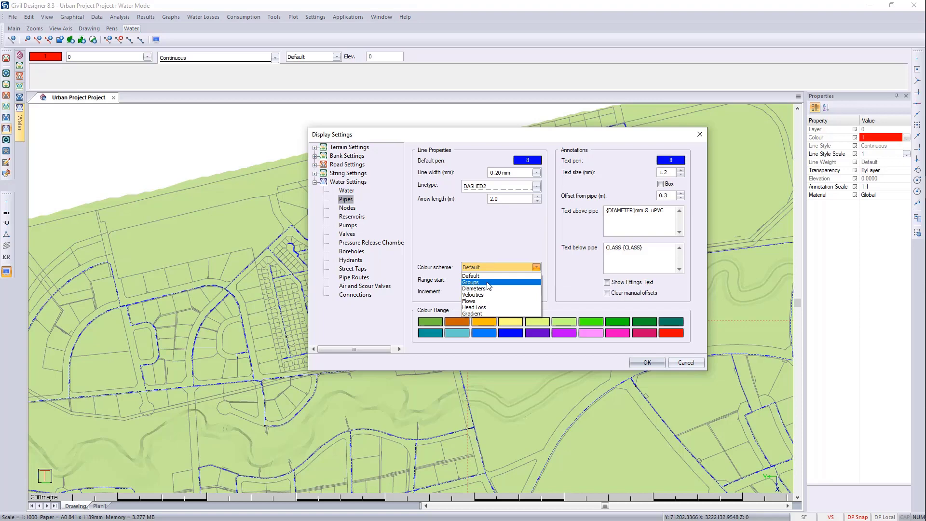
pyautogui.click(488, 283)
pyautogui.doubleClick(432, 322)
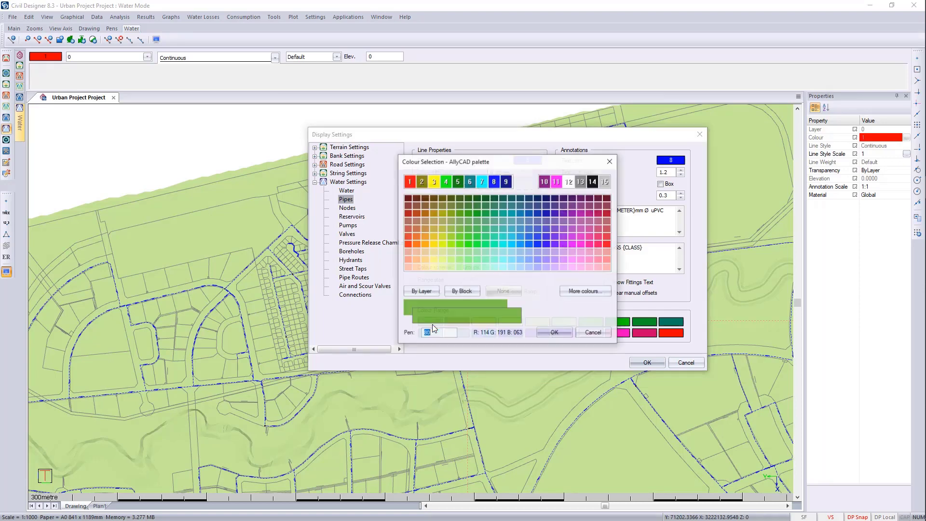
pyautogui.click(580, 181)
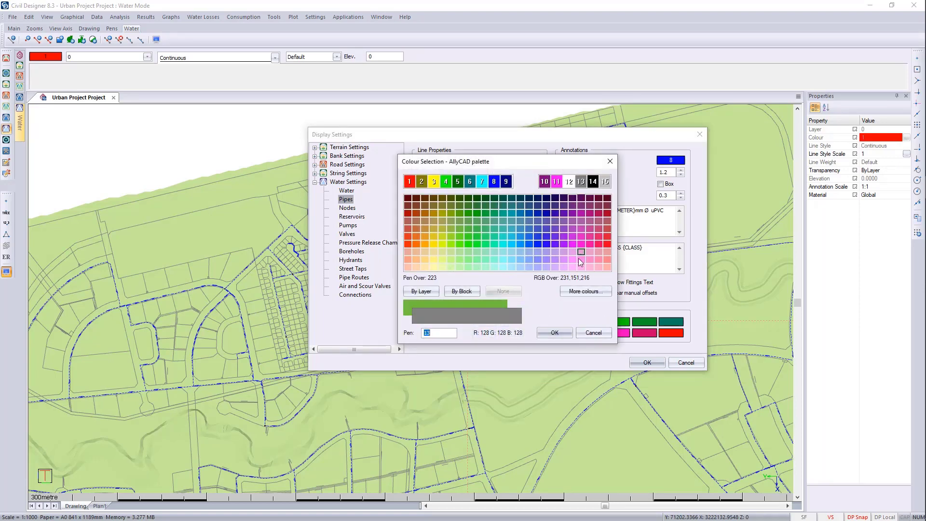
pyautogui.click(556, 334)
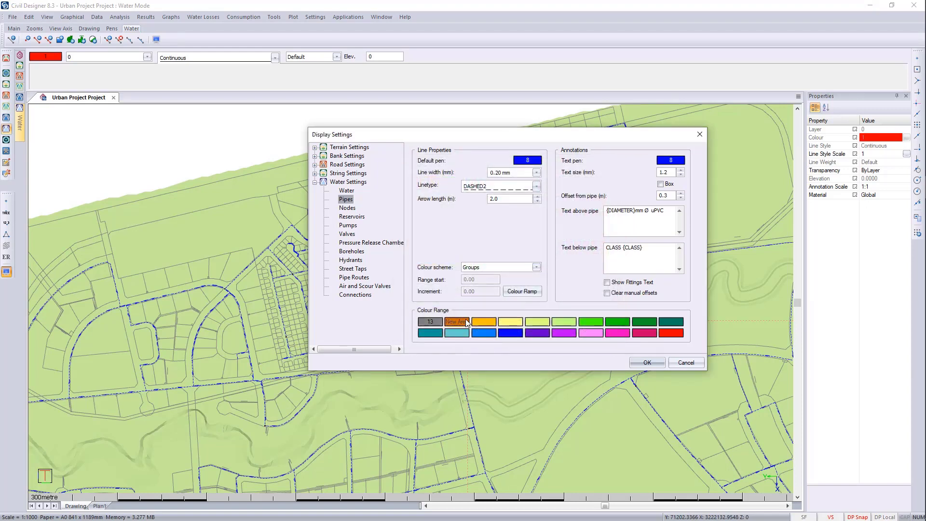
# - Assign blue pen 8 to the New Area group in the pipe colour range and apply the display settings
pyautogui.doubleClick(457, 323)
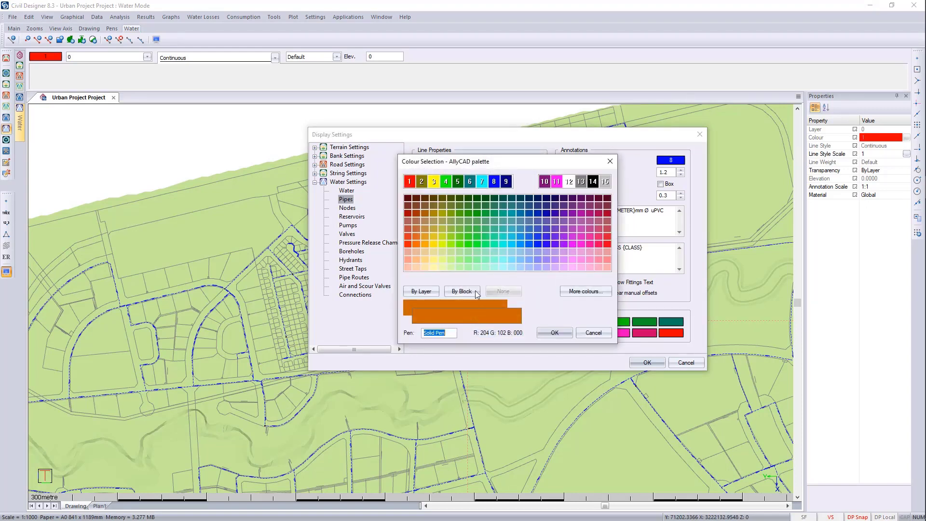
pyautogui.click(554, 333)
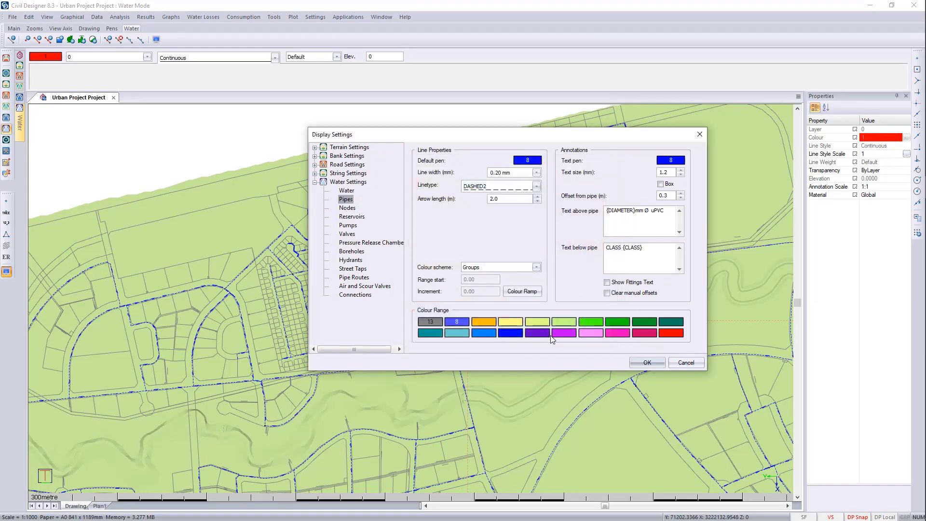
pyautogui.click(646, 362)
# - Examine the pipe colours where the New Area network meets the existing network and across the whole layout
pyautogui.scroll(3, 401, 298)
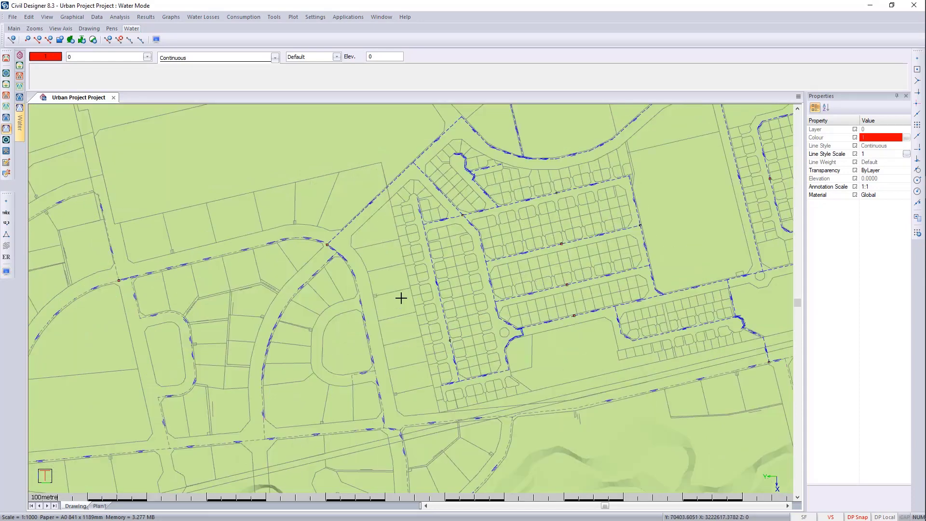
pyautogui.scroll(2, 302, 189)
pyautogui.scroll(2, 444, 295)
pyautogui.moveTo(262, 341); pyautogui.dragTo(368, 285, button='middle')
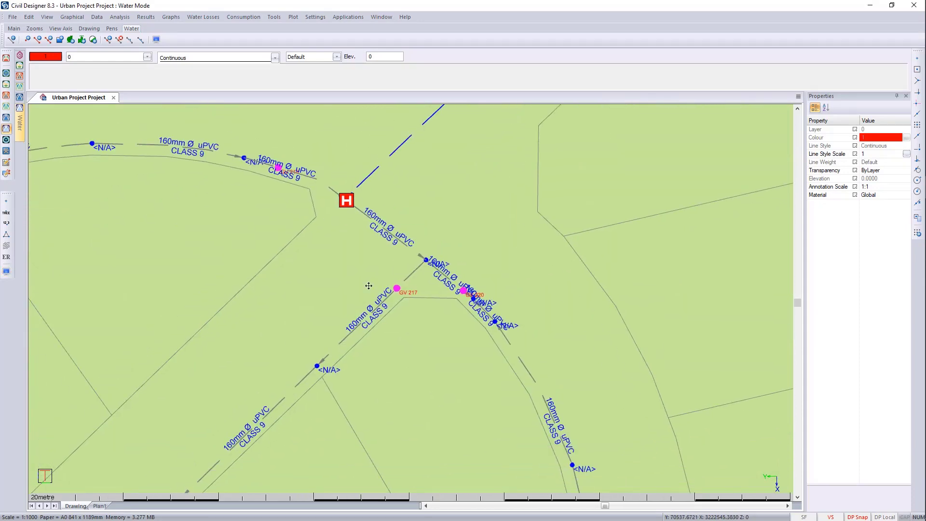
pyautogui.scroll(2, 244, 424)
pyautogui.scroll(-5, 411, 299)
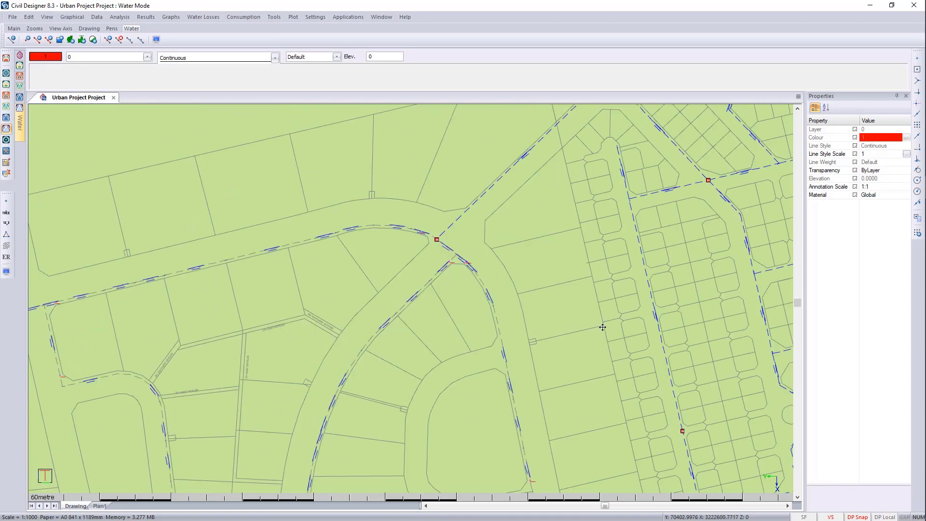
pyautogui.moveTo(602, 327); pyautogui.dragTo(289, 221, button='middle')
pyautogui.moveTo(698, 306); pyautogui.dragTo(427, 329, button='middle')
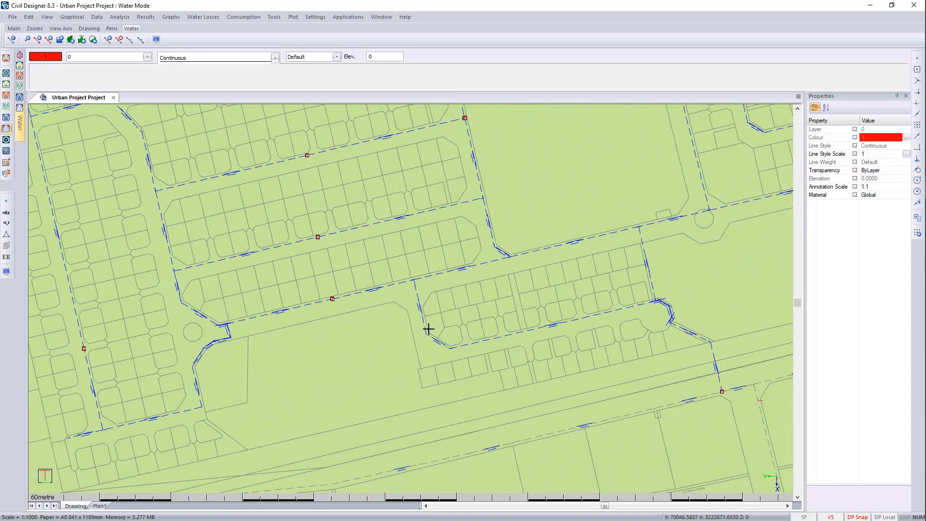
pyautogui.scroll(-3, 422, 294)
pyautogui.scroll(-2, 439, 323)
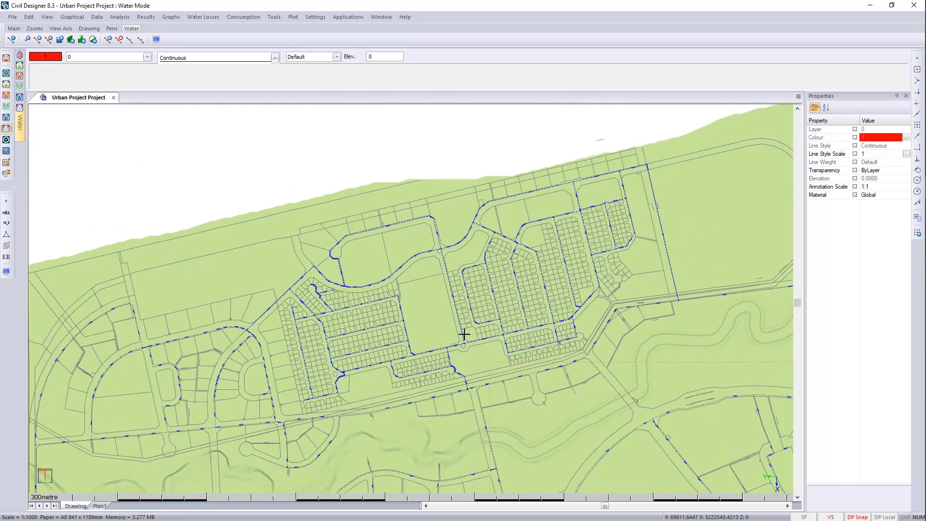
pyautogui.scroll(-2, 464, 333)
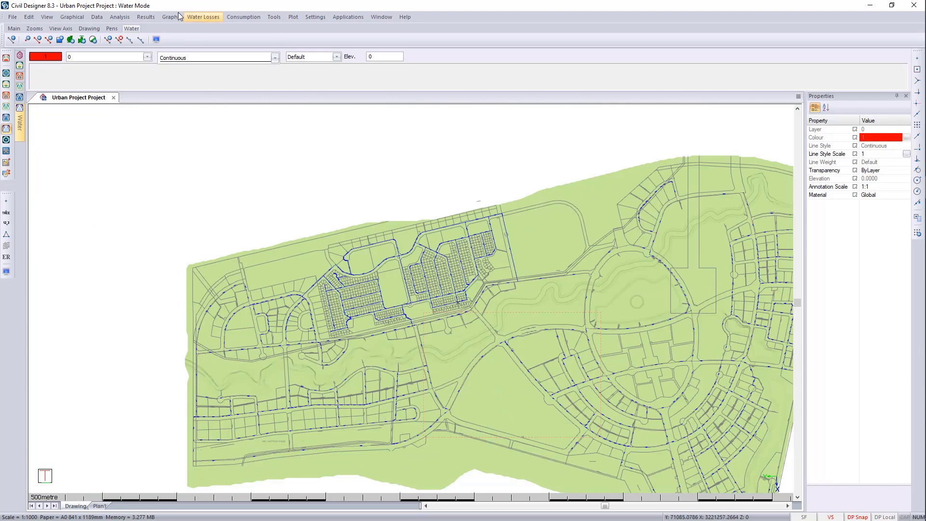
# - Start generating a plan plot and set the plan plotting scale to 1:1500
pyautogui.click(294, 16)
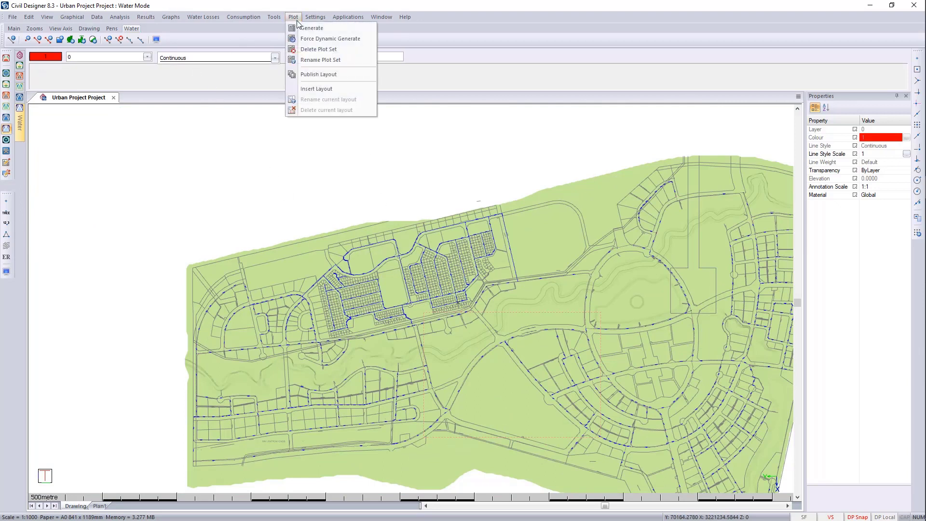
pyautogui.click(309, 29)
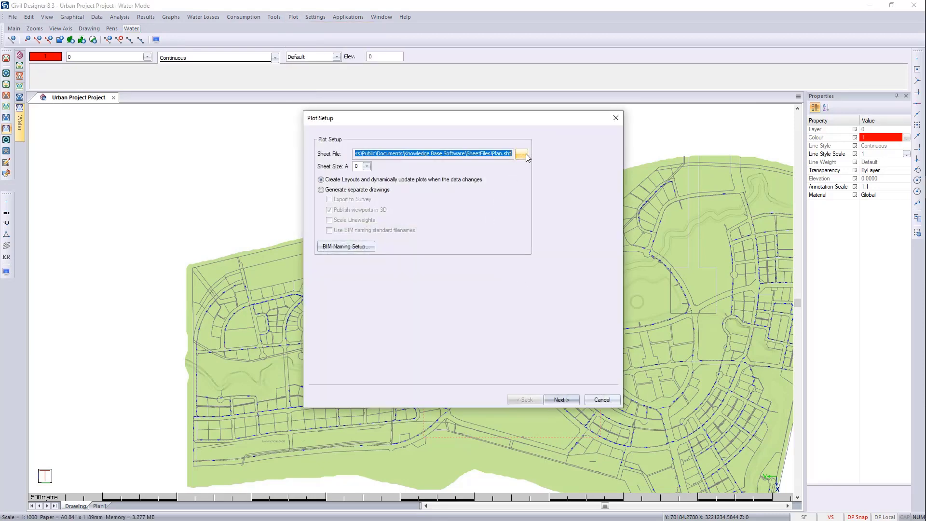
pyautogui.click(560, 400)
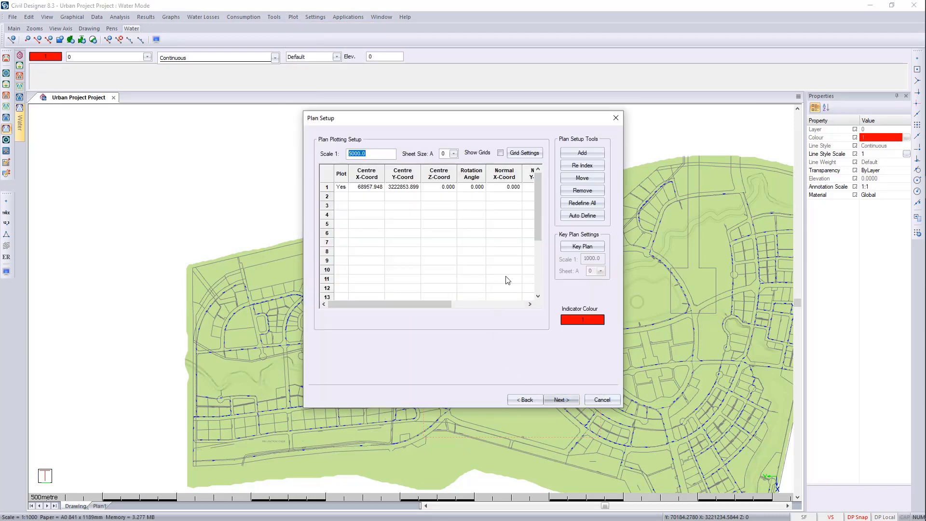
pyautogui.write('150')
# - Add a plot sheet centred on the New Area development and rotate it about 13 degrees to align with the site
pyautogui.click(582, 153)
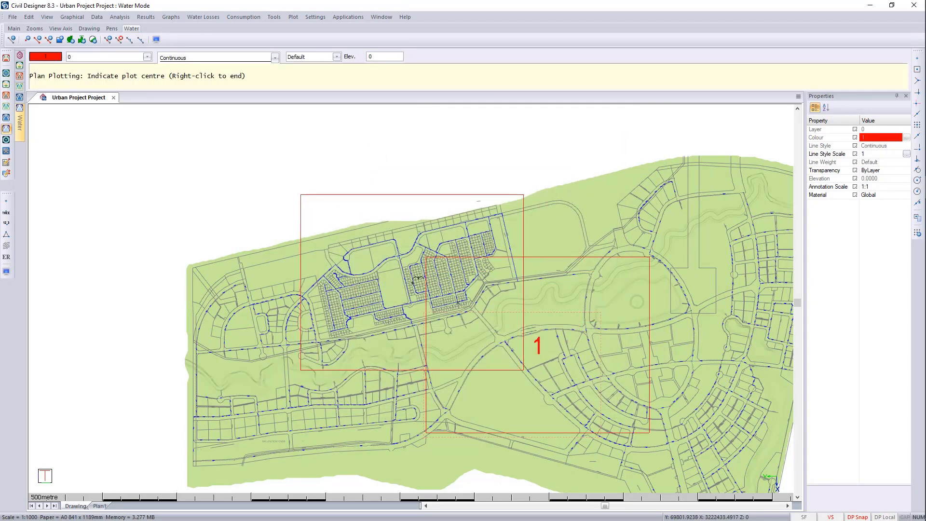
pyautogui.click(412, 283)
pyautogui.click(50, 83)
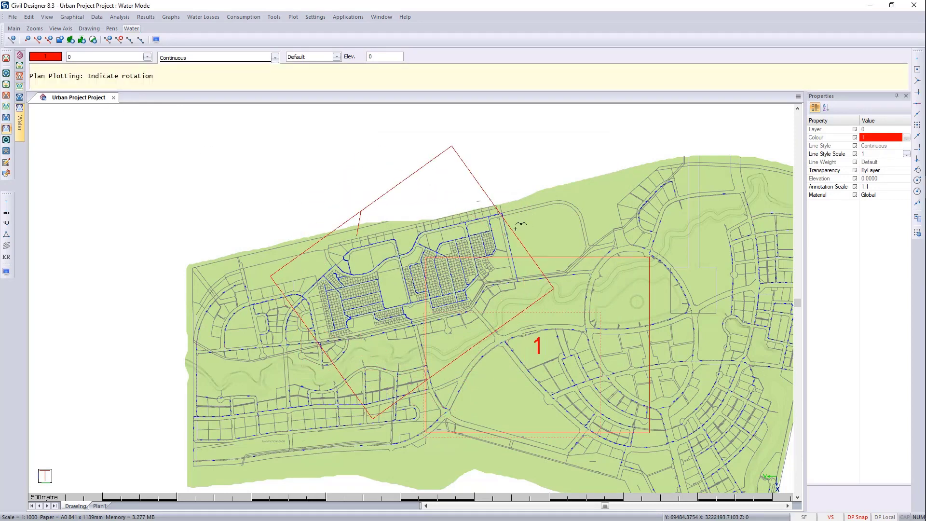
pyautogui.click(583, 240)
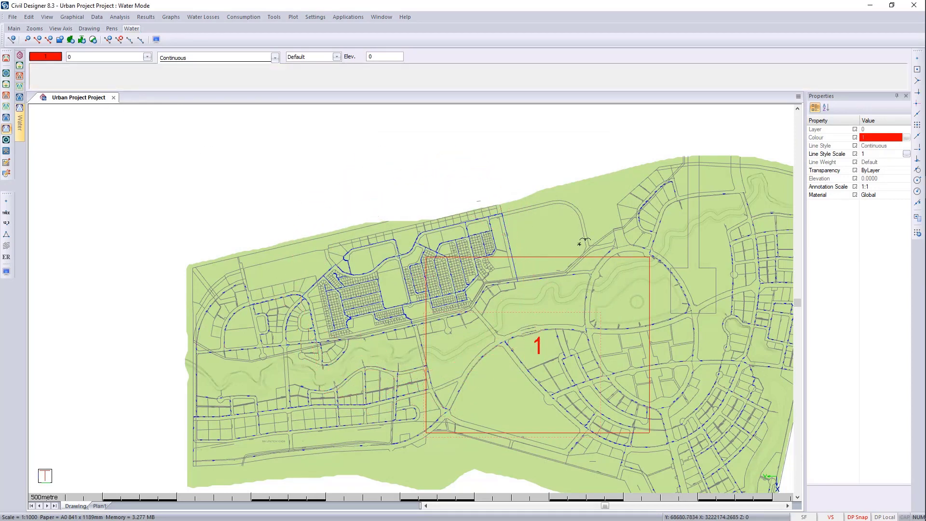
pyautogui.rightClick(403, 232)
pyautogui.click(418, 239)
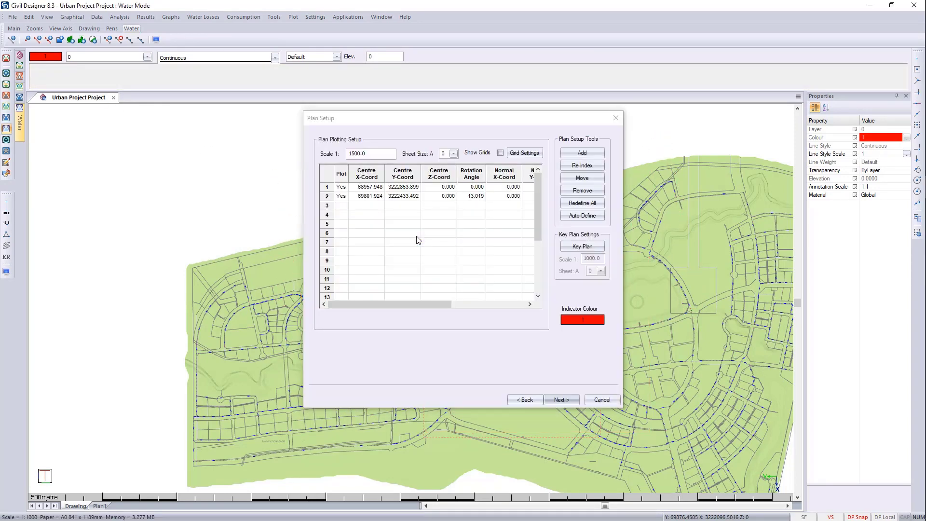
# - Exclude plan 1 from plotting and generate the new plan layout without any lists, keeping the default title text
pyautogui.click(347, 187)
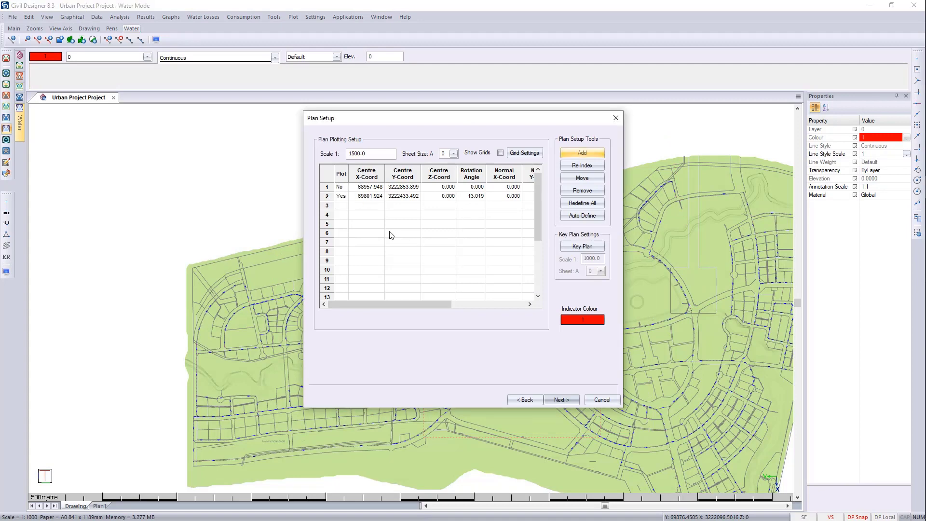
pyautogui.click(568, 400)
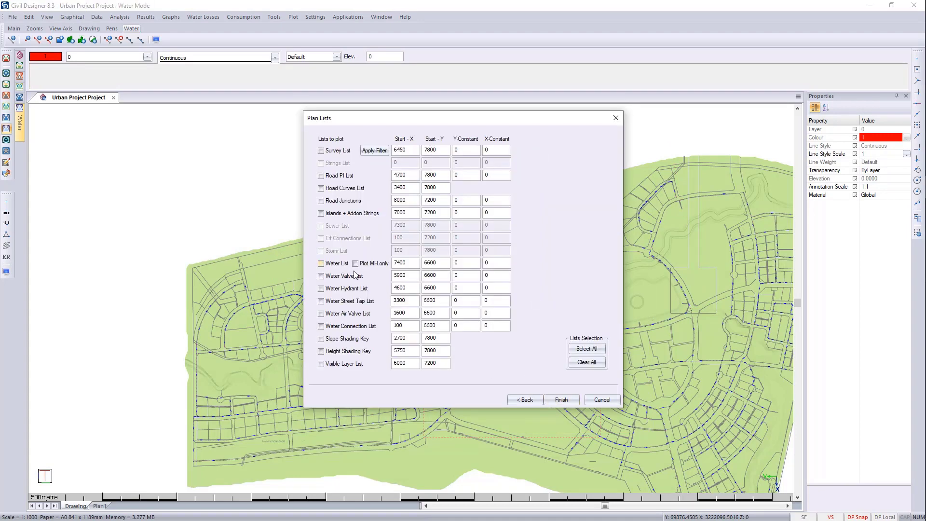
pyautogui.click(571, 401)
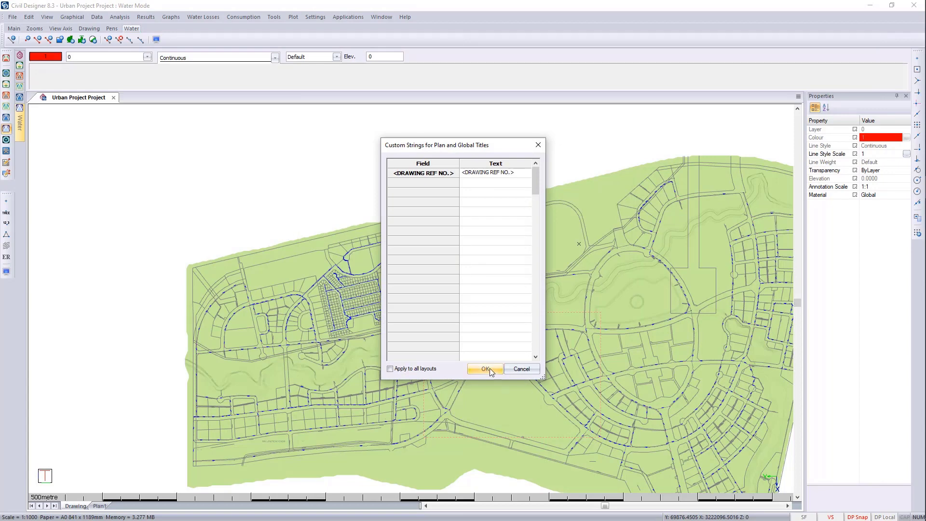
pyautogui.click(485, 369)
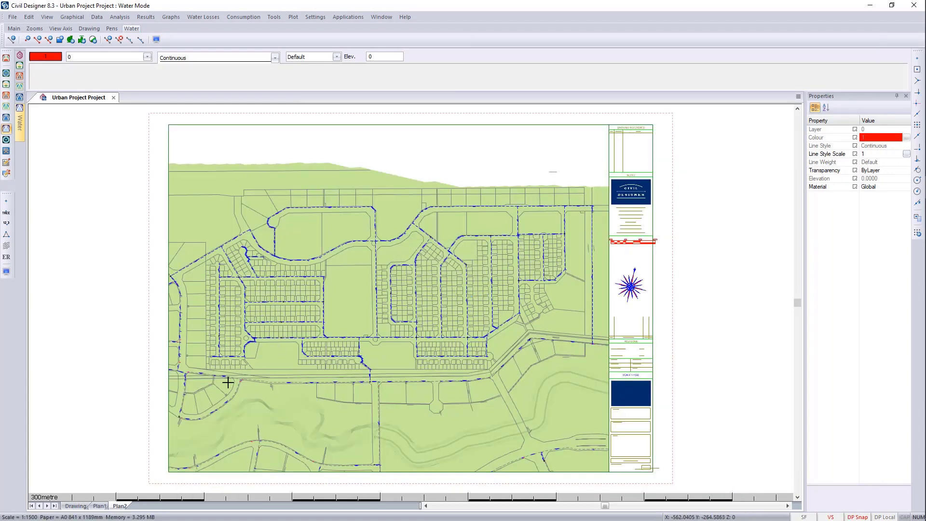
# - Examine the pipe colours and annotations of the New Area and existing networks on the generated plan layout
pyautogui.scroll(2, 226, 380)
pyautogui.scroll(1, 331, 265)
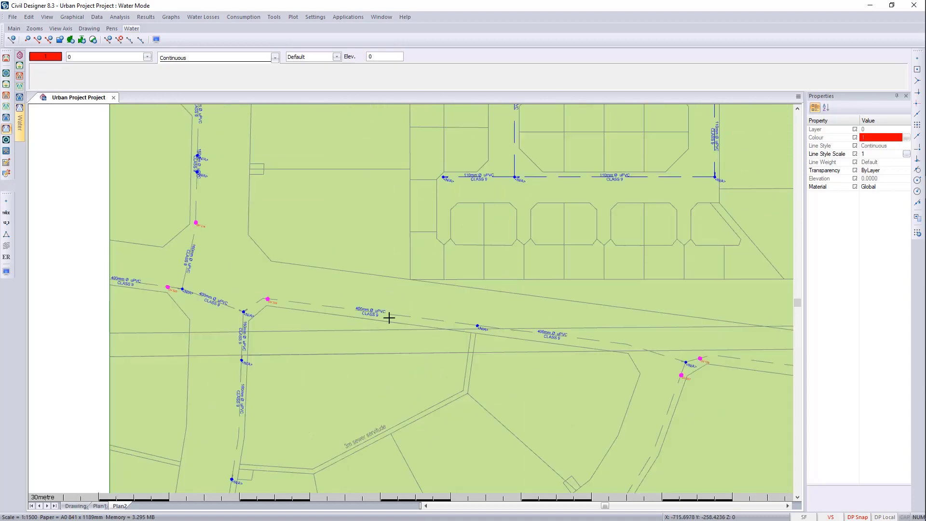
pyautogui.moveTo(669, 314); pyautogui.dragTo(169, 300, button='middle')
pyautogui.moveTo(689, 338); pyautogui.dragTo(240, 383, button='middle')
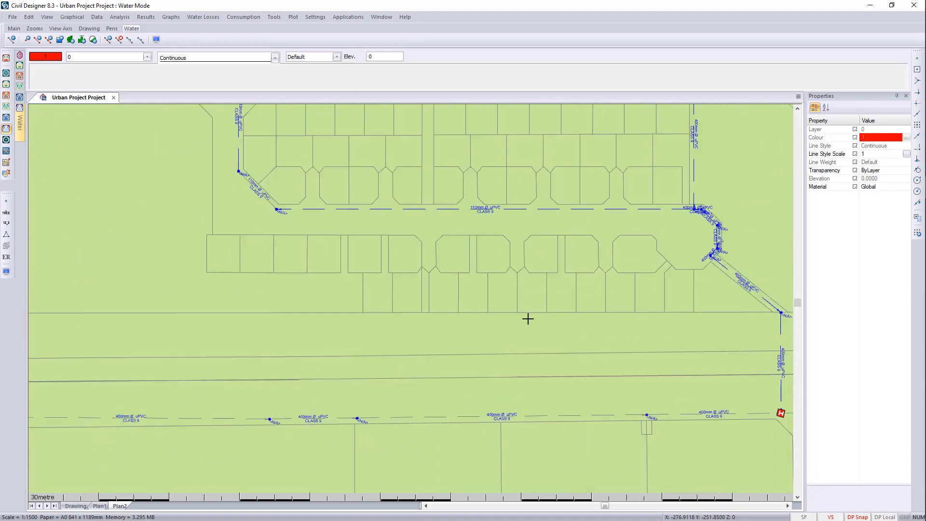
pyautogui.moveTo(528, 318); pyautogui.dragTo(263, 314, button='middle')
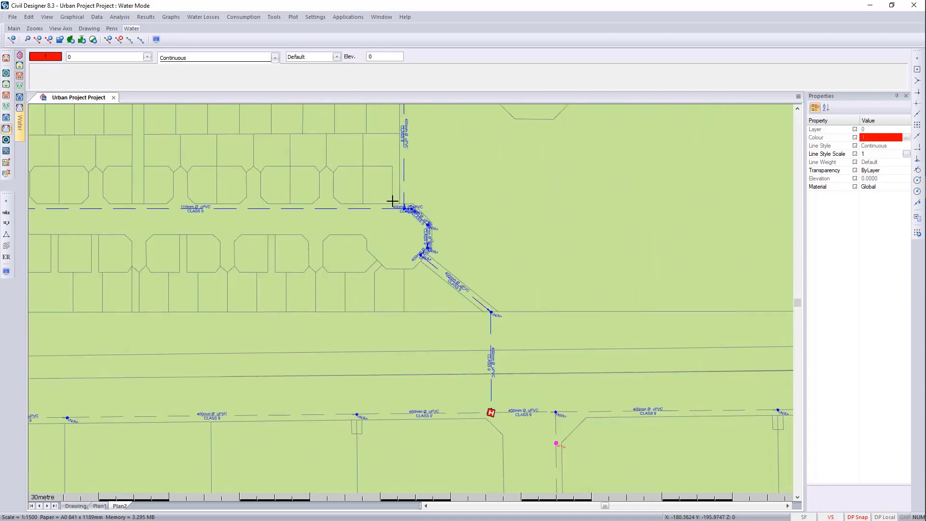
pyautogui.moveTo(253, 244); pyautogui.dragTo(448, 283, button='middle')
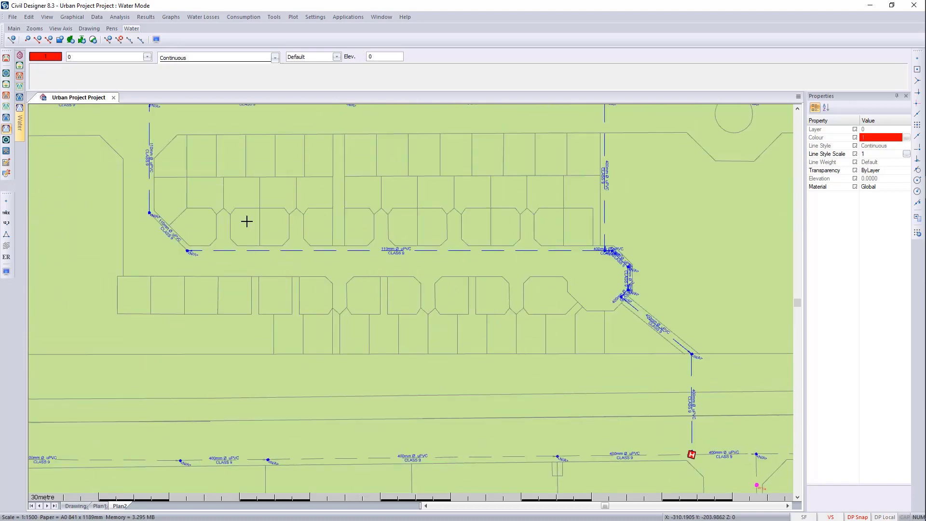
pyautogui.scroll(-4, 306, 283)
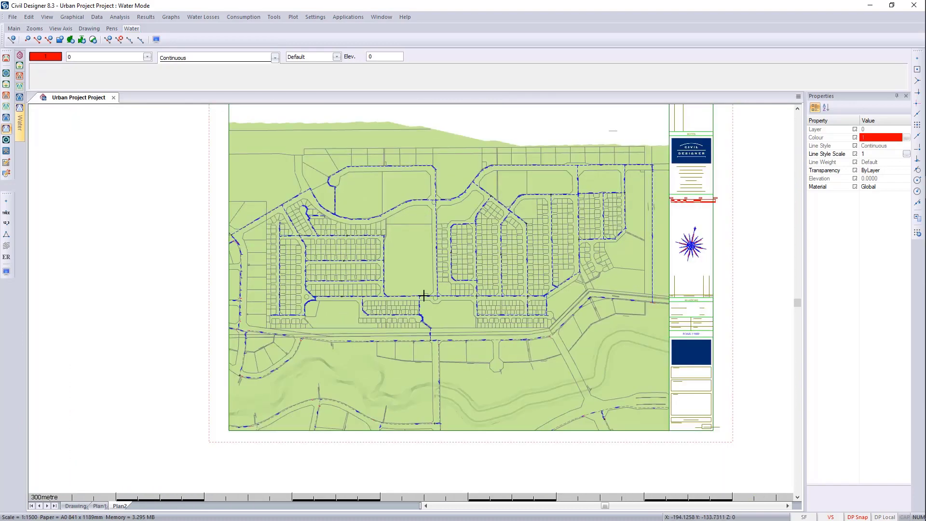
pyautogui.moveTo(474, 285); pyautogui.dragTo(425, 330, button='middle')
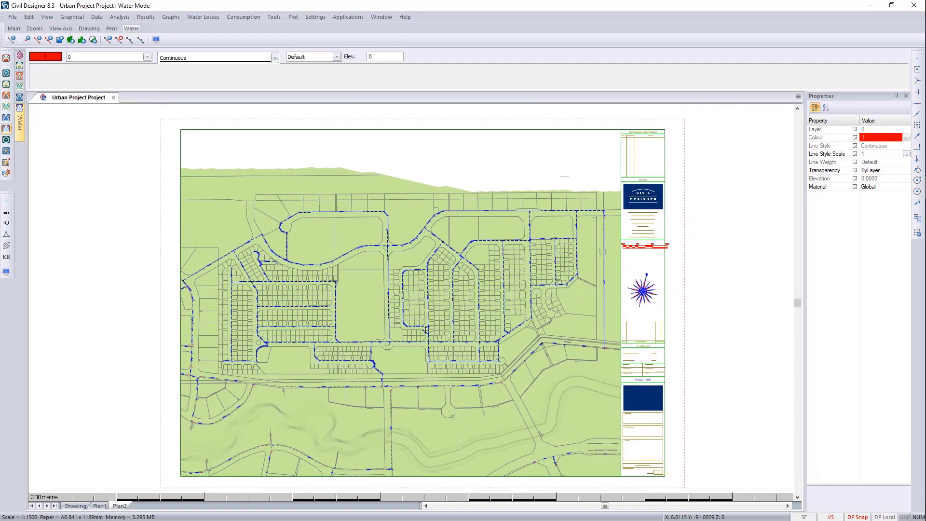
# - Return to the main drawing and set the water pipes' colour scheme to Default
pyautogui.click(75, 506)
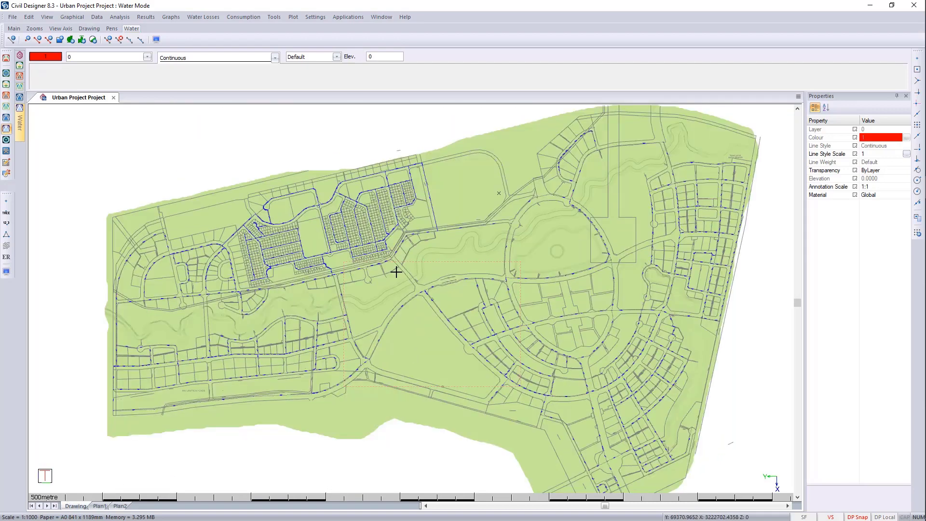
pyautogui.click(6, 271)
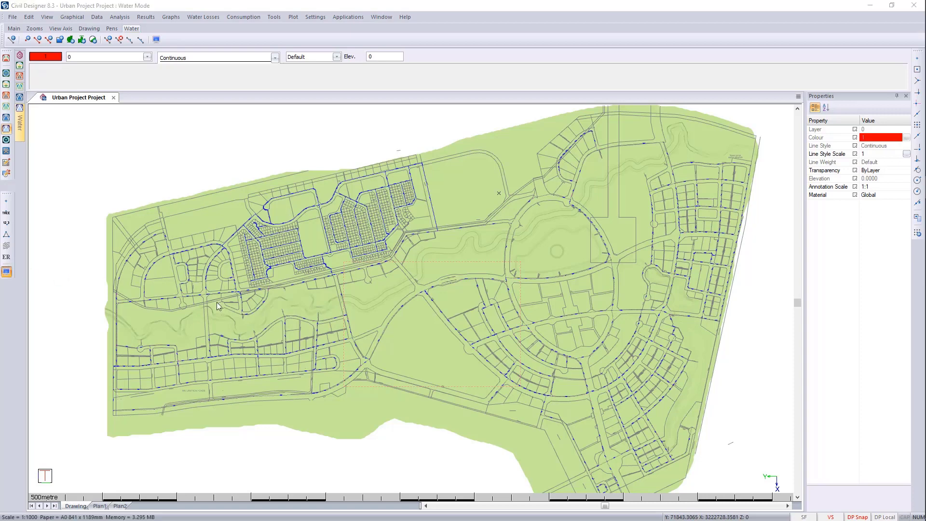
pyautogui.click(346, 199)
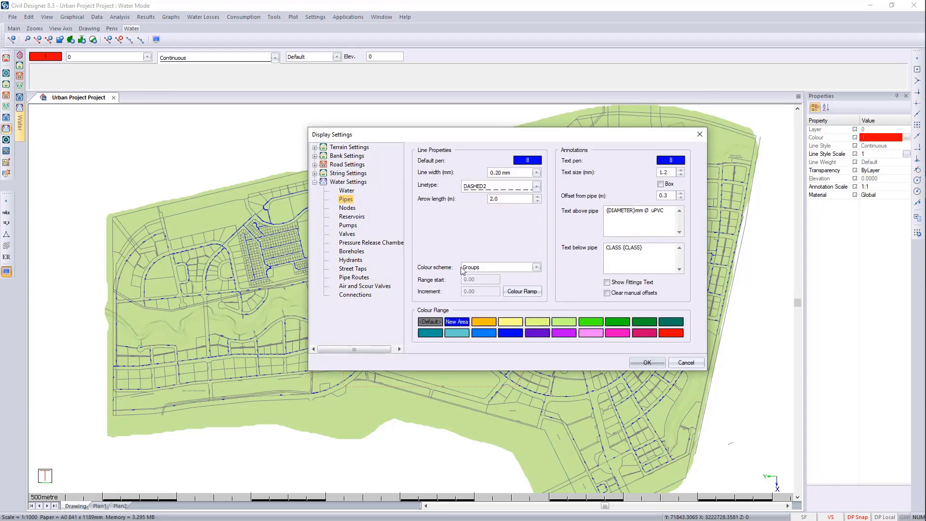
pyautogui.click(485, 269)
pyautogui.click(470, 275)
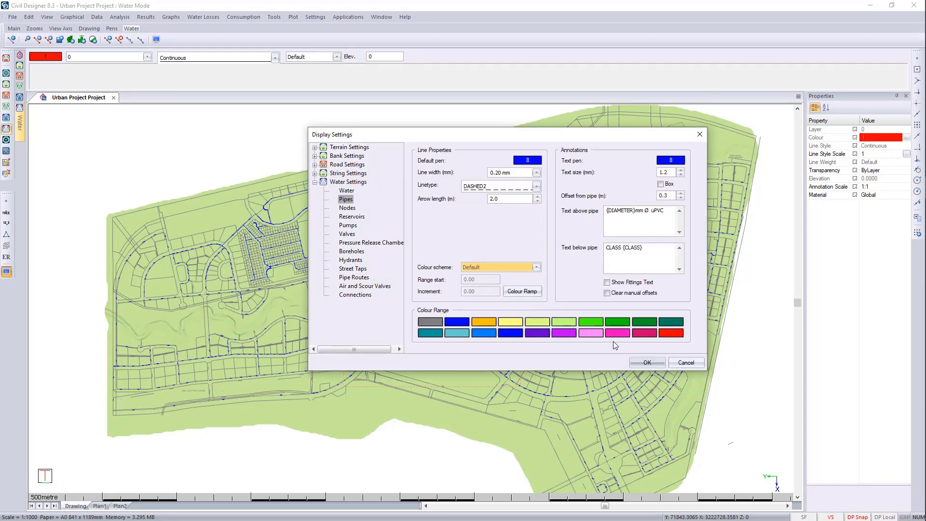
pyautogui.click(647, 362)
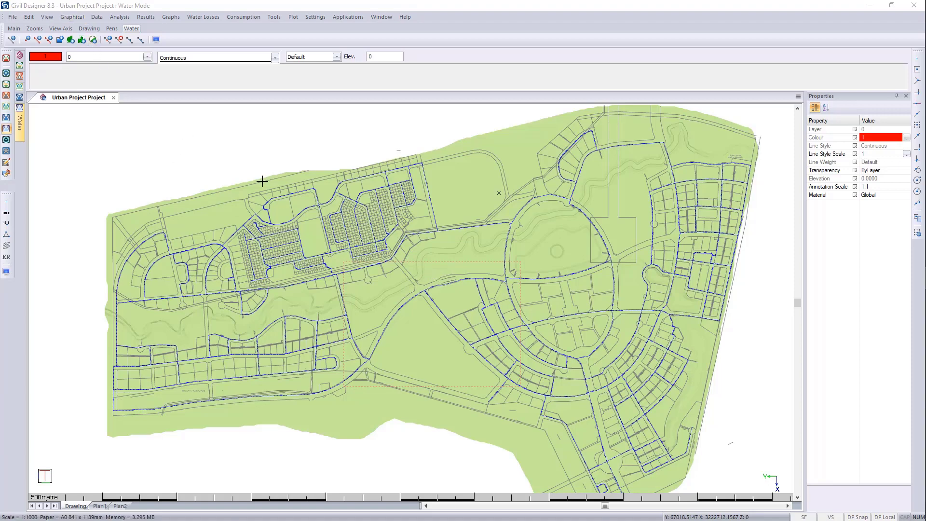
# - Run a 24-hour time simulation starting at 04:00 with 15-minute increments and the water quality analysis type set to Water Age
pyautogui.click(121, 19)
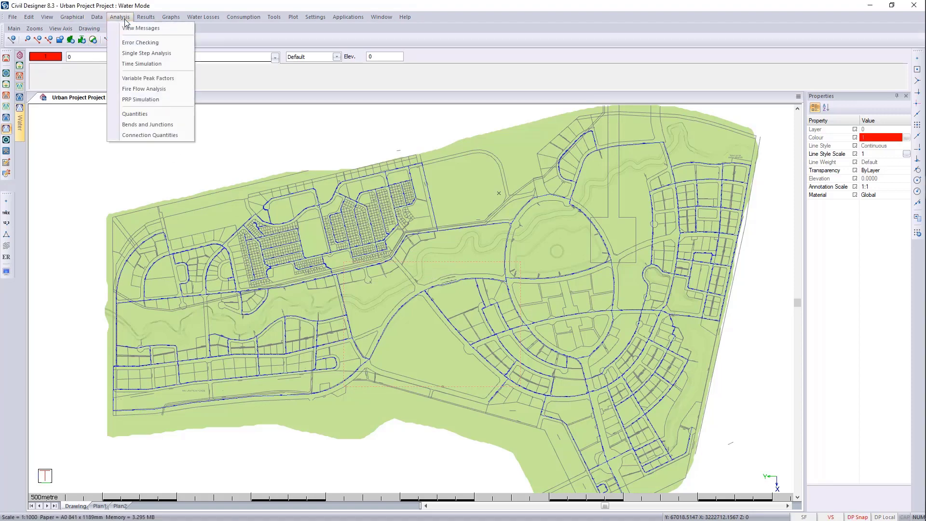
pyautogui.click(150, 64)
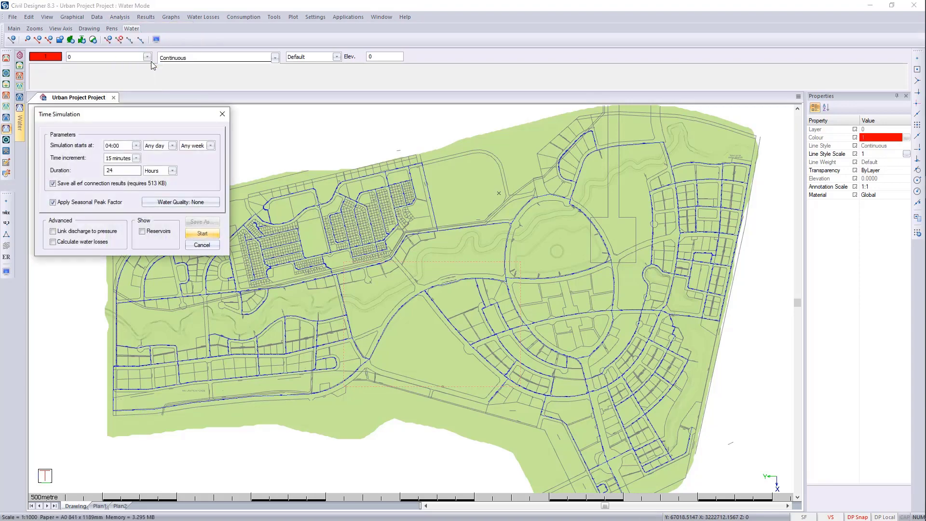
pyautogui.click(182, 201)
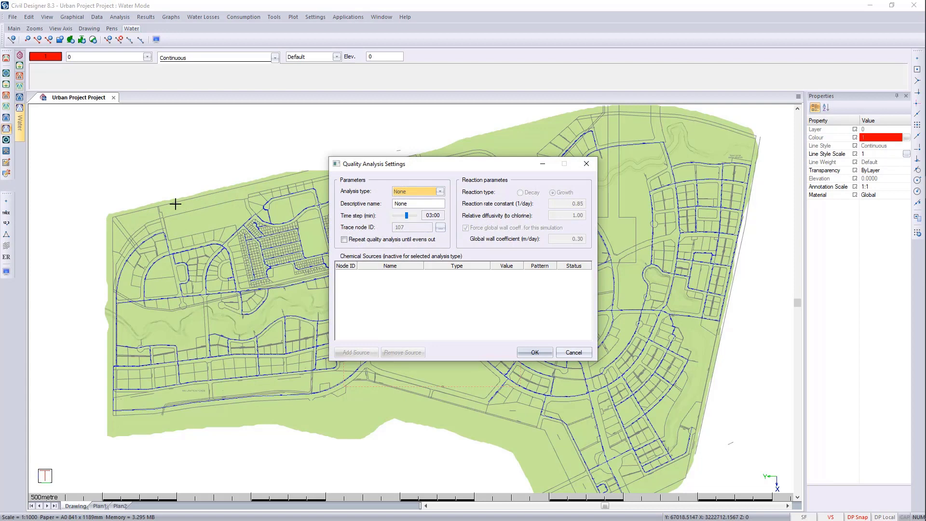
pyautogui.click(440, 192)
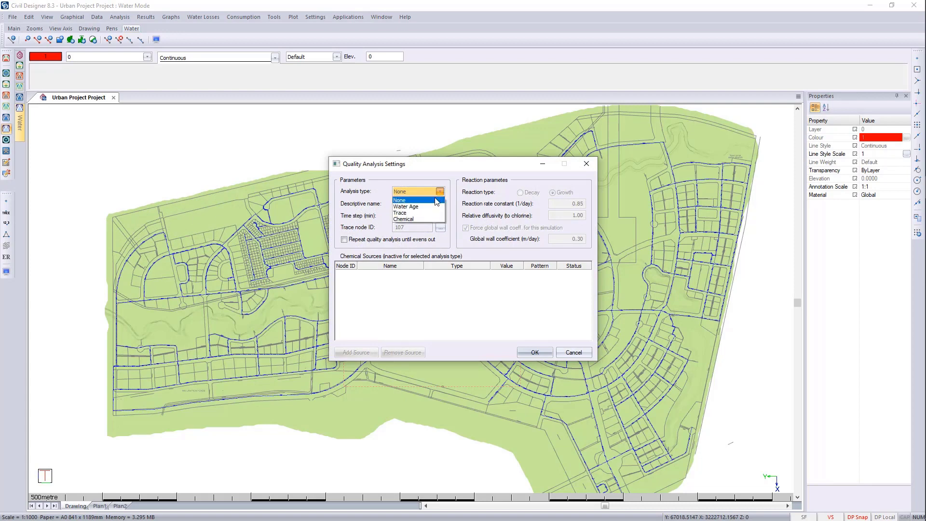
pyautogui.click(427, 211)
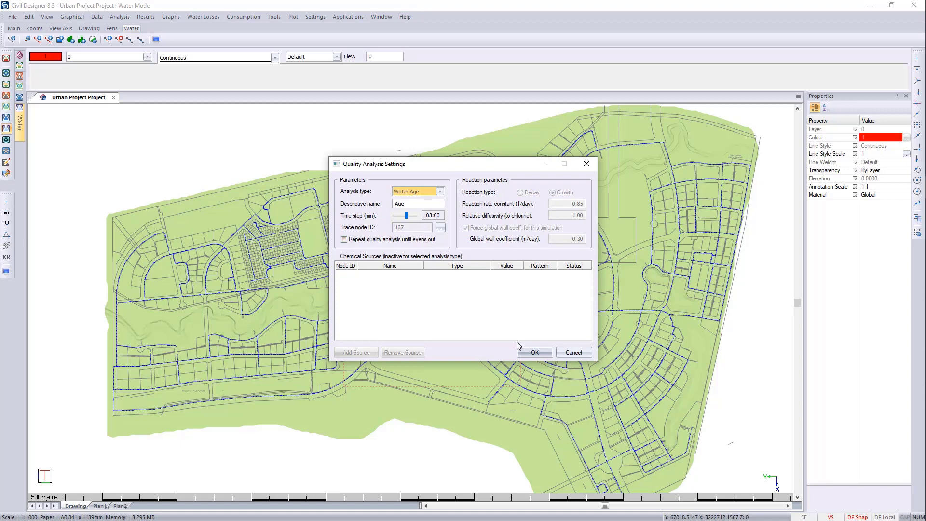
pyautogui.click(527, 351)
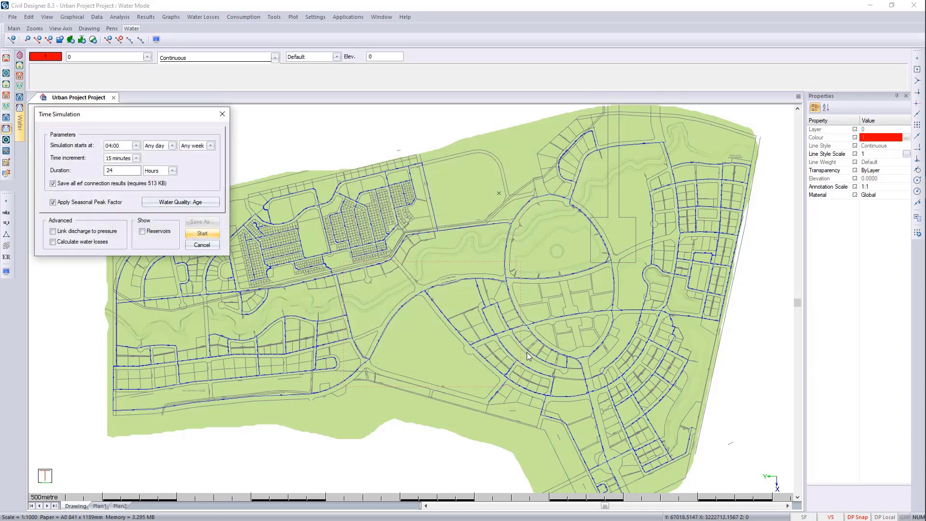
pyautogui.click(199, 233)
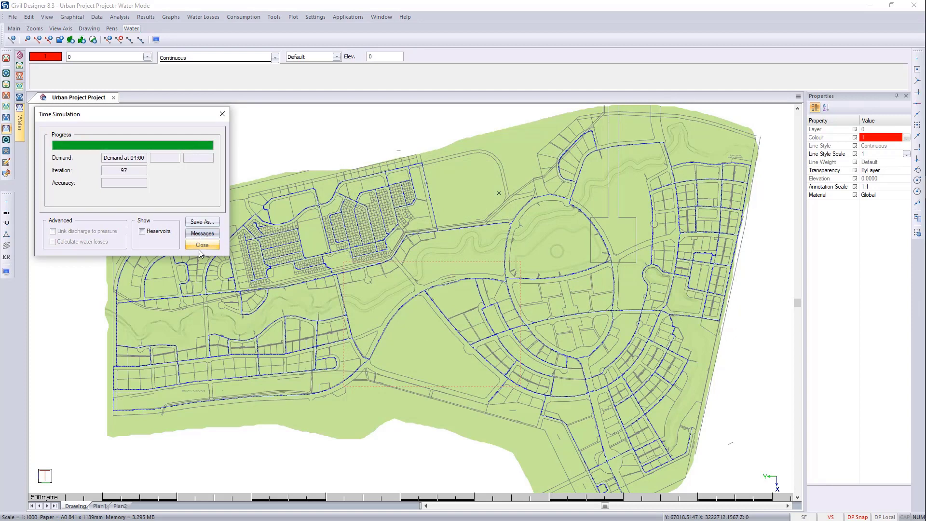
pyautogui.click(199, 245)
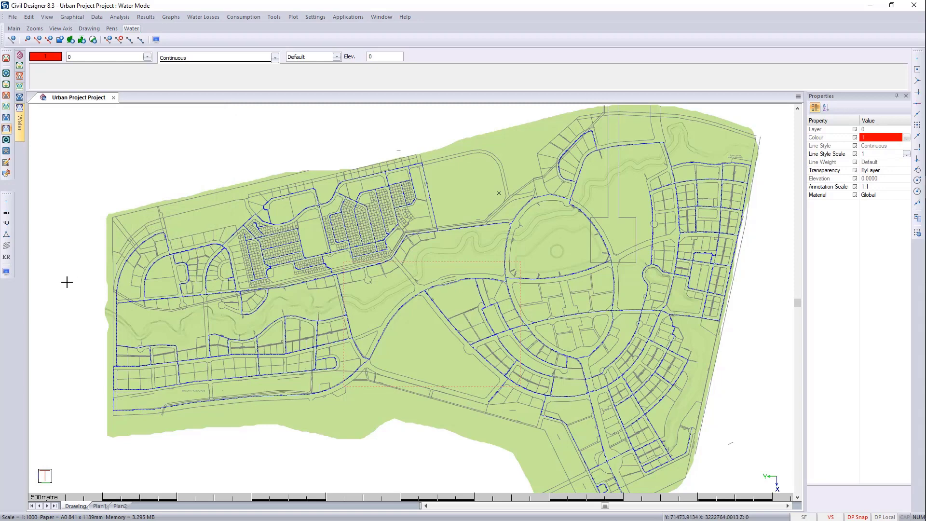
# - Replace the water nodes' annotation text with {QUALITY_FULL} in the display settings
pyautogui.click(7, 271)
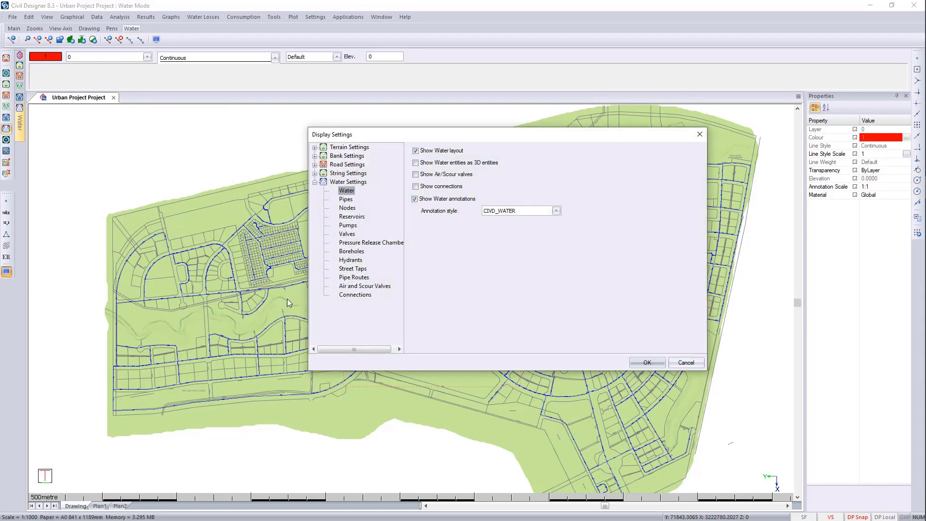
pyautogui.click(347, 208)
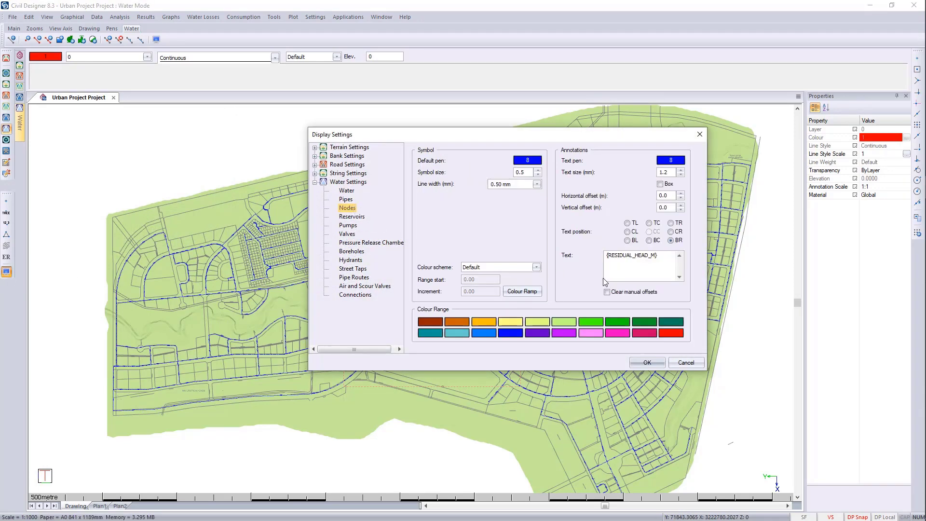
pyautogui.moveTo(672, 261); pyautogui.dragTo(592, 255)
pyautogui.press('Delete')
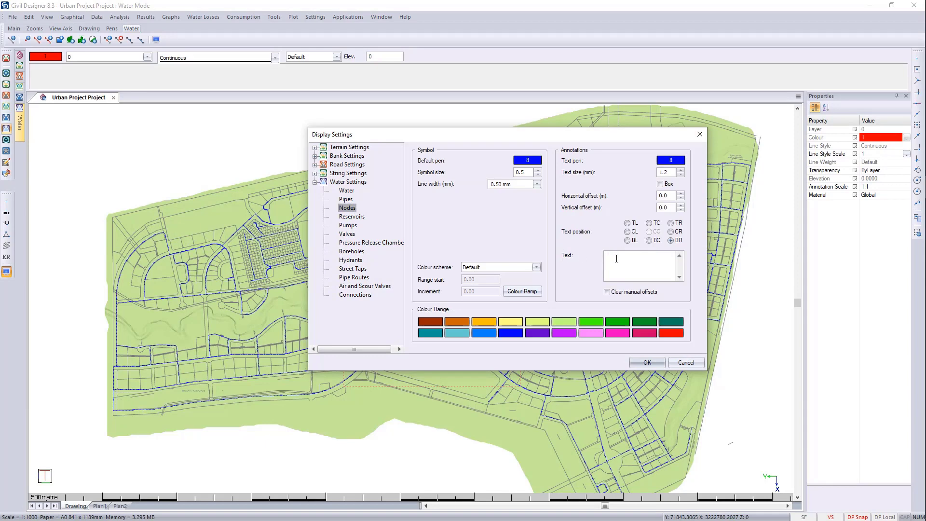
pyautogui.rightClick(616, 258)
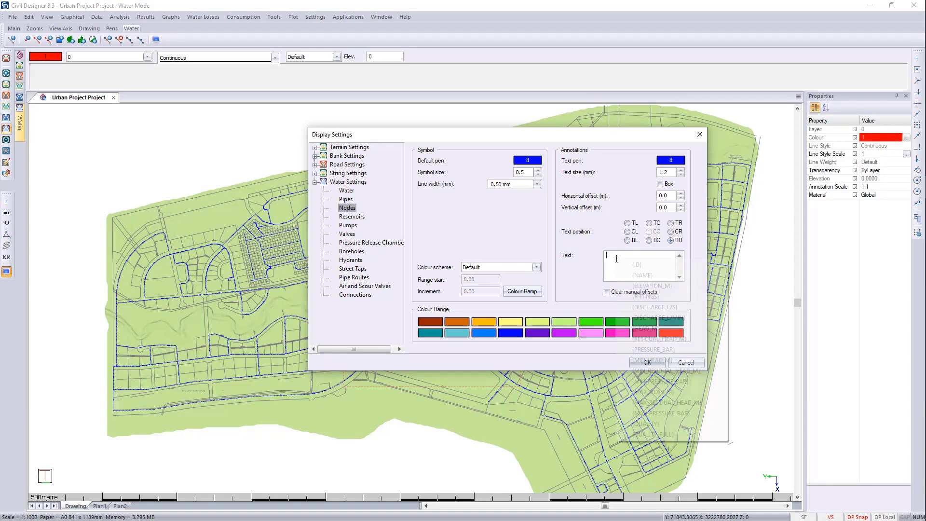
pyautogui.click(671, 434)
pyautogui.click(645, 363)
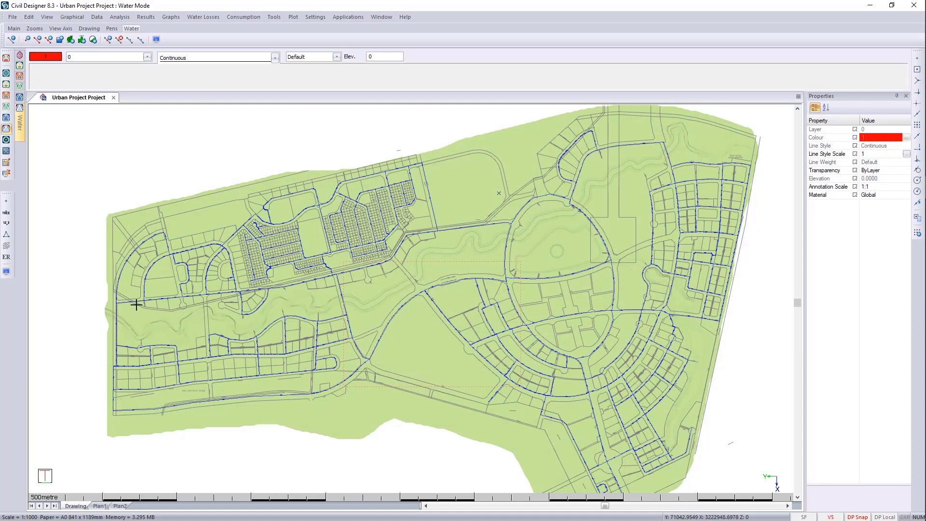
# - Examine the water age annotation at the supply node between valves GV 200 and GV 201
pyautogui.scroll(1, 112, 299)
pyautogui.scroll(5, 410, 298)
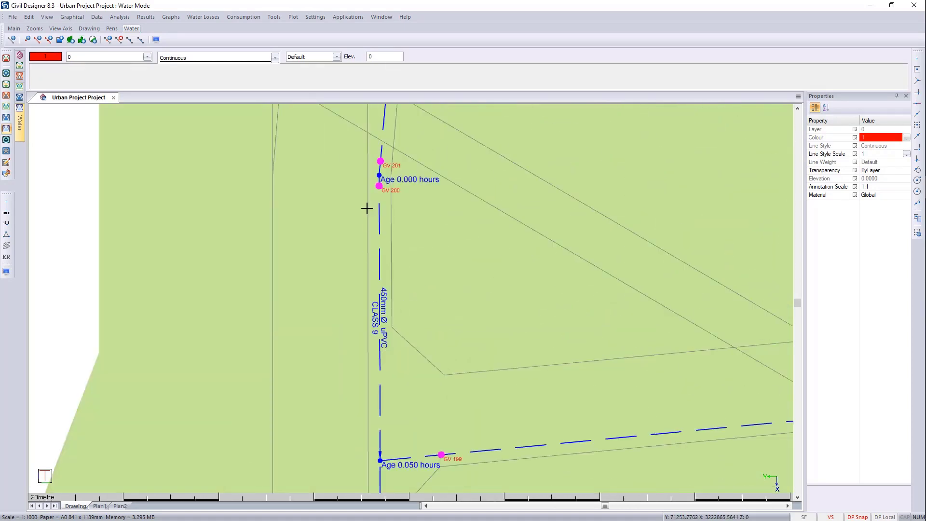
pyautogui.scroll(-3, 428, 320)
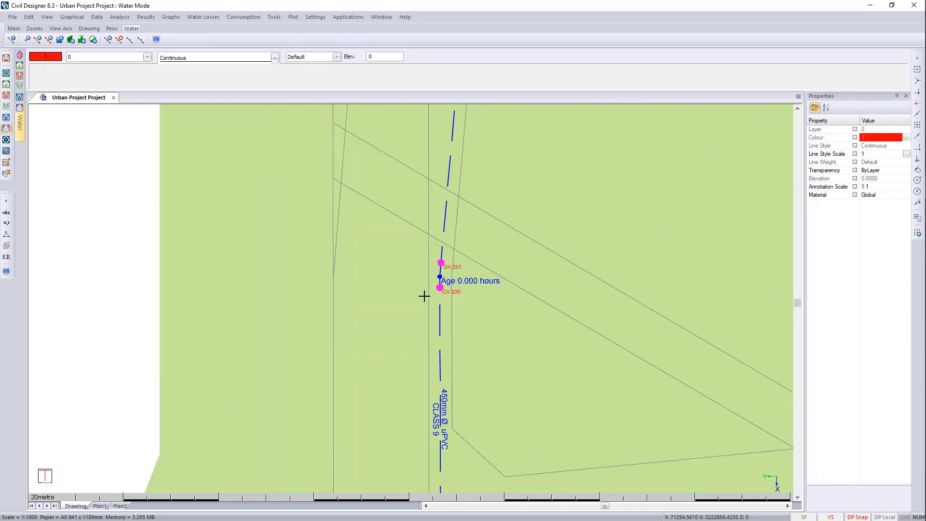
pyautogui.click(437, 275)
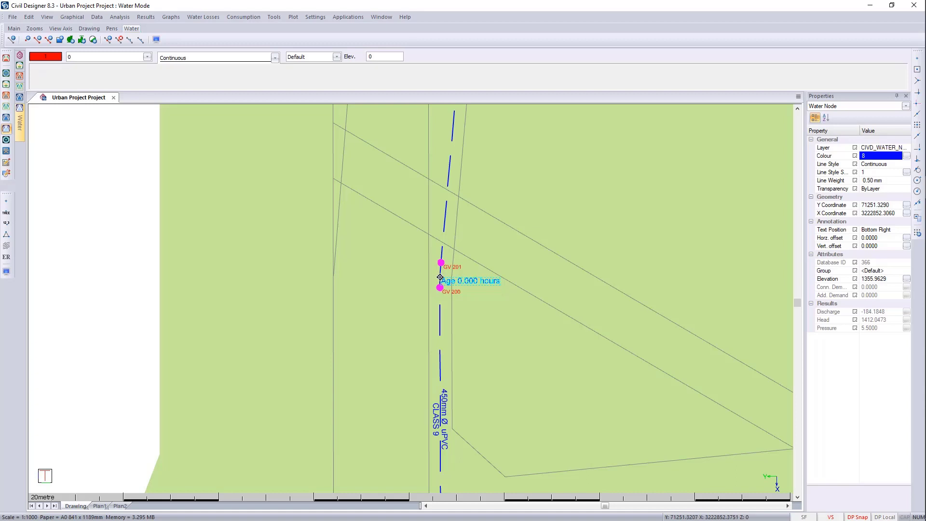
pyautogui.rightClick(440, 277)
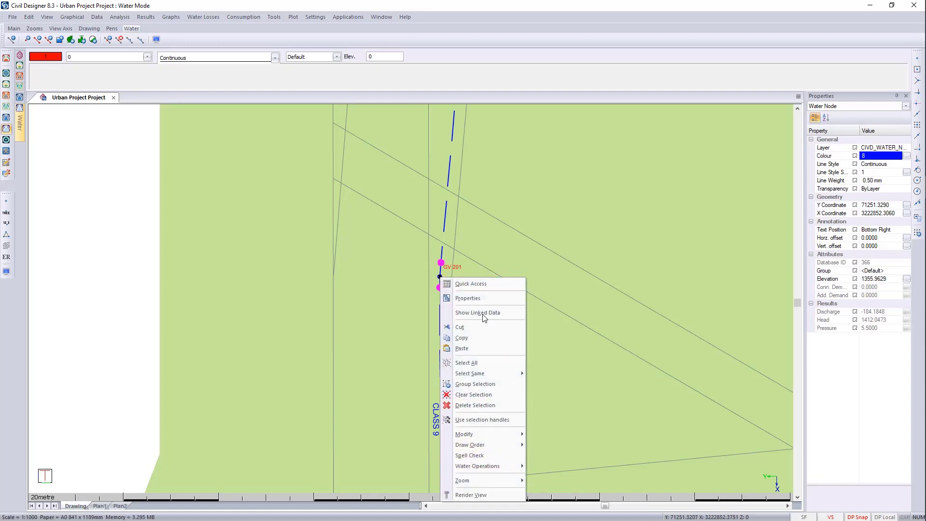
pyautogui.press('Escape')
pyautogui.press('Escape')
# - Examine the water age annotation at the pipe junction near valve GV 101, further down the network
pyautogui.scroll(-5, 462, 289)
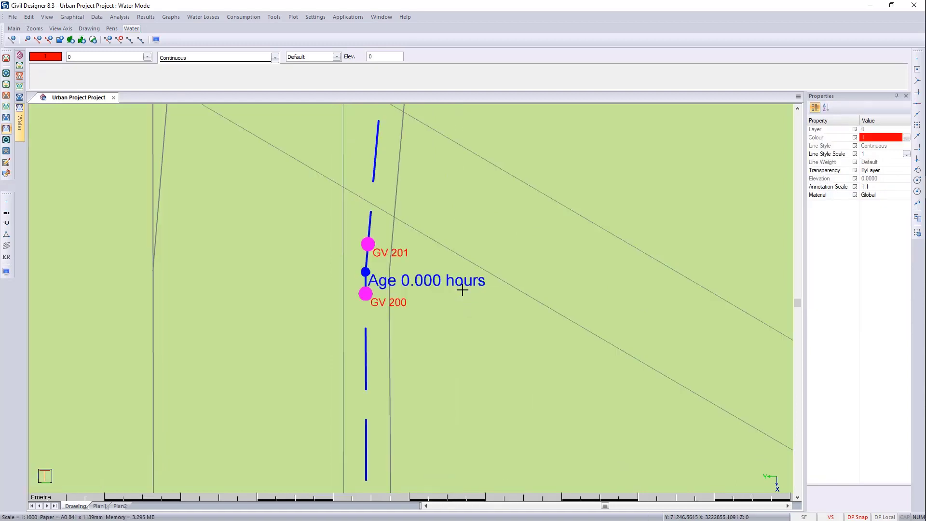
pyautogui.scroll(-2, 244, 265)
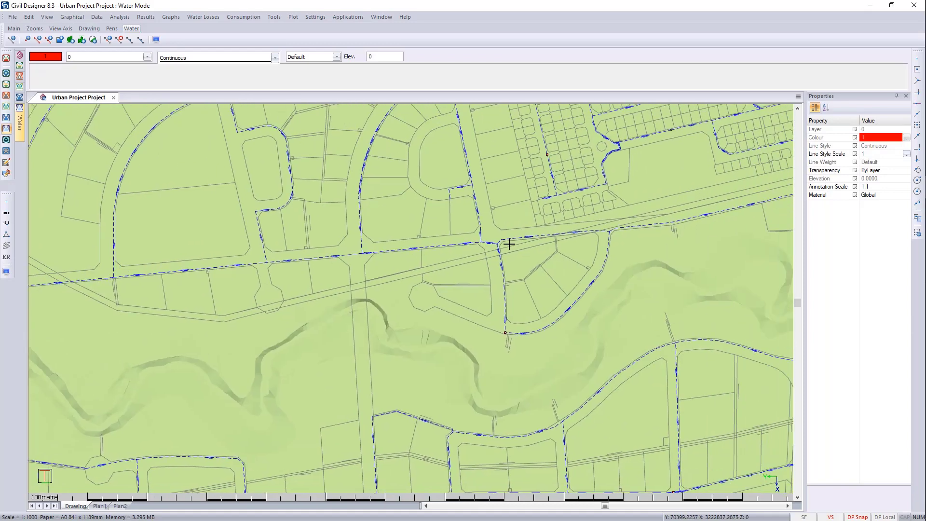
pyautogui.scroll(-5, 509, 256)
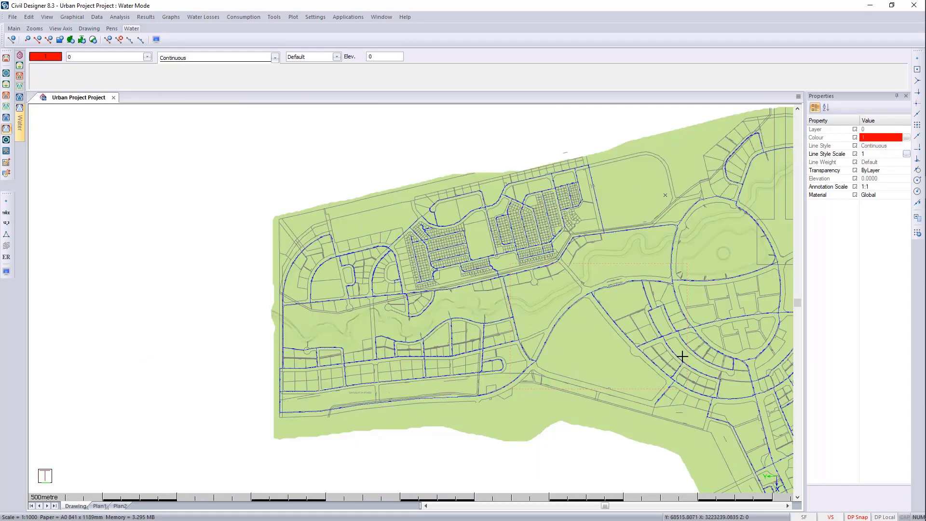
pyautogui.scroll(4, 684, 372)
pyautogui.scroll(6, 413, 299)
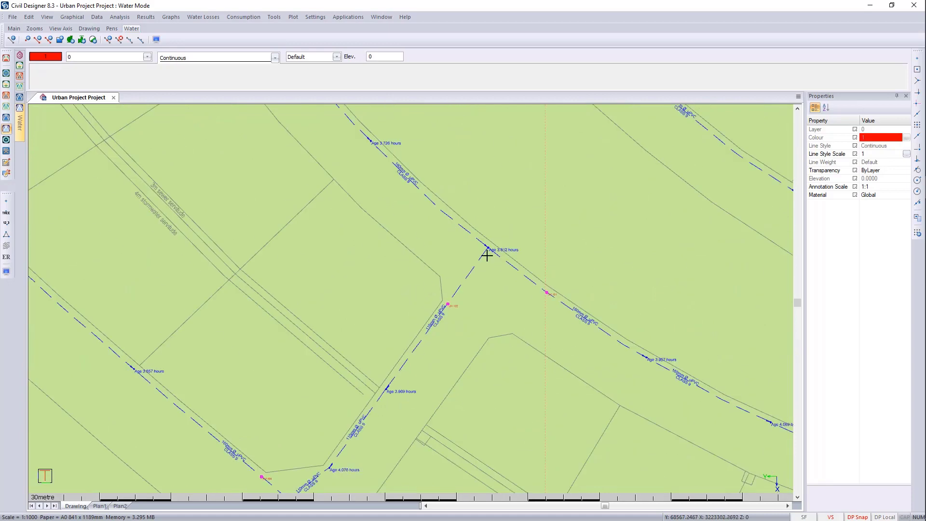
pyautogui.scroll(3, 493, 250)
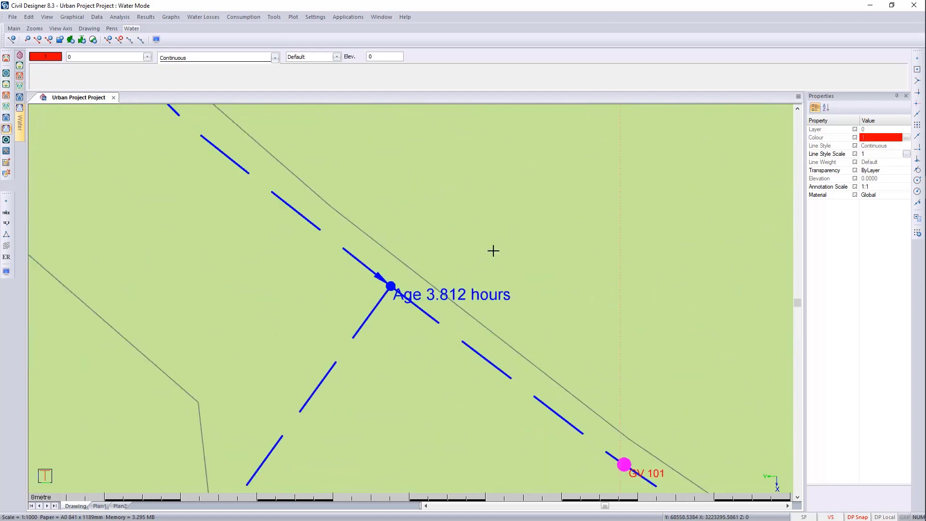
pyautogui.click(390, 285)
pyautogui.press('Escape')
# - Display the latest time simulation's results for 05:15 on the drawing
pyautogui.moveTo(20, 126)
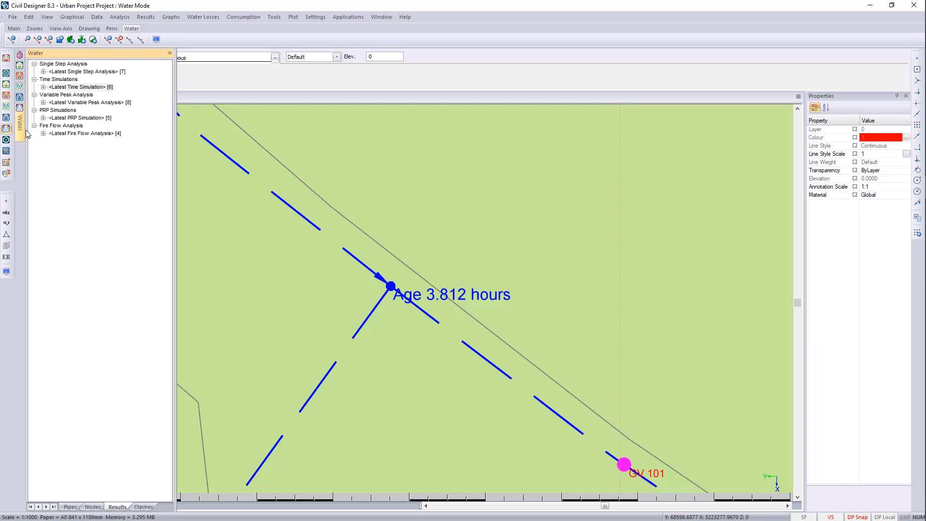
pyautogui.click(44, 88)
pyautogui.click(65, 88)
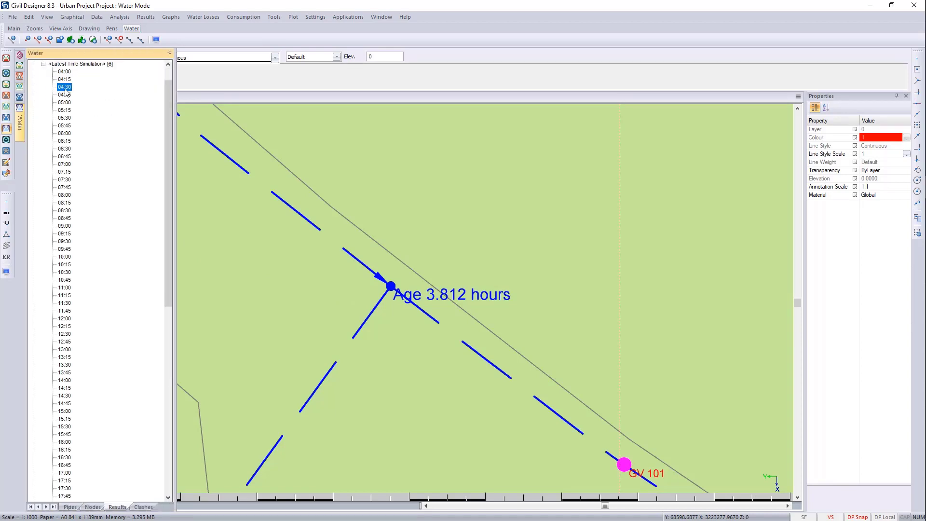
pyautogui.click(65, 110)
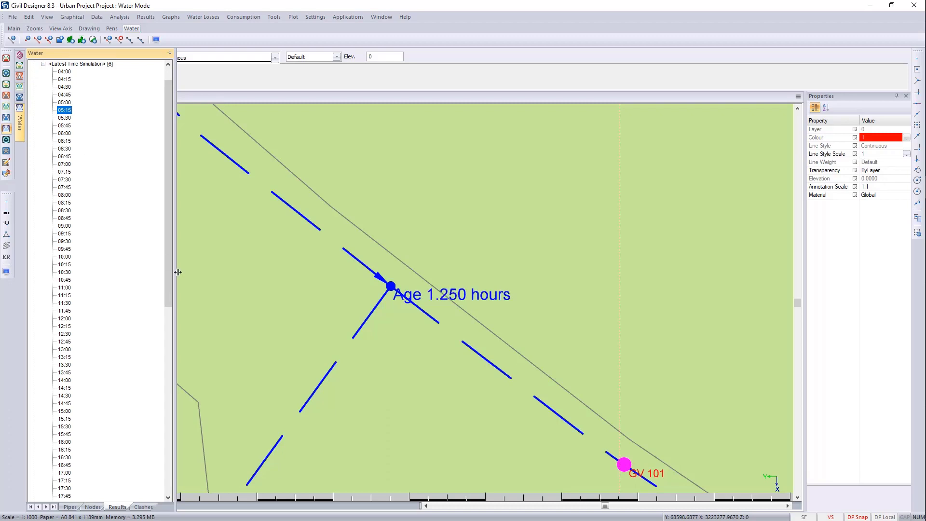
# - View the water age graph over the simulation period for the junction node near GV 101
pyautogui.click(390, 285)
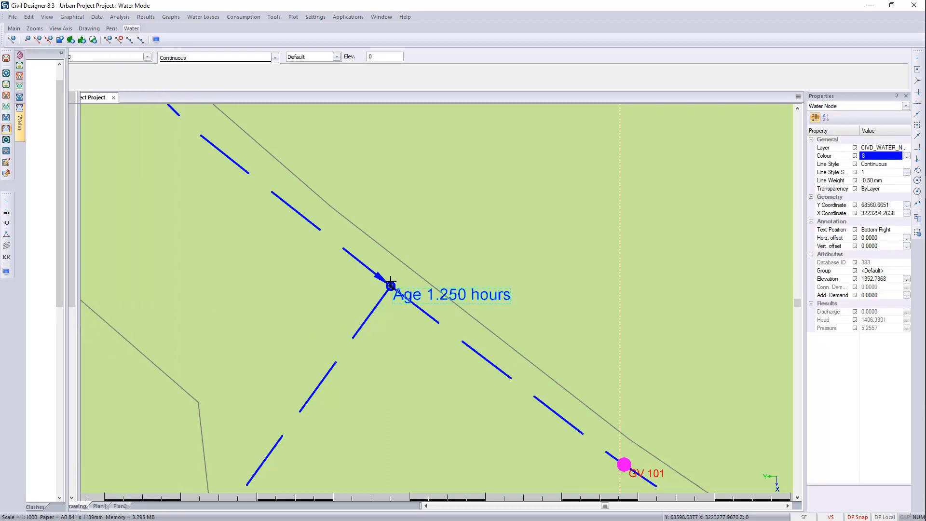
pyautogui.rightClick(390, 284)
pyautogui.moveTo(447, 469)
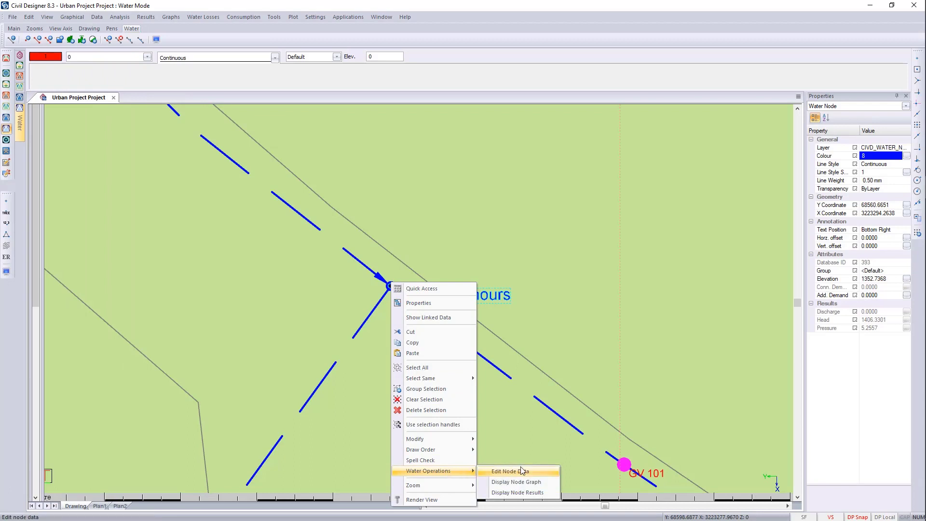
pyautogui.click(537, 483)
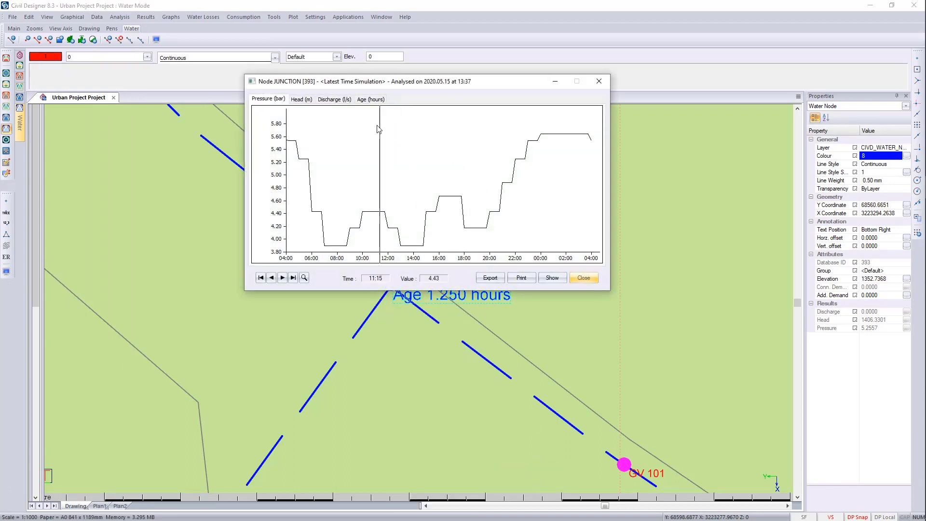
pyautogui.click(372, 99)
pyautogui.moveTo(413, 88); pyautogui.dragTo(528, 37)
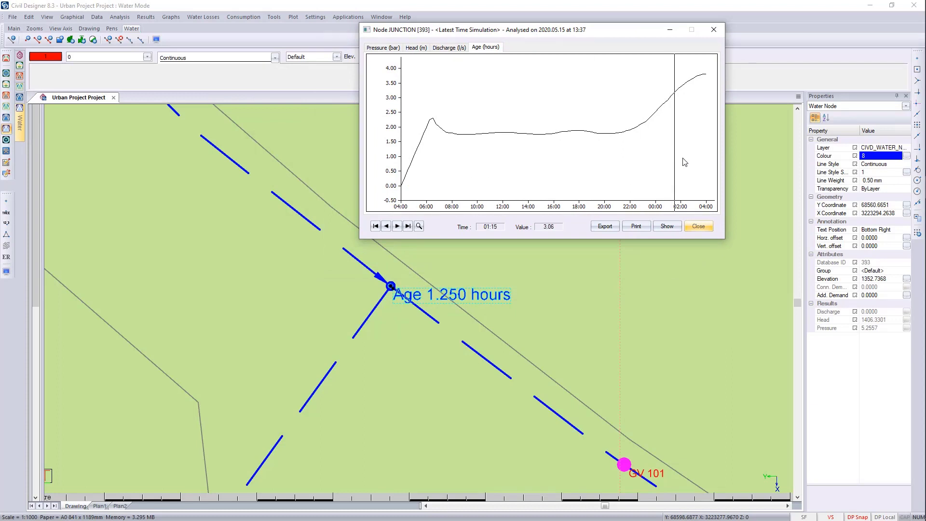
pyautogui.click(699, 226)
pyautogui.press('Escape')
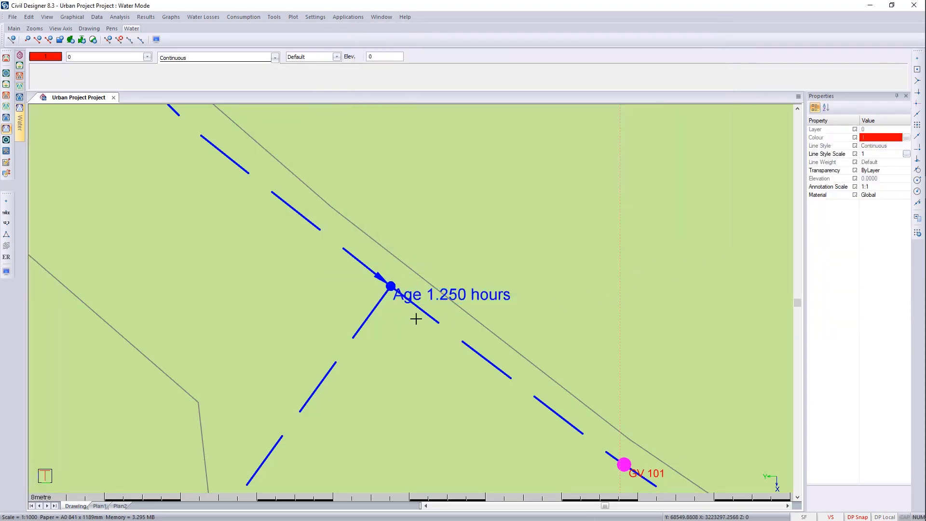
# - Set the water nodes' colour scheme to Water Quality in the display settings
pyautogui.click(6, 271)
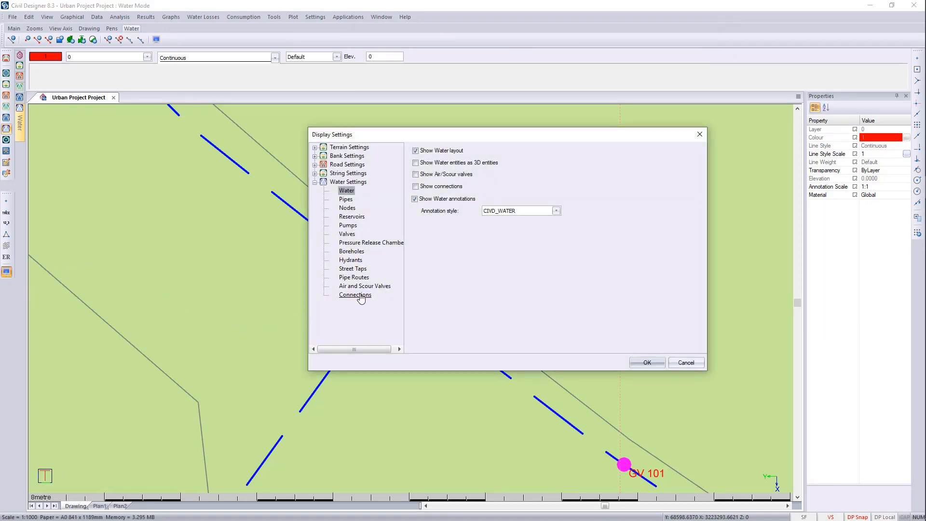
pyautogui.click(351, 208)
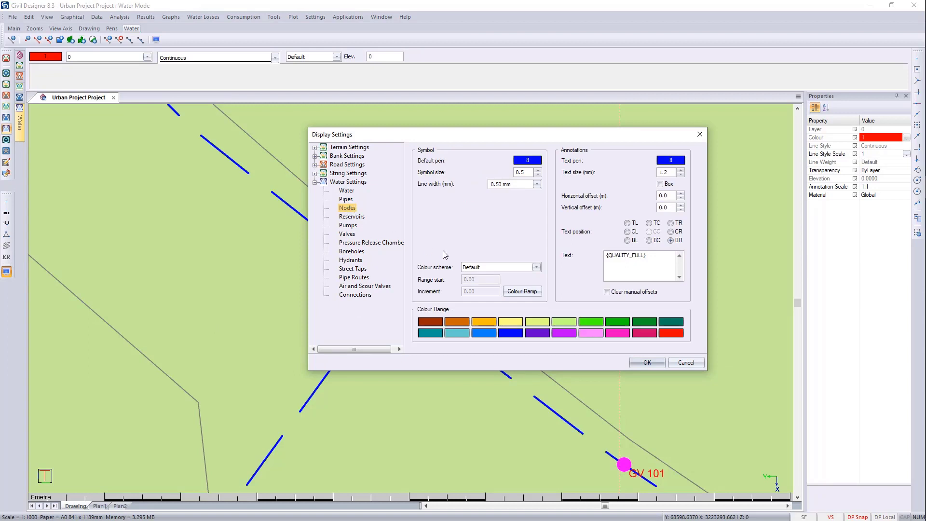
pyautogui.click(483, 268)
pyautogui.click(485, 312)
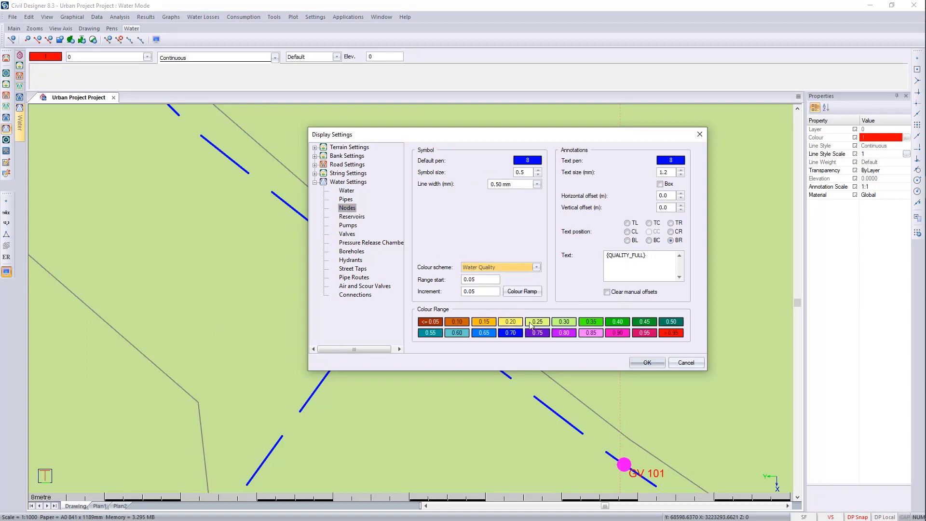
# - Create a colour ramp for the nodes' water quality range that starts at green, pen 4
pyautogui.click(527, 291)
pyautogui.click(484, 232)
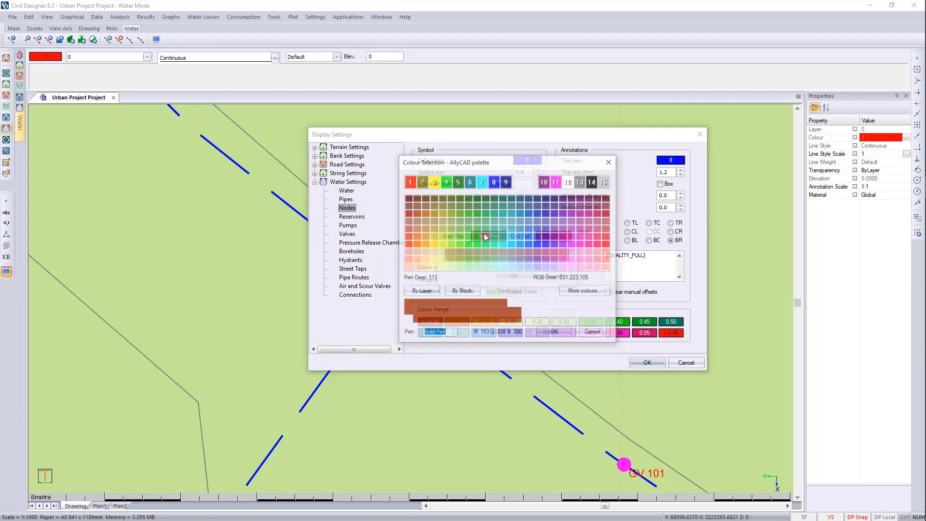
pyautogui.click(445, 182)
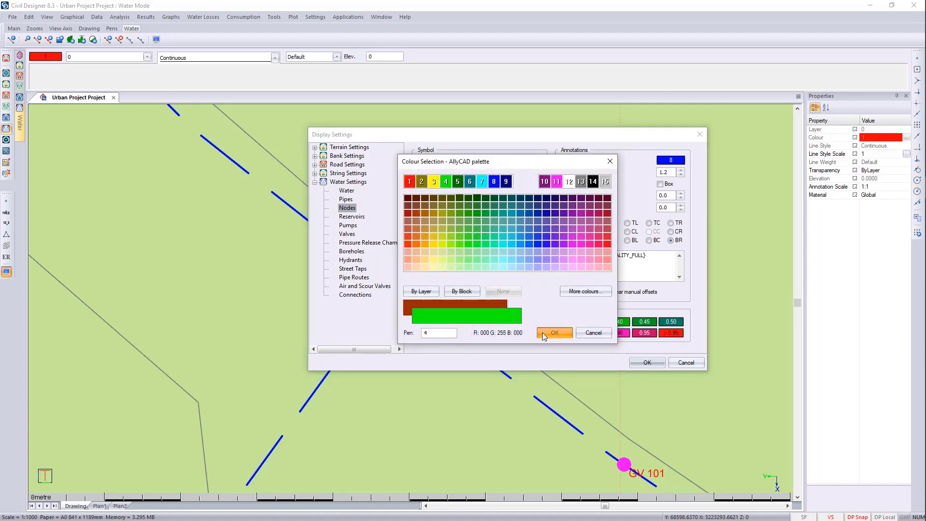
pyautogui.click(554, 333)
pyautogui.click(515, 277)
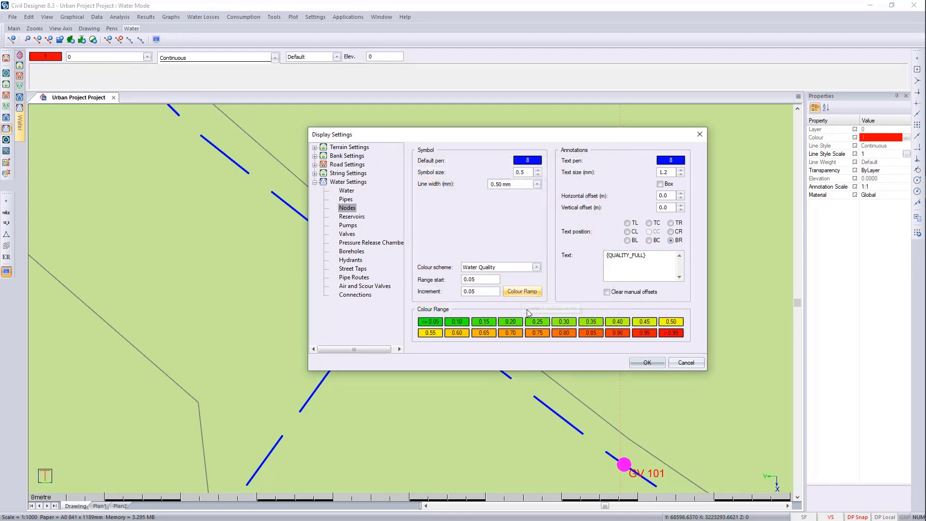
# - Set the water quality colour range to start at 0.00 with an increment of 0.10 and apply it
pyautogui.click(486, 280)
pyautogui.moveTo(482, 279); pyautogui.dragTo(434, 285)
pyautogui.moveTo(438, 289); pyautogui.dragTo(419, 295)
pyautogui.write('1.00')
pyautogui.click(489, 279)
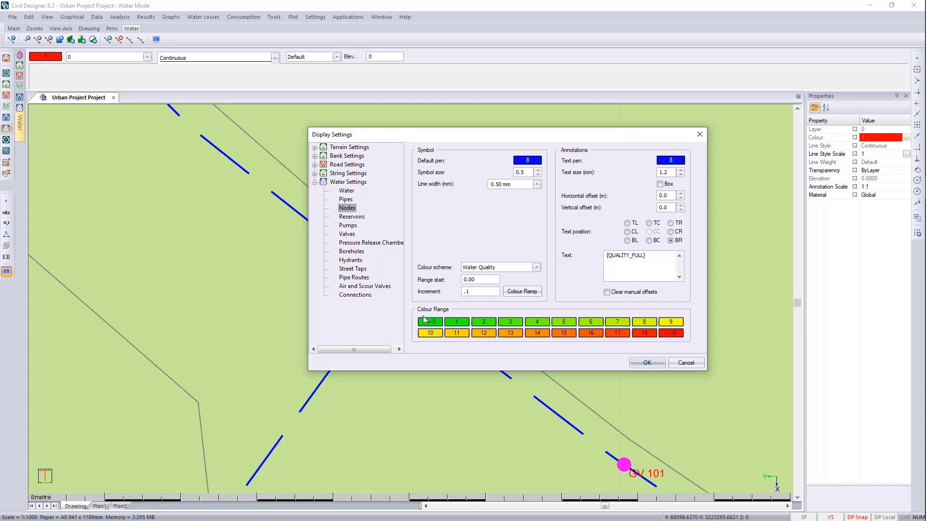
pyautogui.click(479, 280)
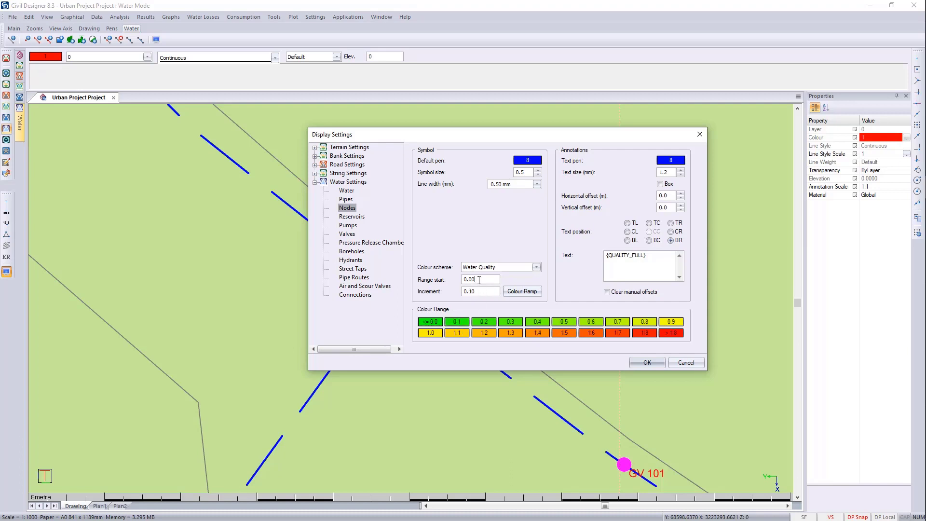
pyautogui.click(647, 363)
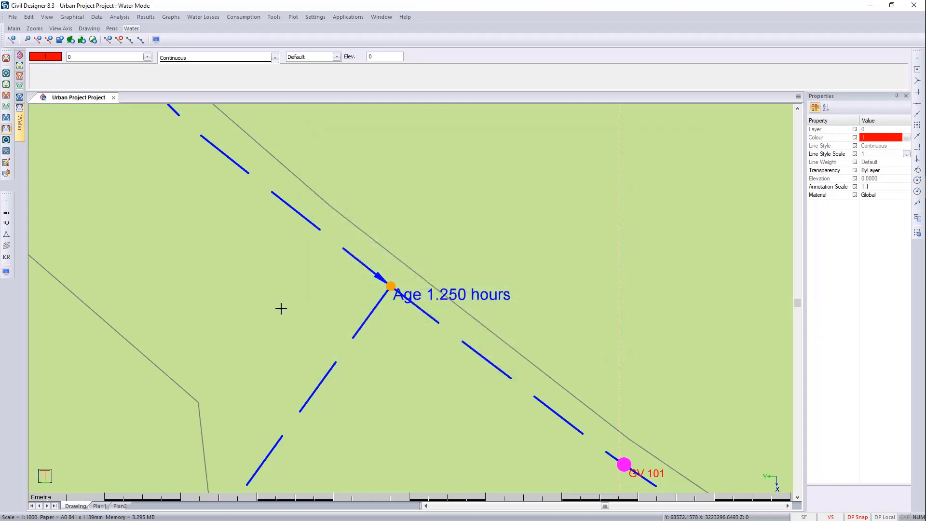
# - Set the water nodes' symbol size to 10 in the display settings and apply it
pyautogui.scroll(-10, 413, 302)
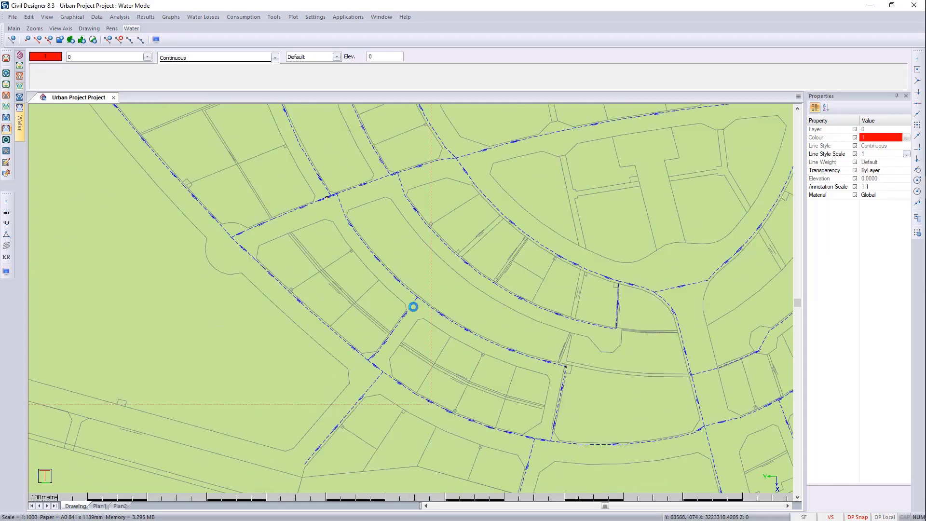
pyautogui.scroll(-3, 411, 298)
pyautogui.scroll(-2, 411, 298)
pyautogui.scroll(-1, 407, 269)
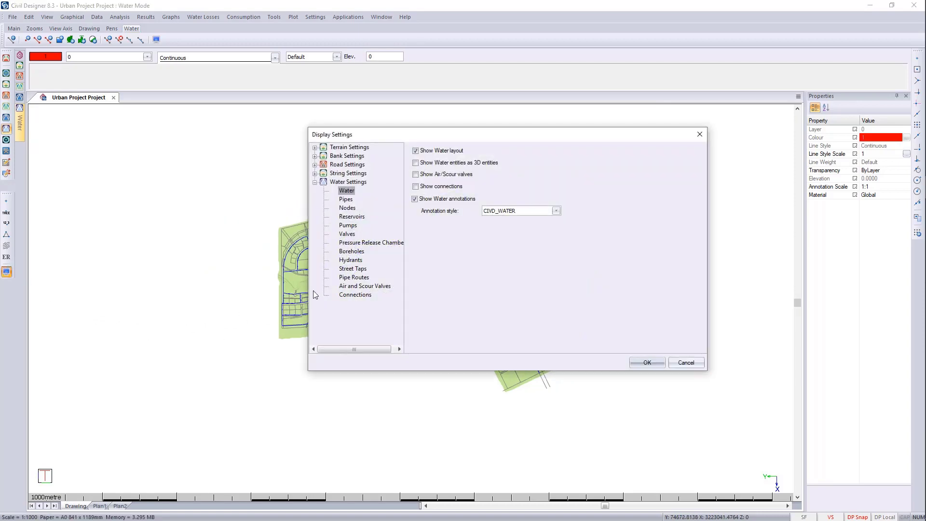
pyautogui.click(348, 209)
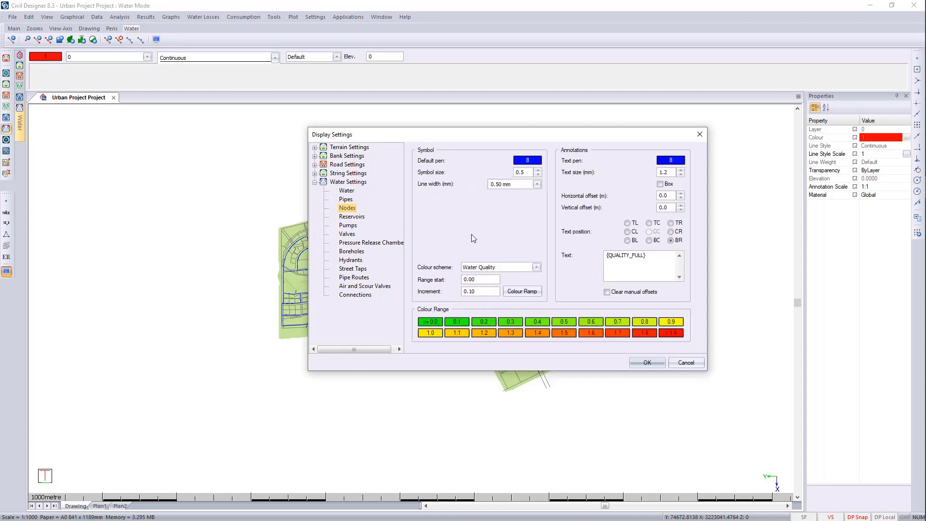
pyautogui.doubleClick(529, 173)
pyautogui.write('10')
pyautogui.click(651, 363)
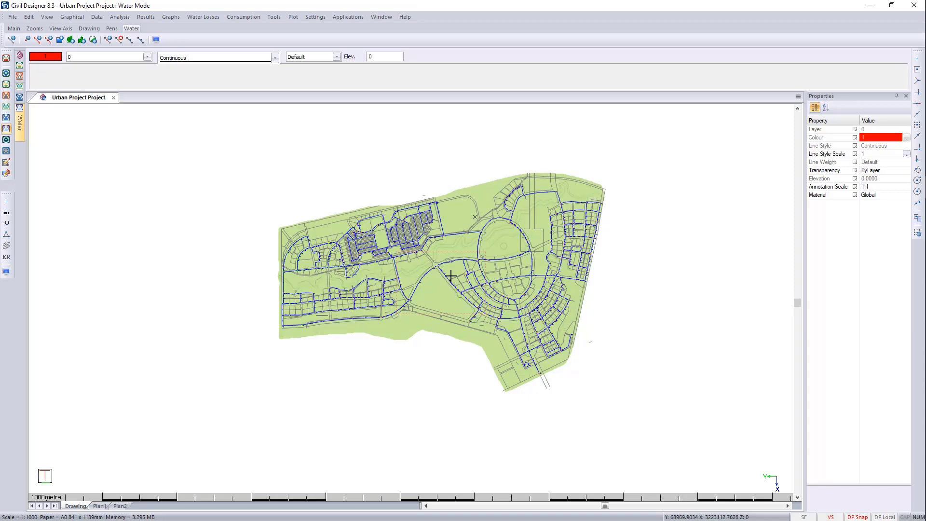
# - Try a symbol size of 20 for the water nodes and set their line width to 2.00 mm
pyautogui.scroll(2, 450, 273)
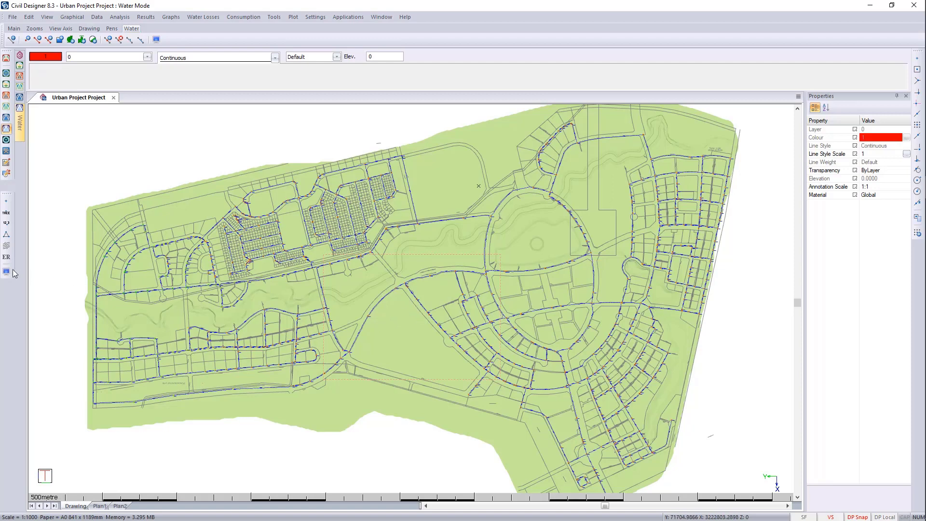
pyautogui.click(6, 271)
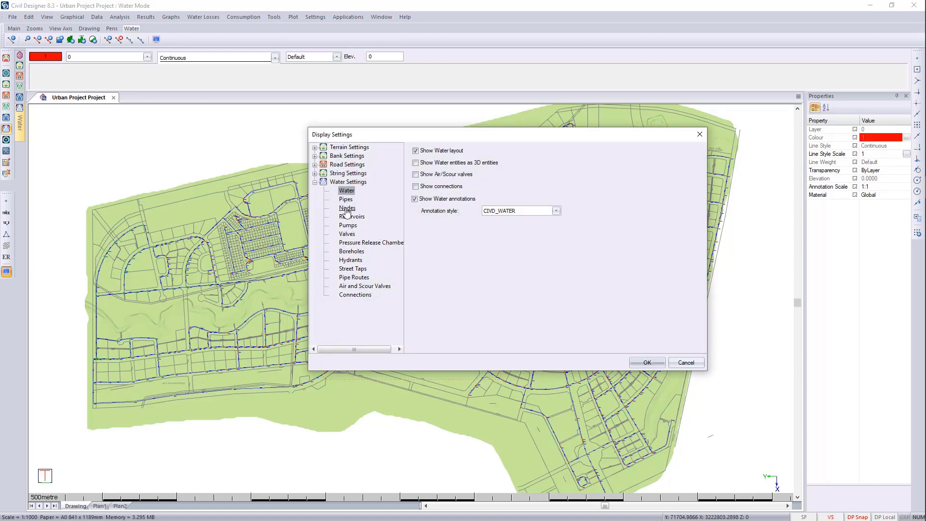
pyautogui.click(346, 209)
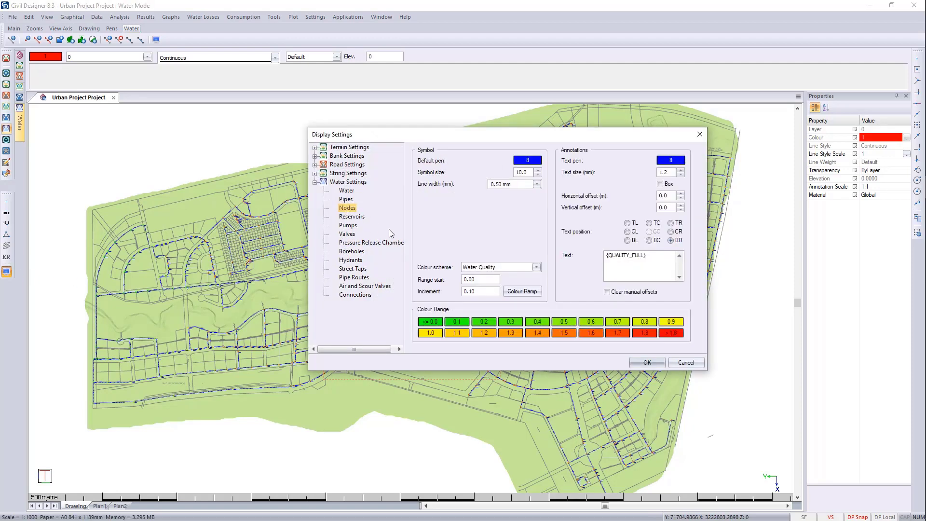
pyautogui.doubleClick(530, 172)
pyautogui.write('20')
pyautogui.press('Tab')
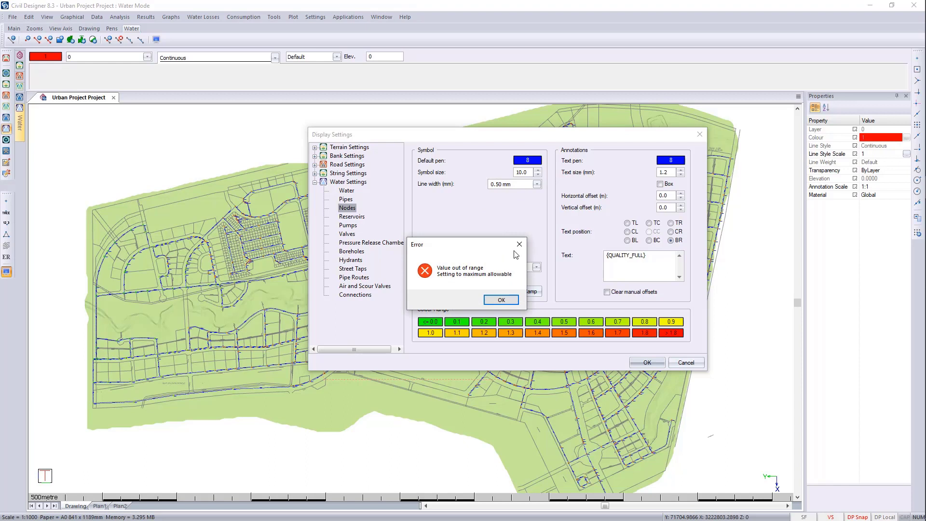
pyautogui.click(501, 300)
pyautogui.click(514, 183)
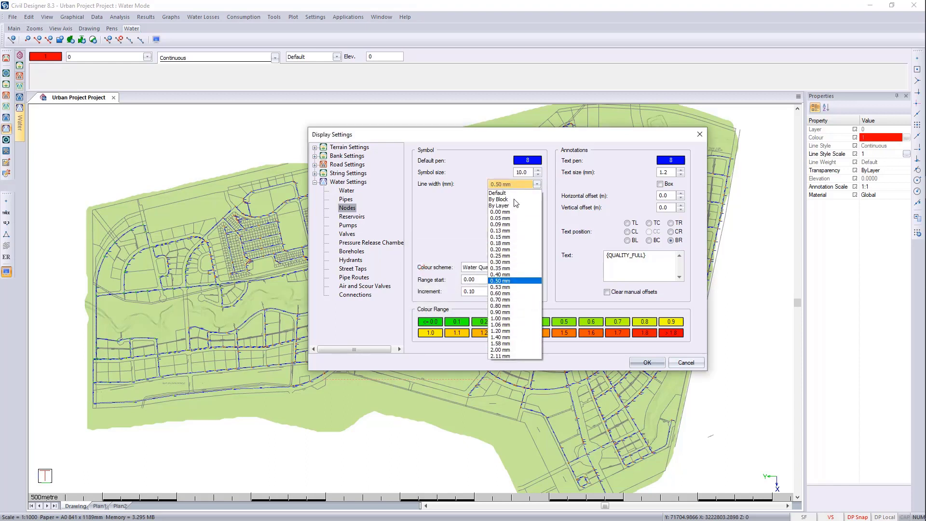
pyautogui.click(501, 349)
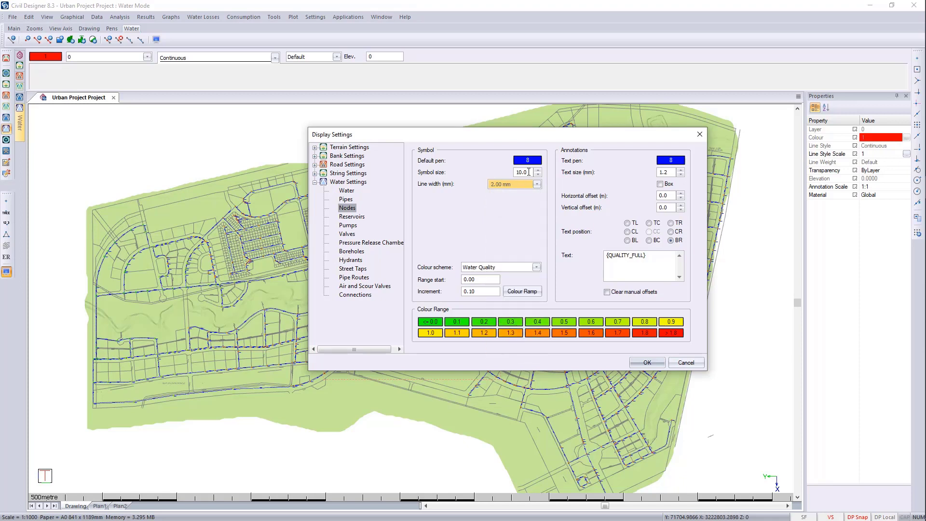
pyautogui.click(653, 365)
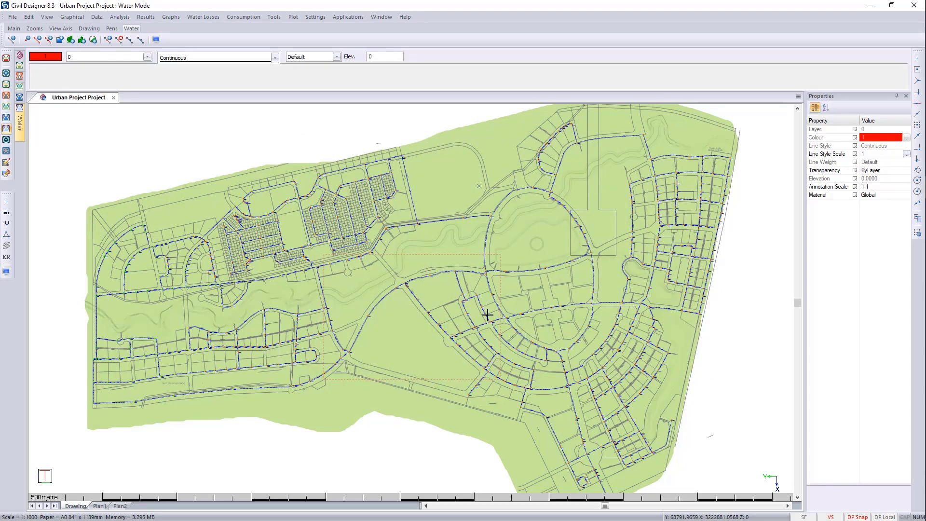
# - Display the latest time simulation's node colours for 07:30 and 07:45, returning to the 07:30 results
pyautogui.scroll(3, 614, 384)
pyautogui.scroll(1, 397, 291)
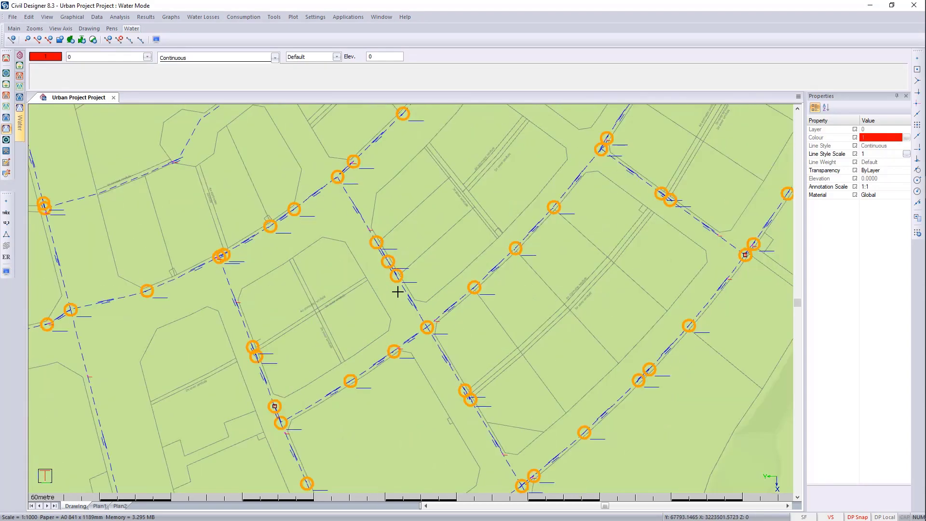
pyautogui.scroll(-1, 397, 291)
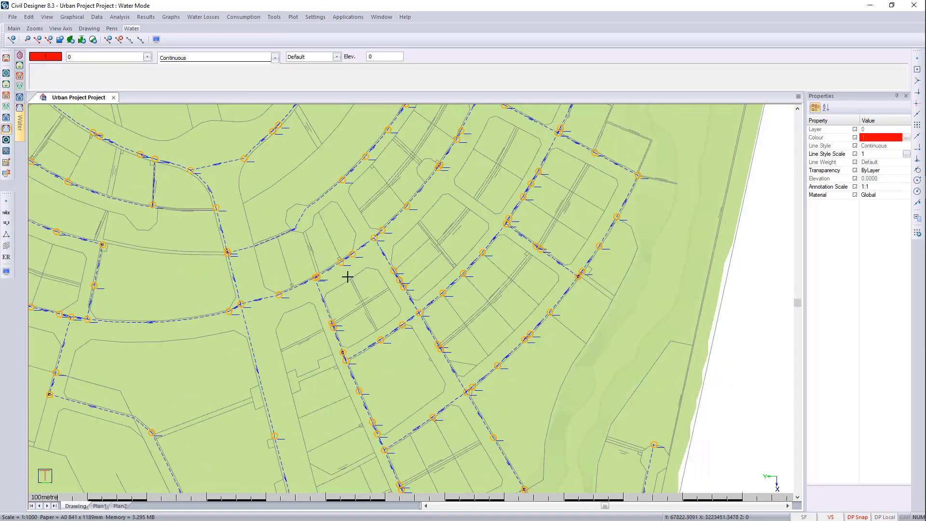
pyautogui.moveTo(22, 127)
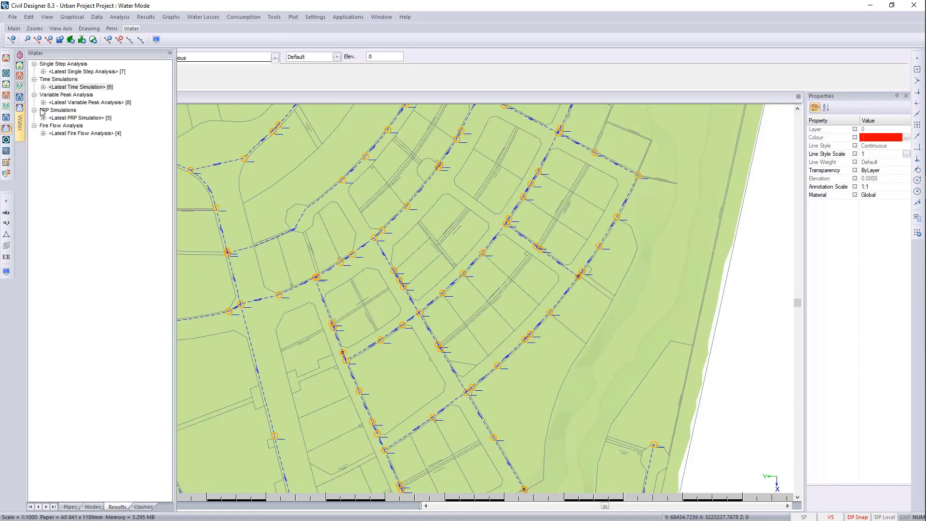
pyautogui.click(43, 87)
pyautogui.click(64, 180)
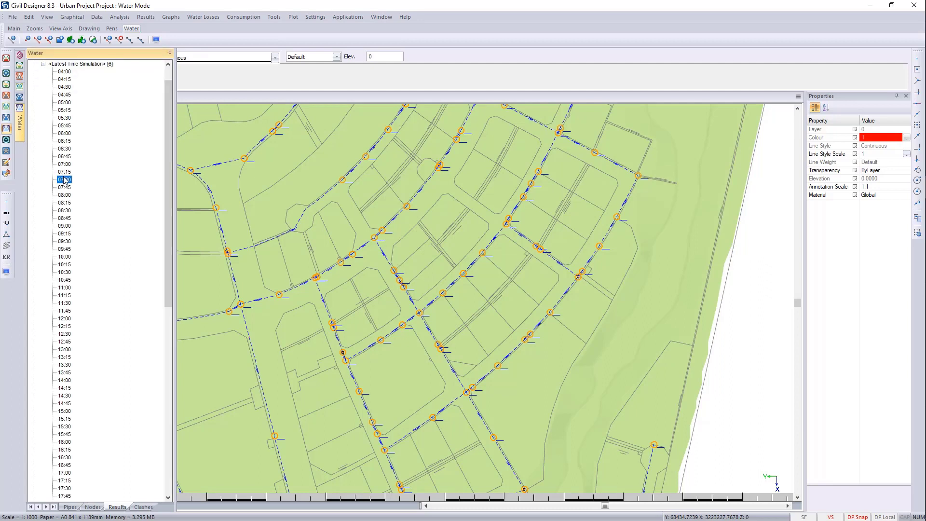
pyautogui.click(62, 188)
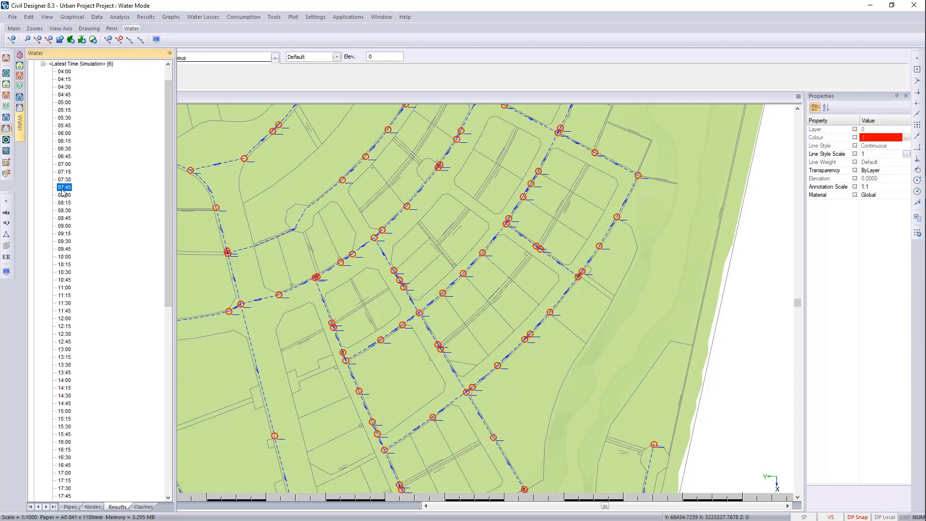
pyautogui.click(66, 180)
pyautogui.click(374, 235)
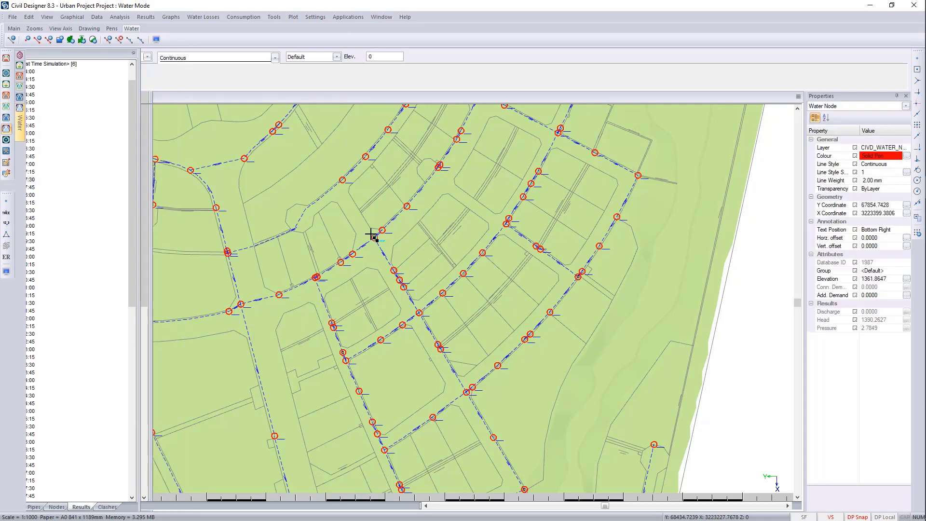
pyautogui.rightClick(374, 235)
pyautogui.moveTo(421, 426)
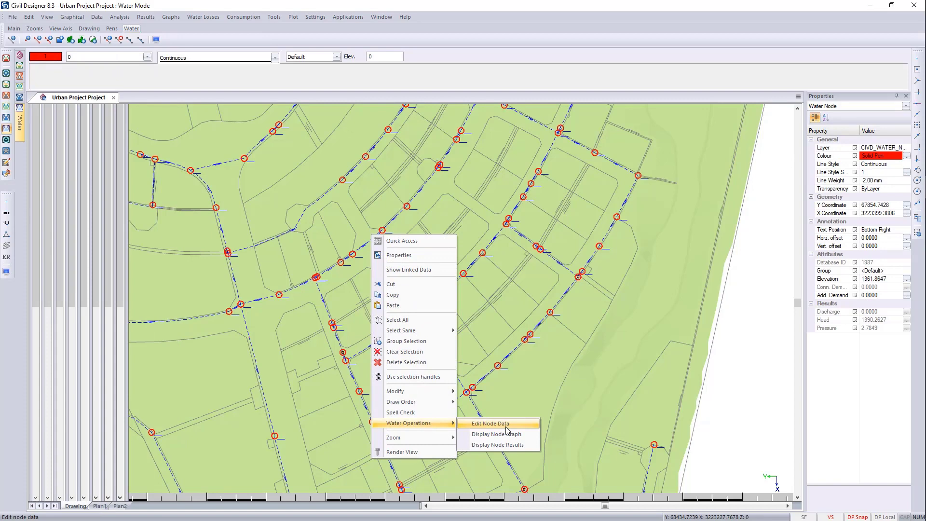
pyautogui.click(506, 427)
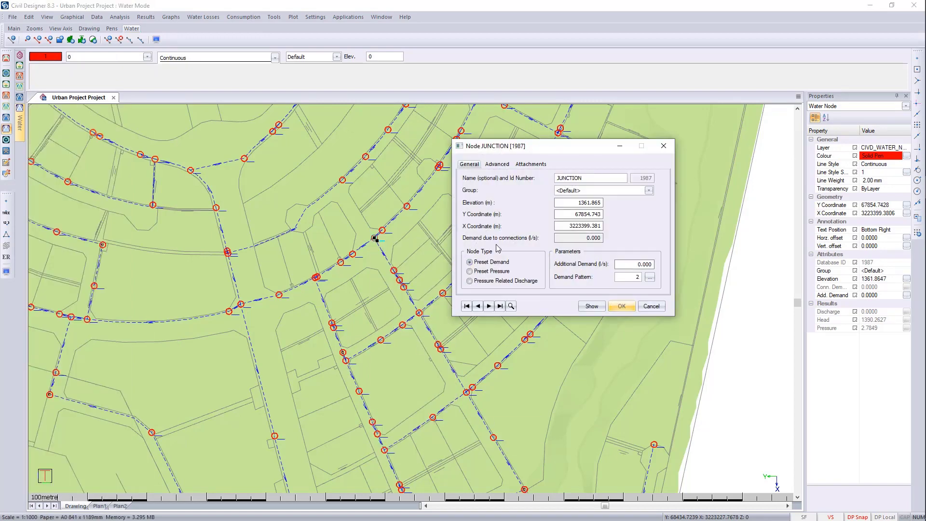
pyautogui.press('Escape')
# - View the water age graph over the simulation period for junction node 1987, and close the graph
pyautogui.click(372, 236)
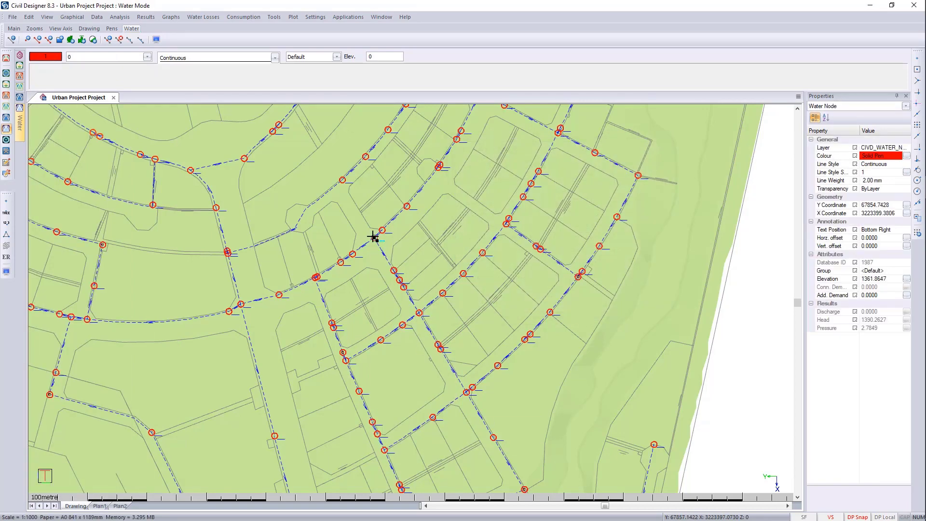
pyautogui.rightClick(373, 236)
pyautogui.moveTo(421, 425)
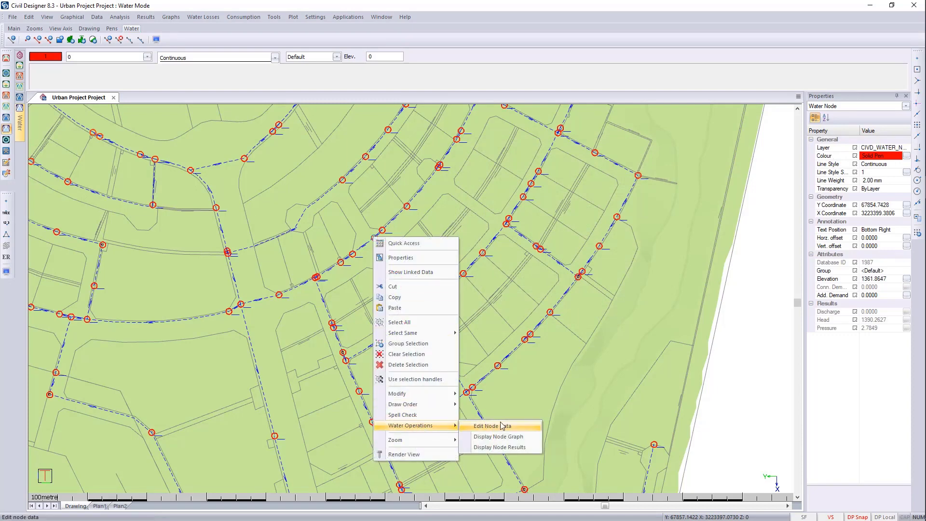
pyautogui.click(525, 437)
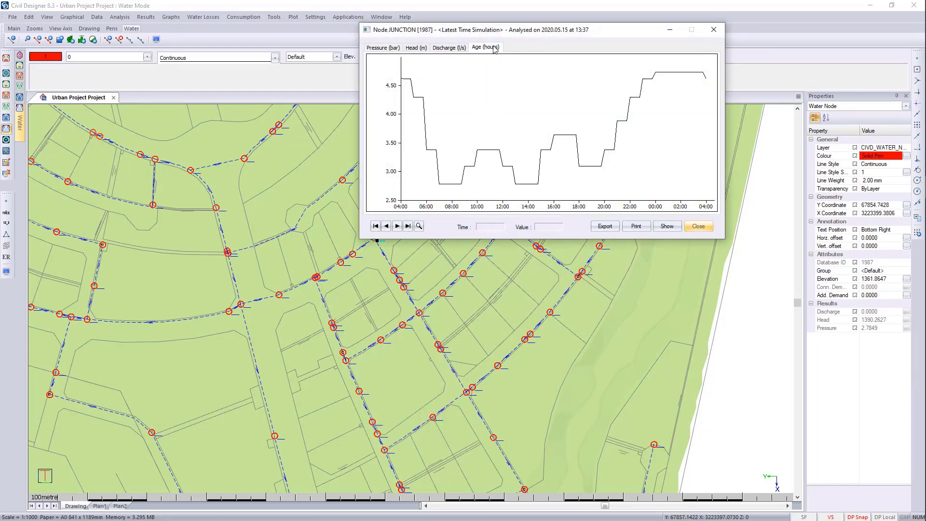
pyautogui.click(494, 48)
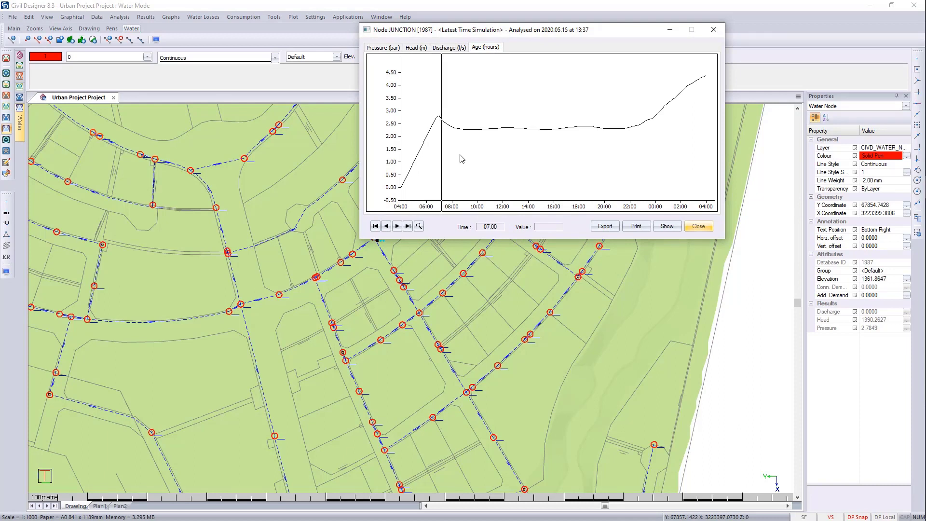
pyautogui.click(698, 226)
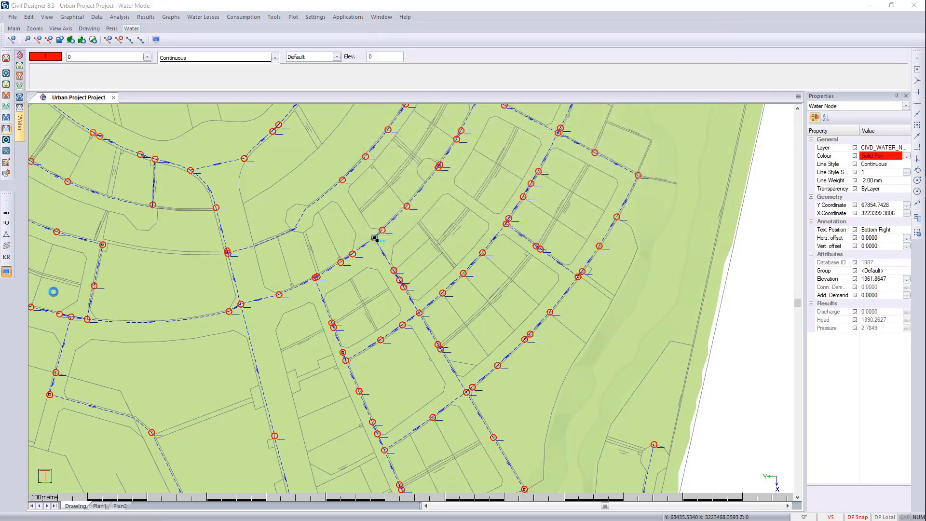
# - Set the water nodes' symbol size to 1 and their colour scheme to Default in the display settings
pyautogui.click(347, 208)
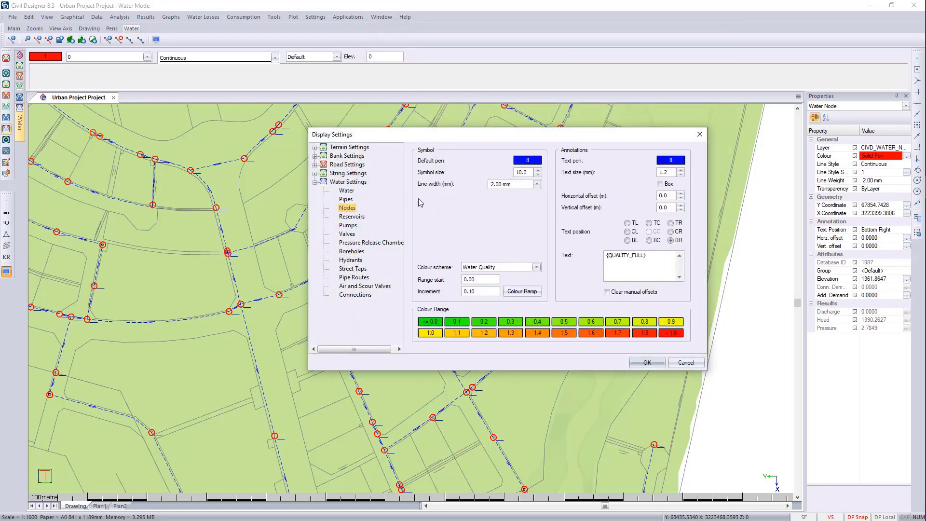
pyautogui.doubleClick(528, 170)
pyautogui.write('1')
pyautogui.click(507, 271)
pyautogui.click(482, 275)
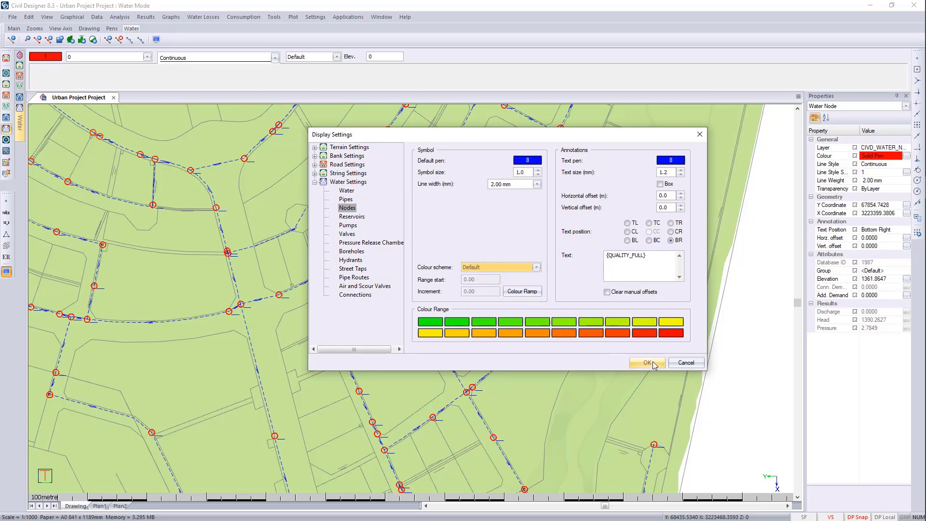
# - Set the water nodes' line width to 0.15 mm and apply the display settings
pyautogui.click(514, 184)
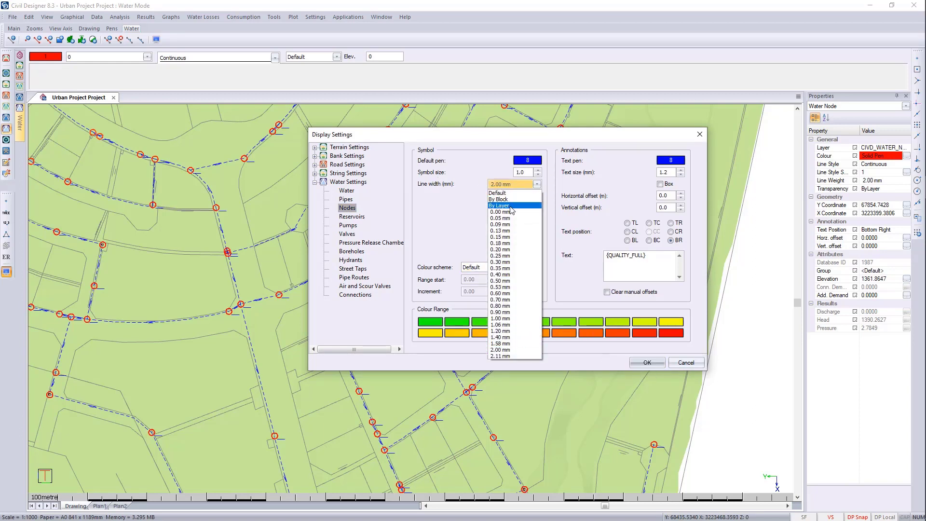
pyautogui.click(507, 237)
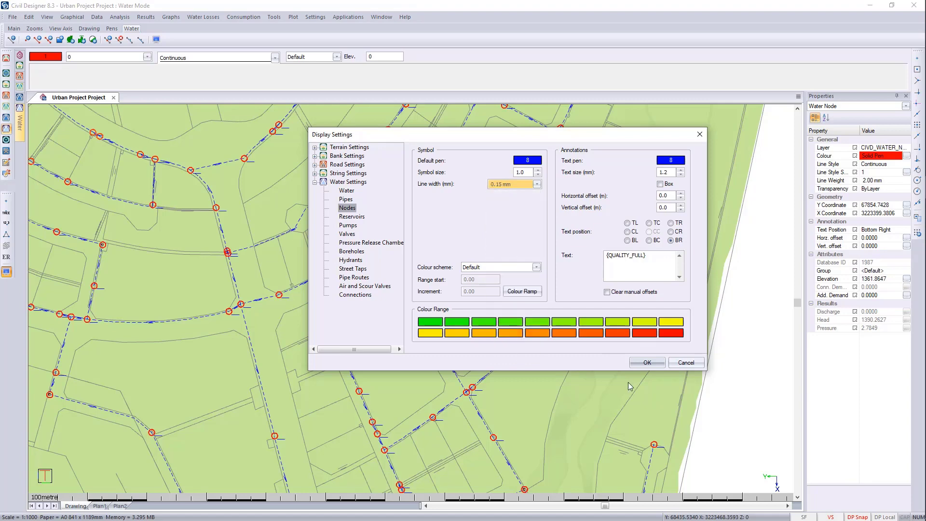
pyautogui.click(647, 363)
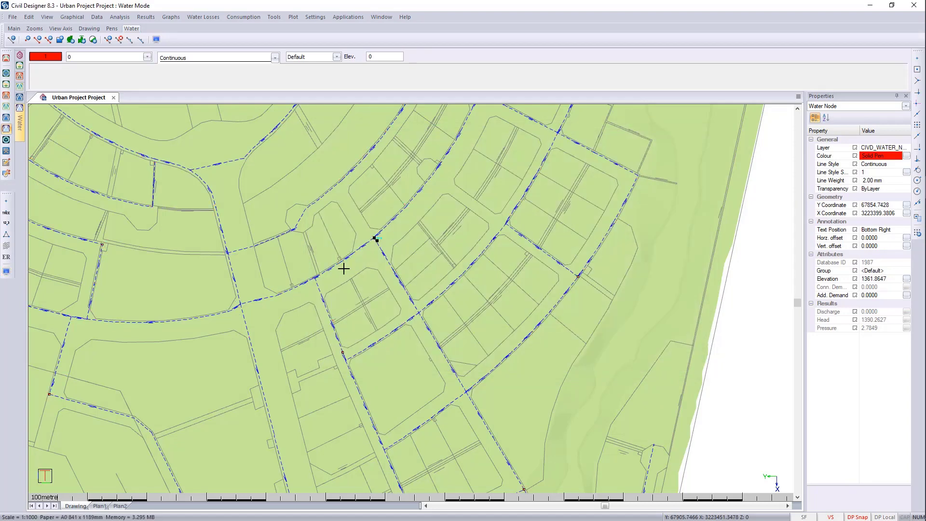
# - Turn on the circles indicating minimum distance around the hydrants in the water display settings and apply them to the whole network
pyautogui.scroll(-6, 344, 269)
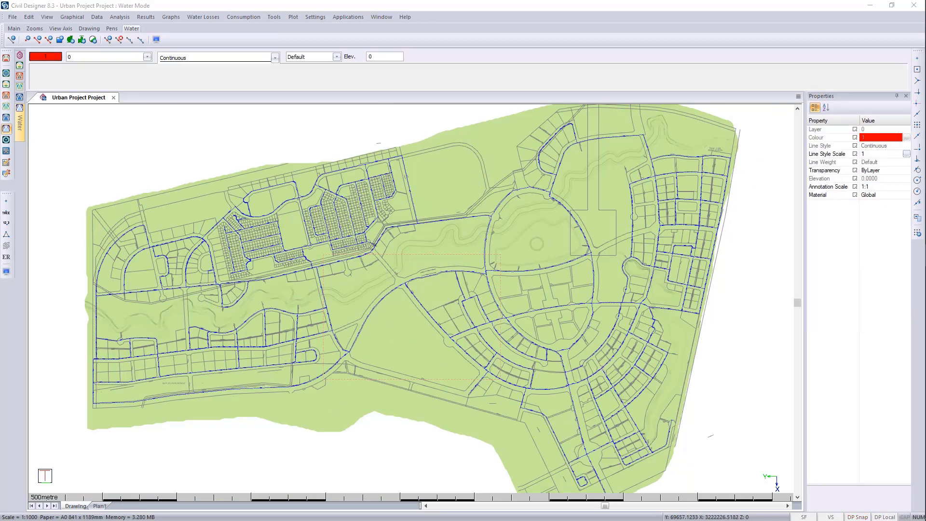
pyautogui.click(6, 271)
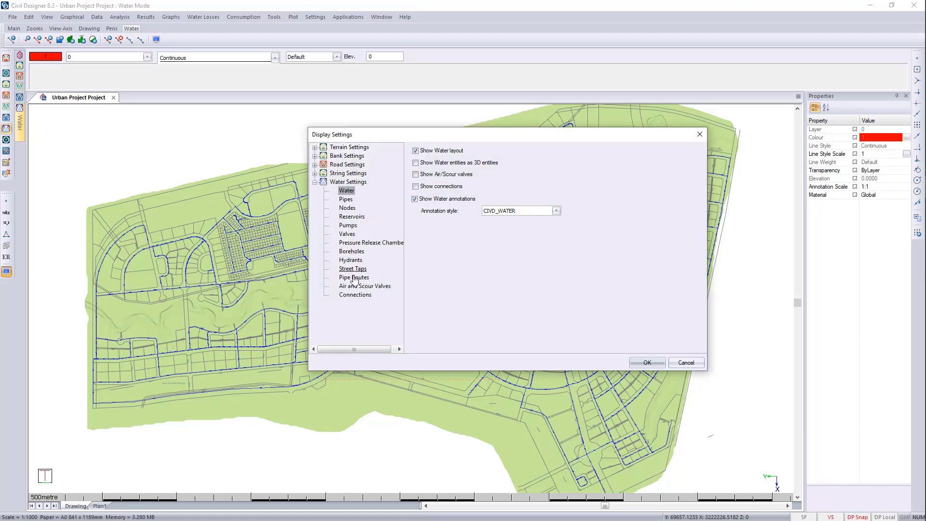
pyautogui.click(350, 260)
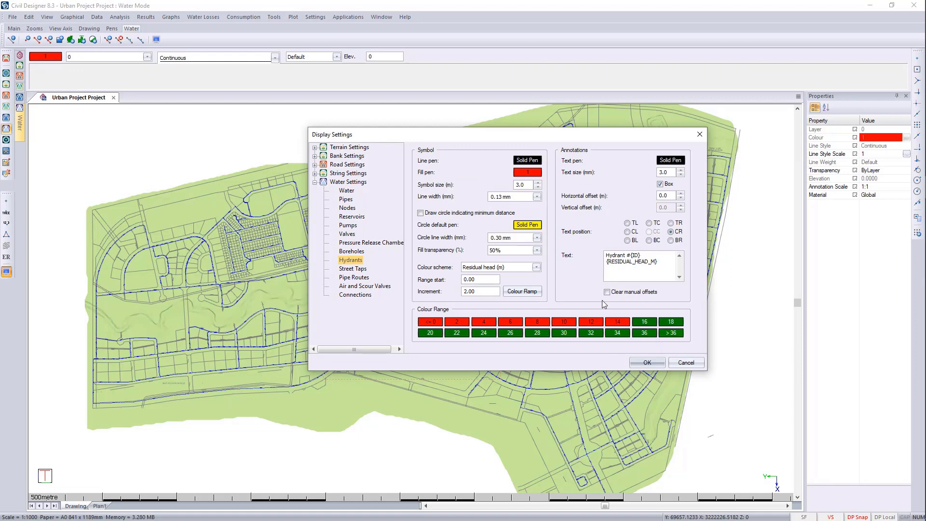
pyautogui.click(461, 214)
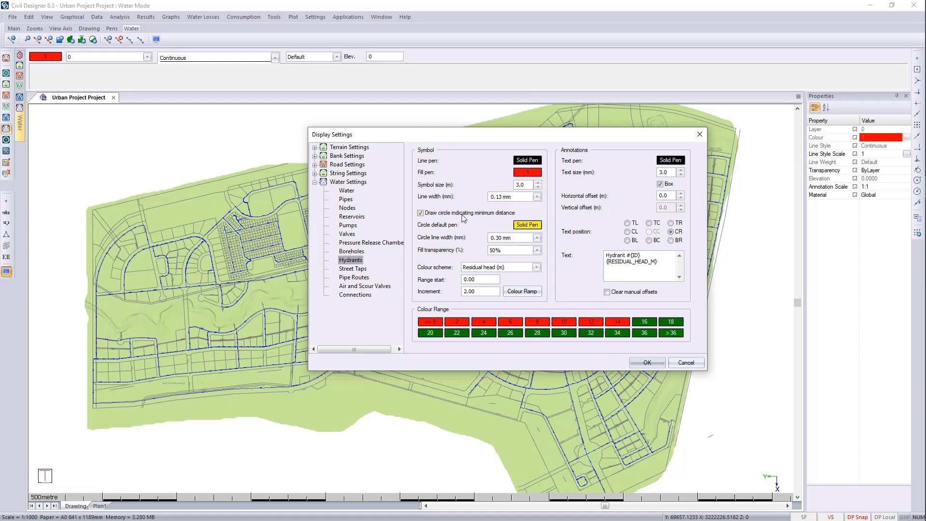
pyautogui.click(646, 362)
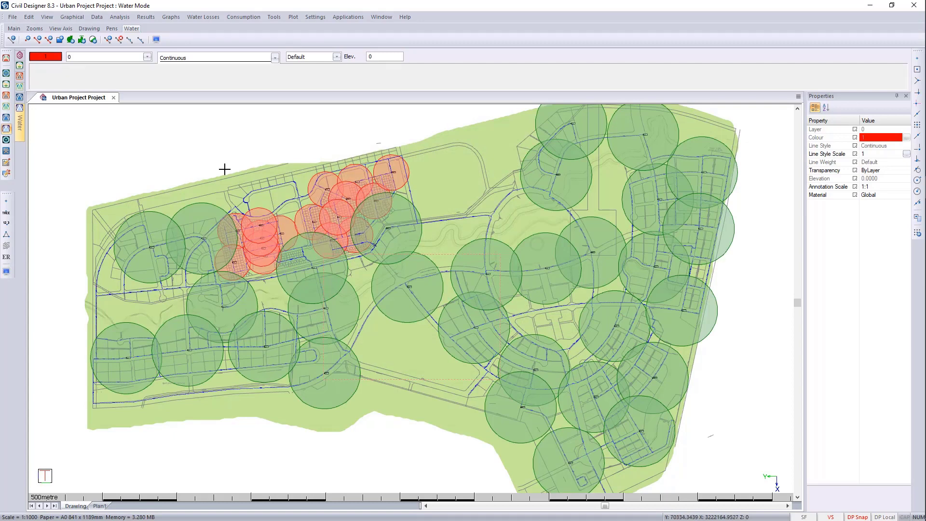
# - Run a time simulation on the water network with the current options and close its dialog
pyautogui.click(120, 17)
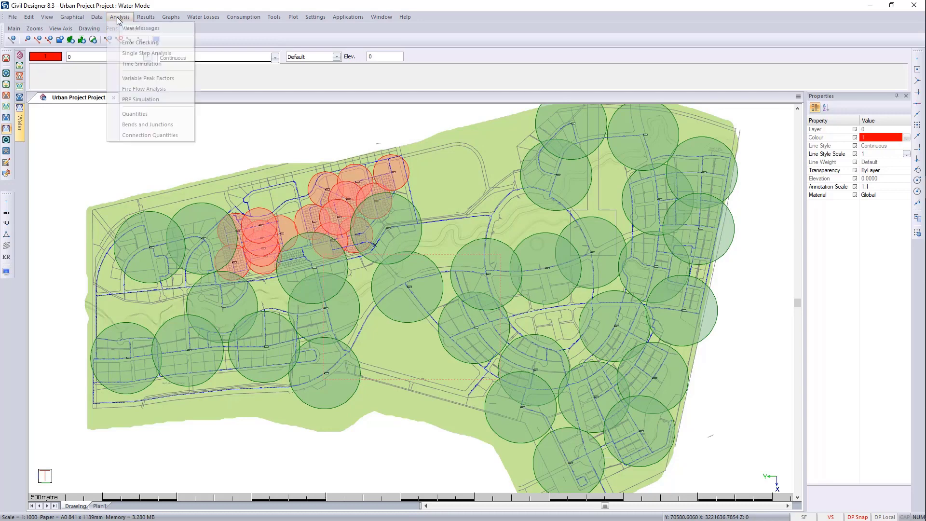
pyautogui.click(141, 64)
pyautogui.click(195, 233)
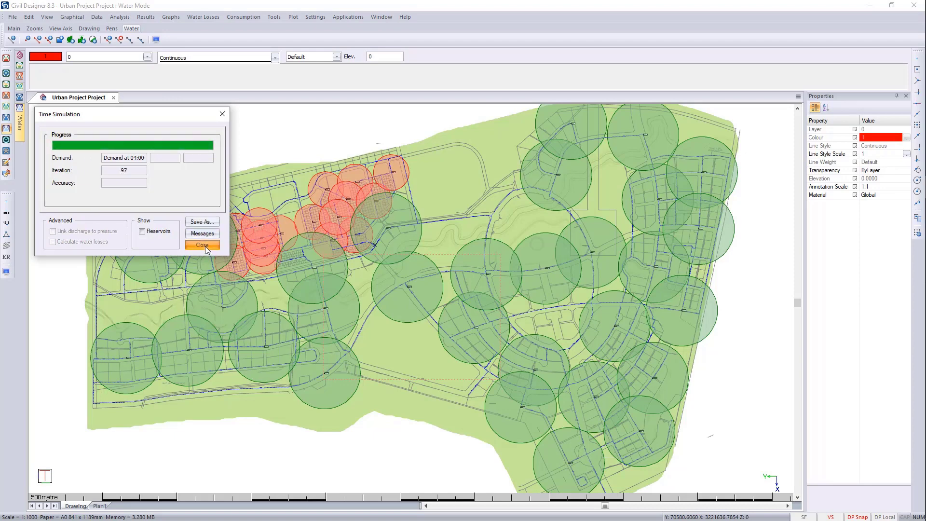
pyautogui.click(202, 245)
# - Run a fire flow analysis for the hydrants, review its messages and close them
pyautogui.click(120, 17)
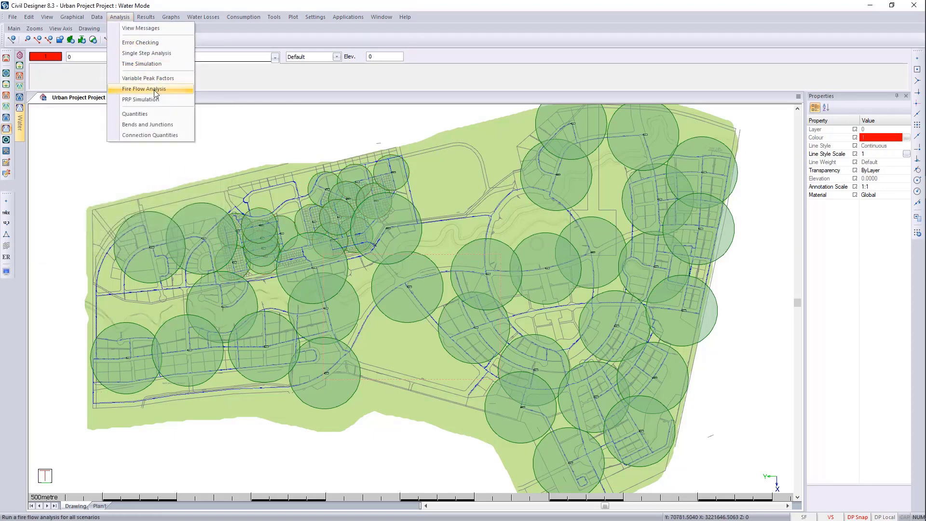
pyautogui.click(144, 88)
pyautogui.click(207, 235)
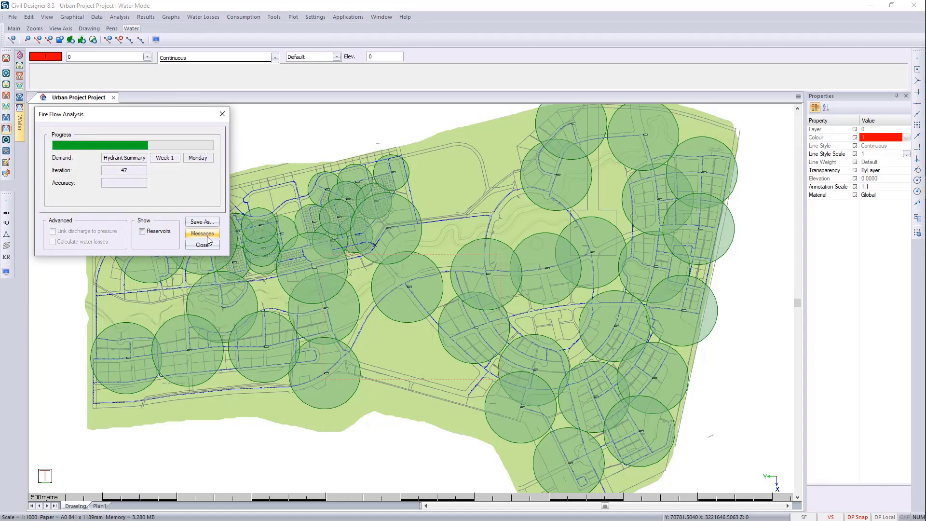
pyautogui.click(205, 235)
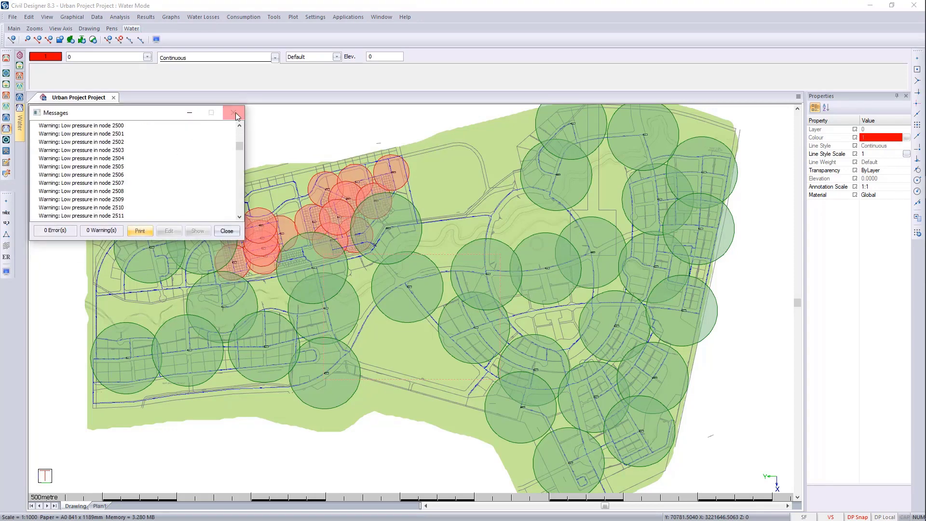
pyautogui.click(234, 113)
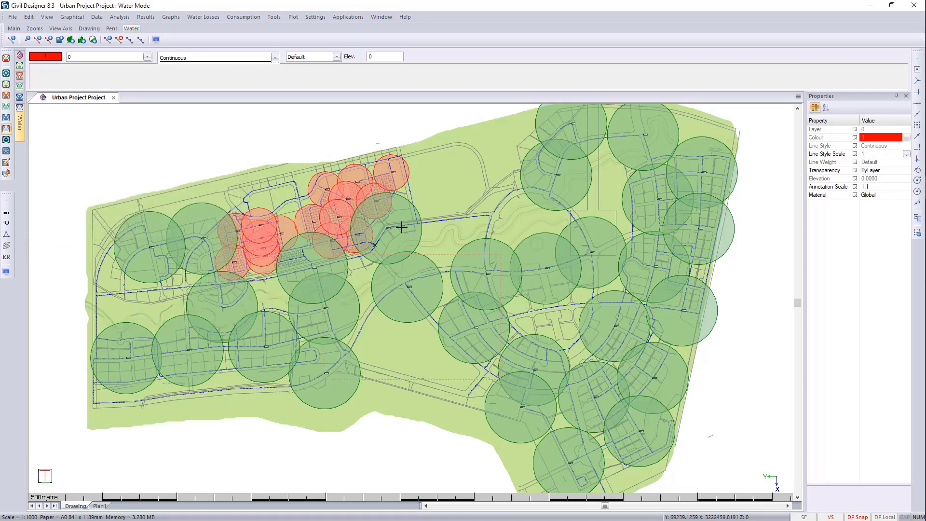
# - Set the nominal diameter of pipe 4676, connecting nodes 2576 and 2633 near hydrant 45, to 400 mm
pyautogui.scroll(10, 379, 242)
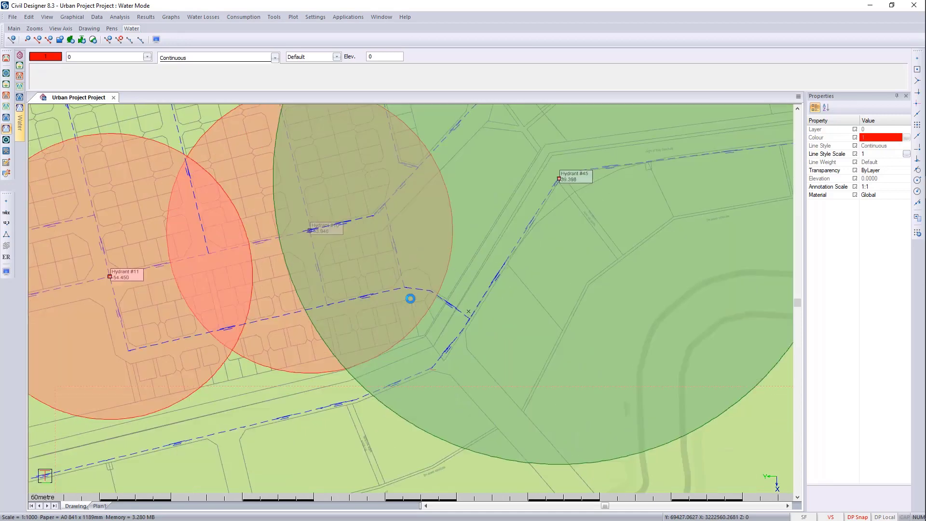
pyautogui.click(449, 274)
pyautogui.rightClick(445, 272)
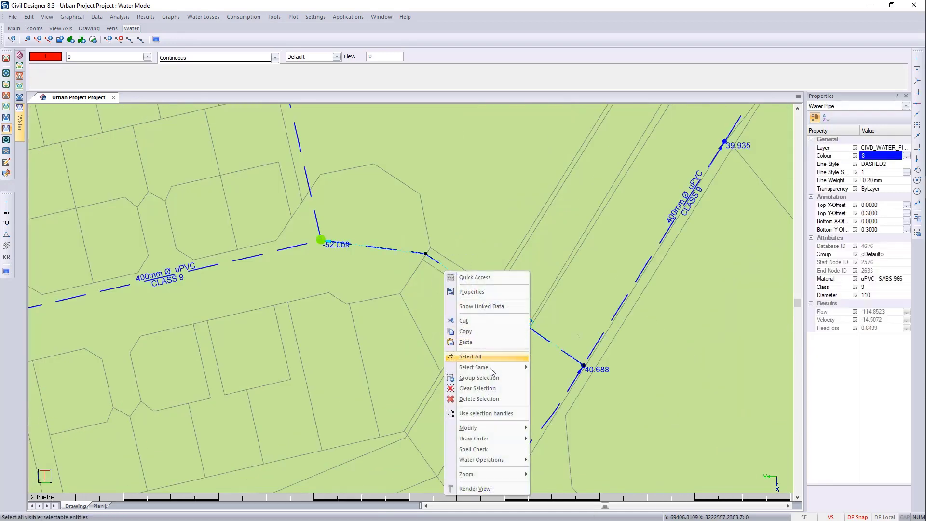
pyautogui.moveTo(511, 459)
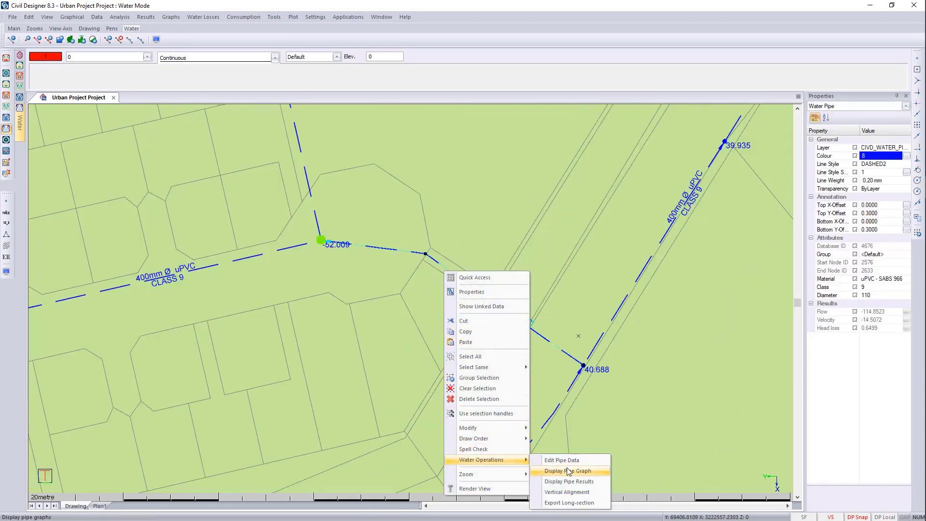
pyautogui.click(601, 460)
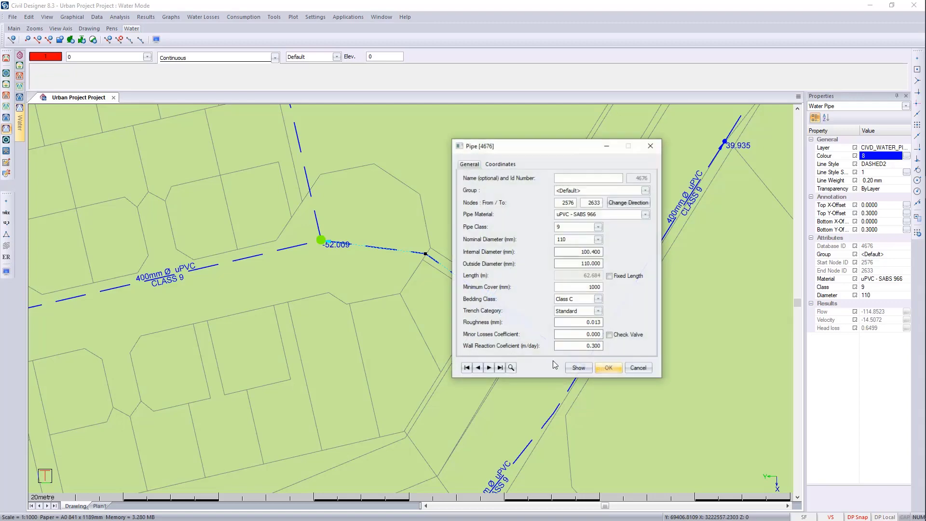
pyautogui.click(598, 239)
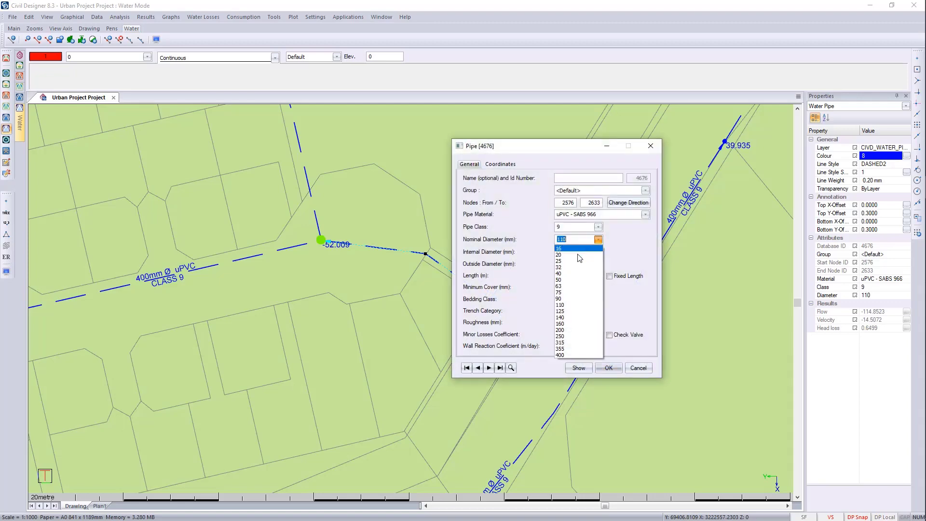
pyautogui.click(567, 355)
pyautogui.click(608, 367)
# - Set the nominal diameter of pipe 4611, connecting nodes 2497 and 2602 in the New Area group, to 400 mm
pyautogui.scroll(-10, 523, 325)
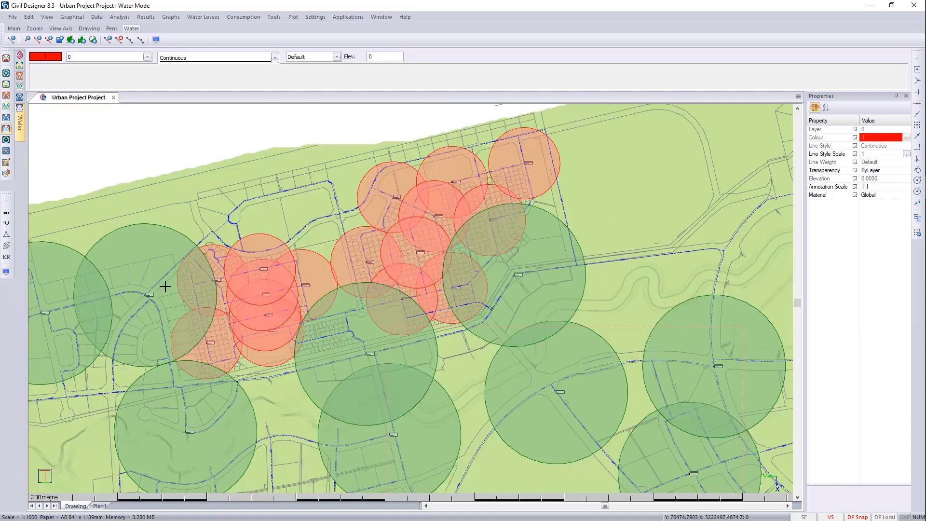
pyautogui.click(151, 258)
pyautogui.rightClick(156, 258)
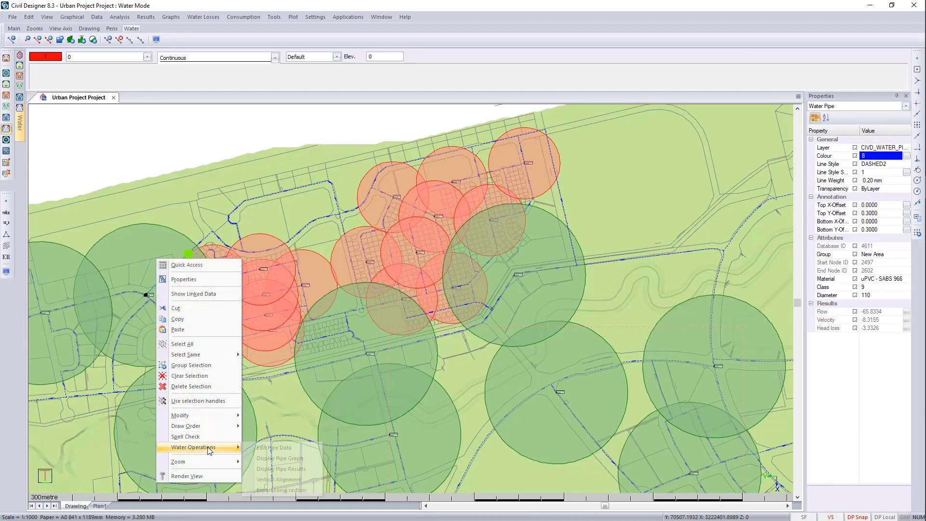
pyautogui.moveTo(210, 447)
pyautogui.click(272, 453)
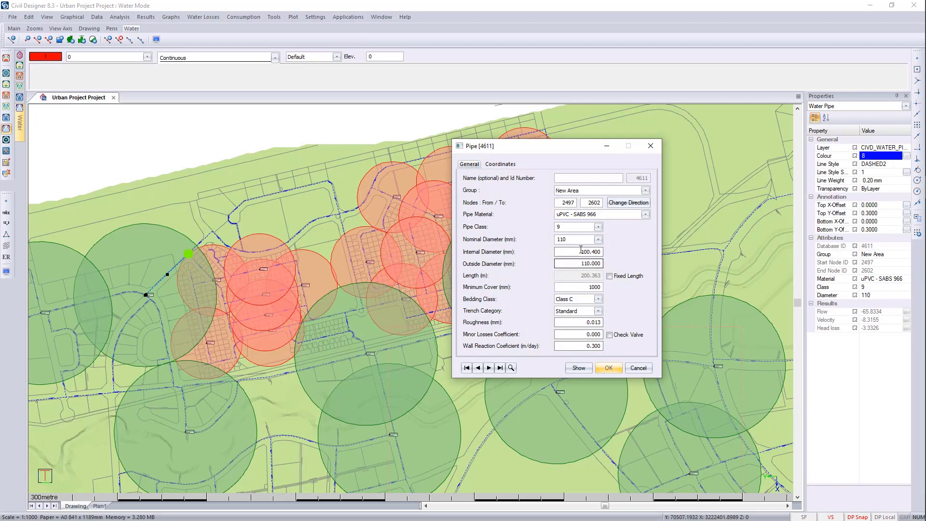
pyautogui.click(598, 239)
pyautogui.click(579, 355)
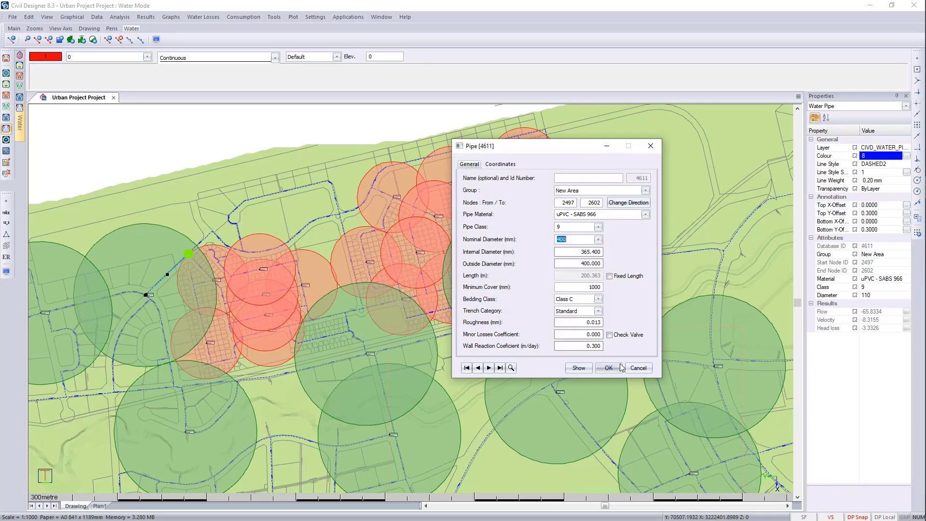
pyautogui.click(610, 368)
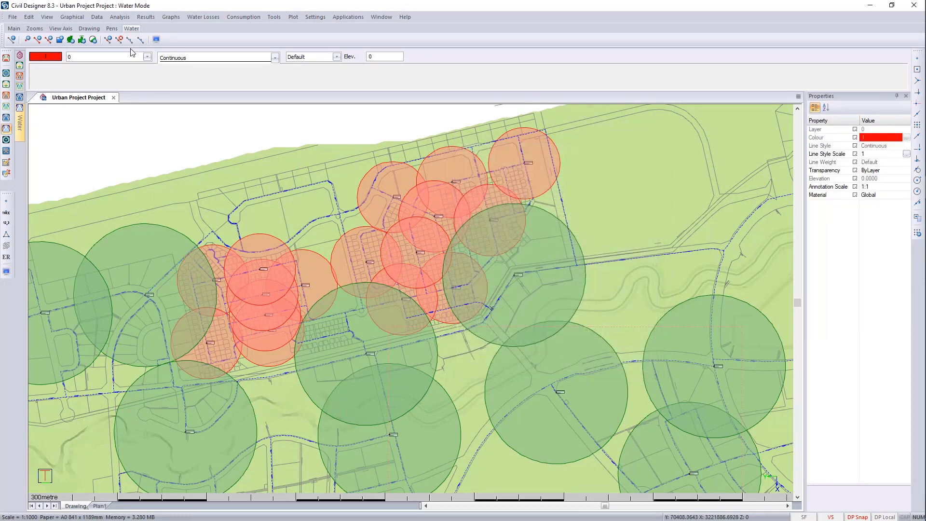
# - Rerun the time simulation with the enlarged pipes and close its dialog
pyautogui.click(119, 18)
pyautogui.click(140, 64)
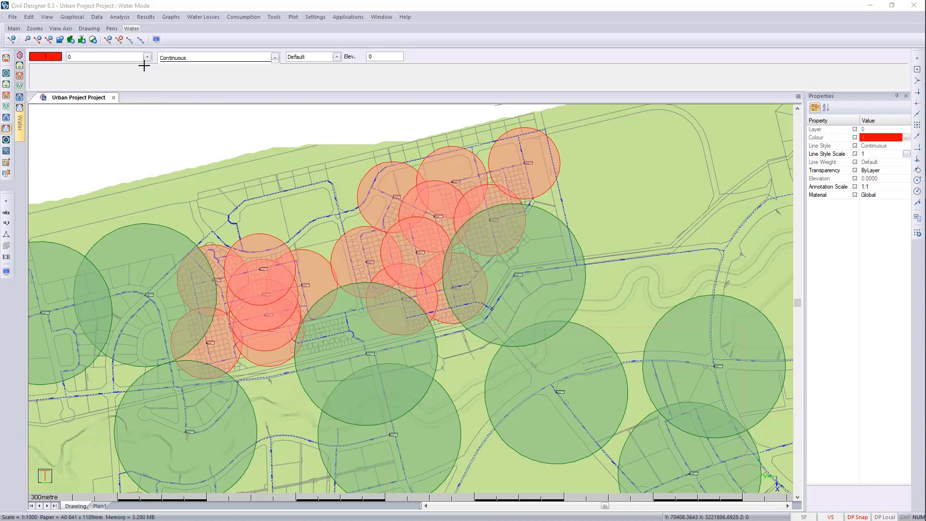
pyautogui.click(201, 236)
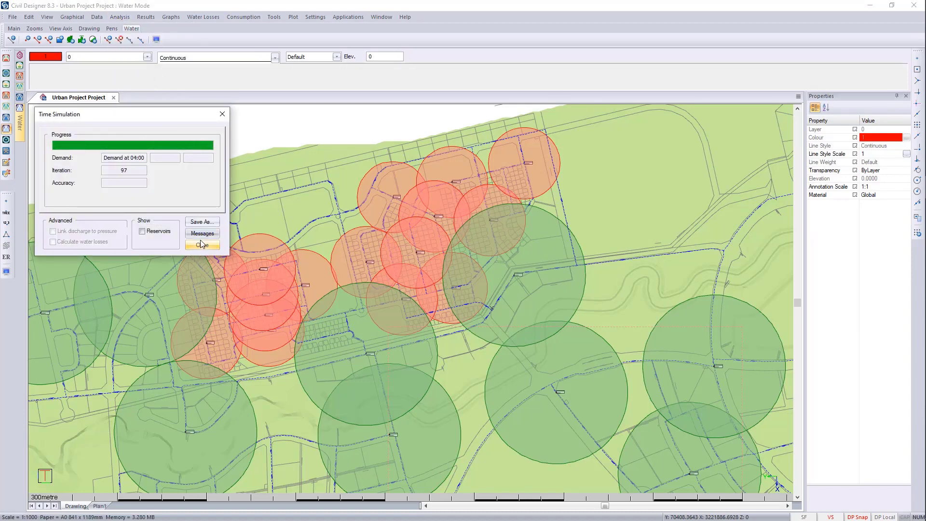
pyautogui.click(202, 245)
# - Rerun the fire flow analysis with the seasonal peak factor applied, read through the hydrant messages and close them
pyautogui.click(119, 17)
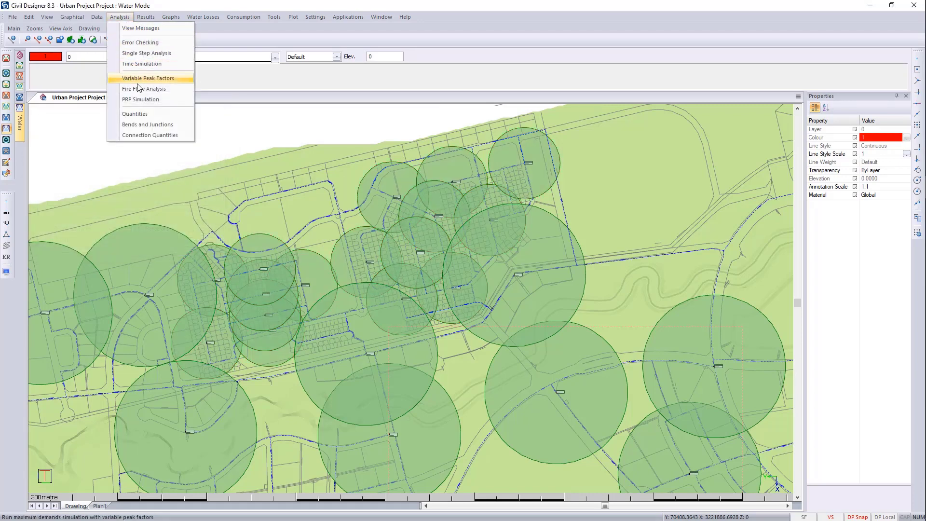
pyautogui.click(141, 90)
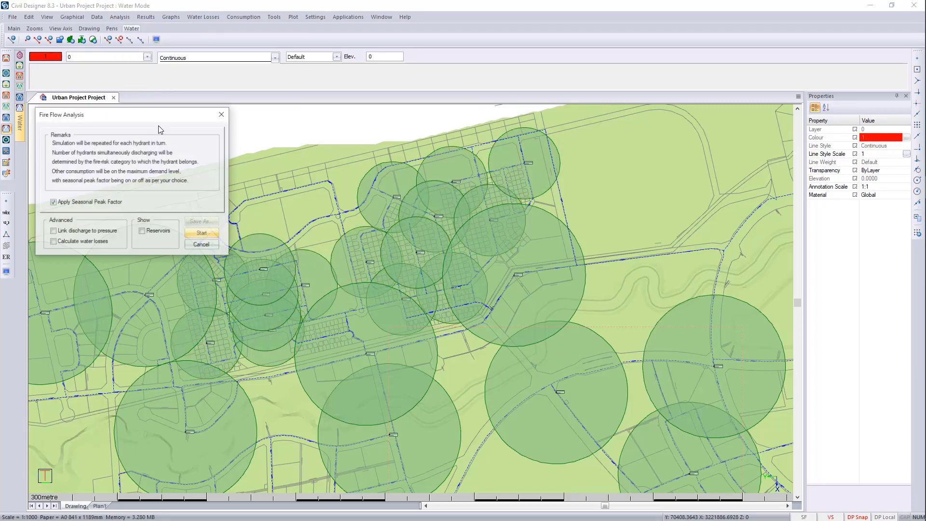
pyautogui.click(202, 235)
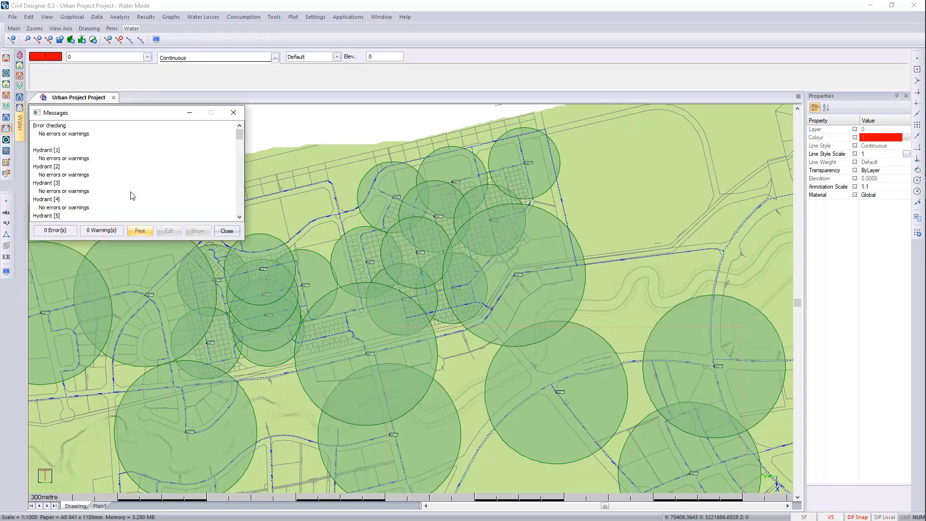
pyautogui.scroll(-20, 123, 192)
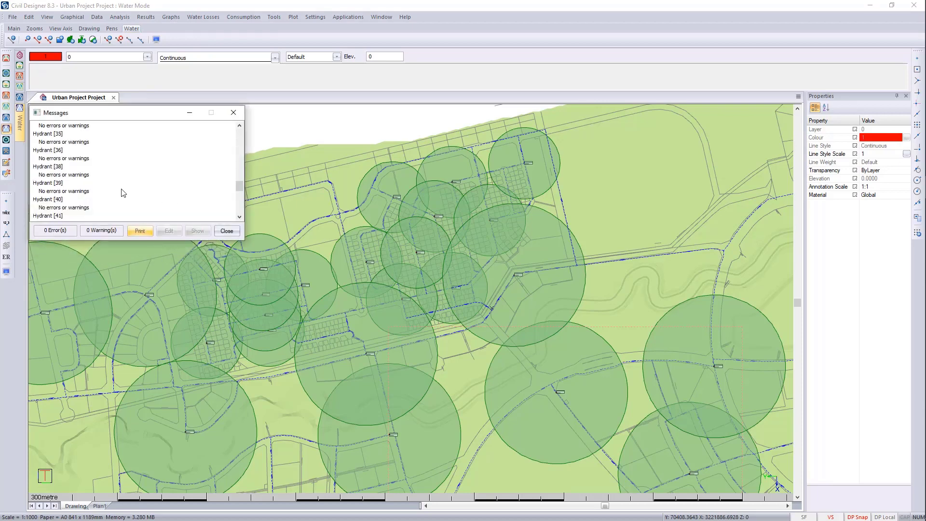
pyautogui.click(234, 113)
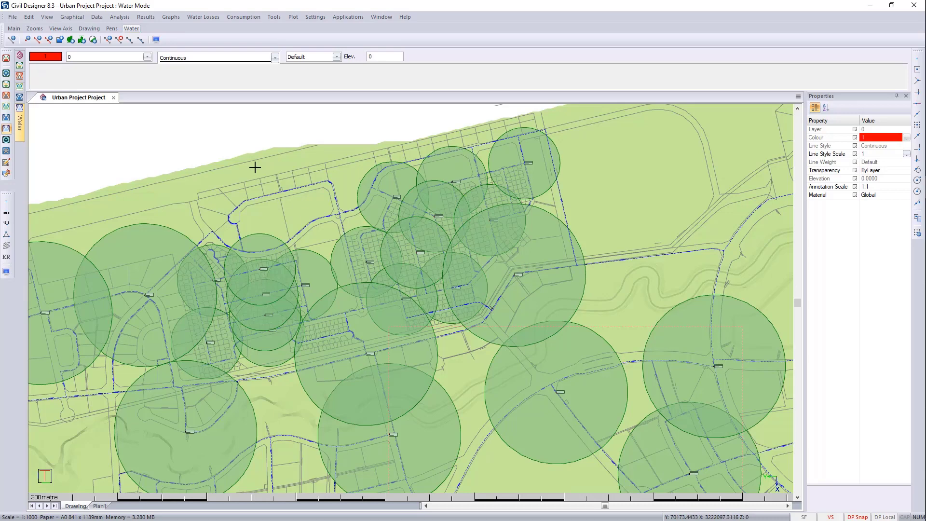
# - Turn off the hydrants' minimum-distance circles in the water display settings and apply the change
pyautogui.scroll(-5, 255, 167)
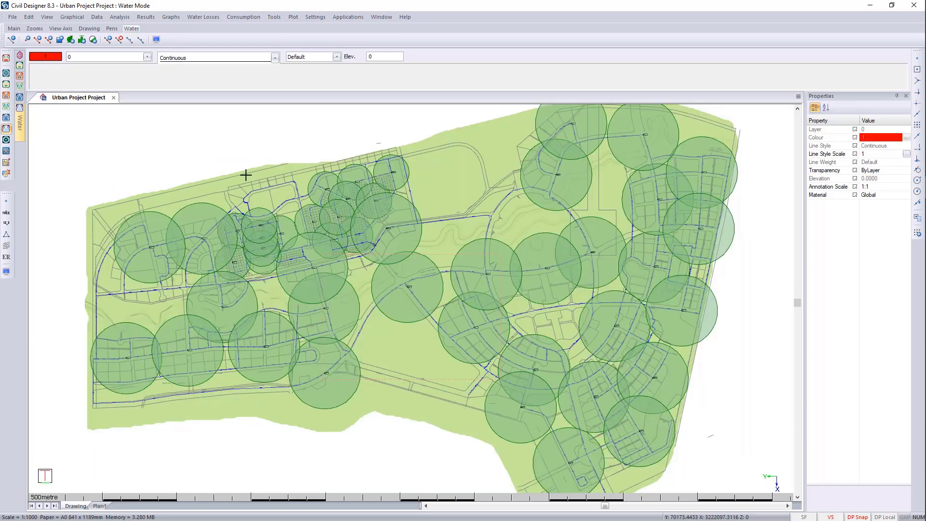
pyautogui.click(6, 271)
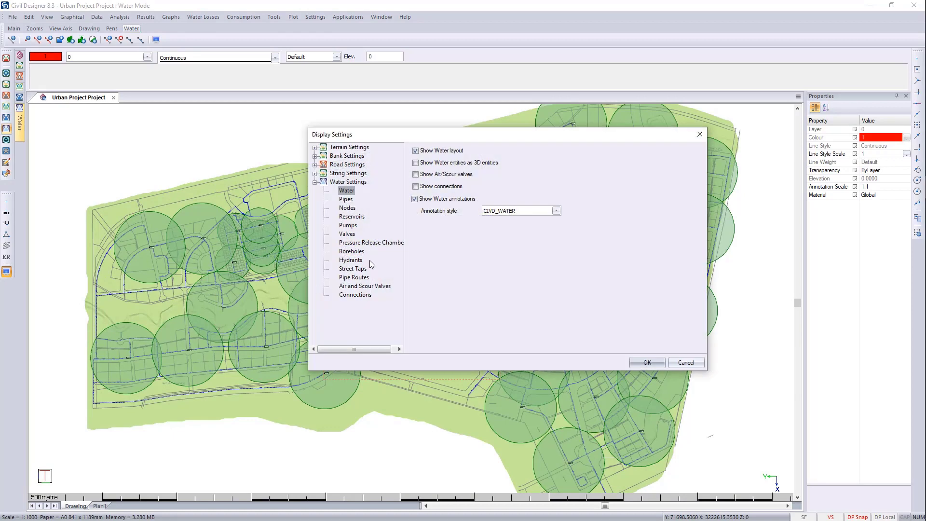
pyautogui.click(349, 260)
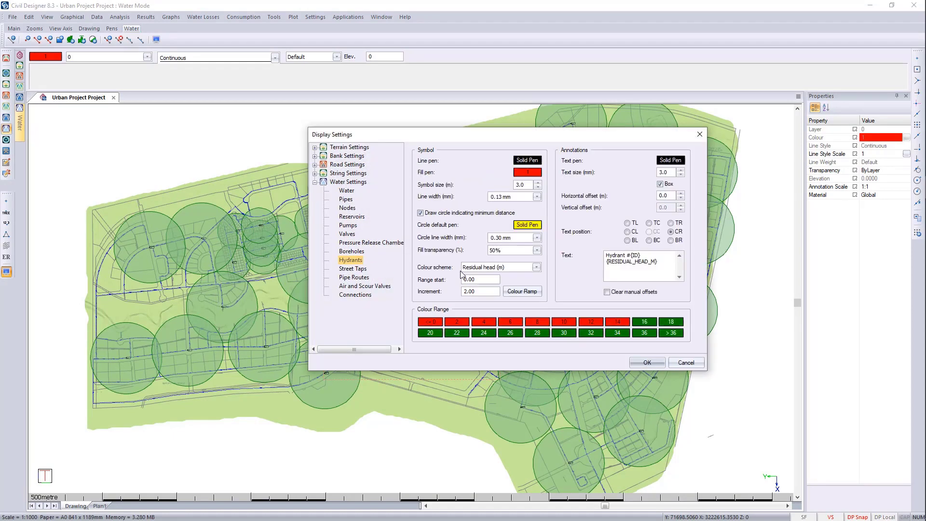
pyautogui.click(662, 363)
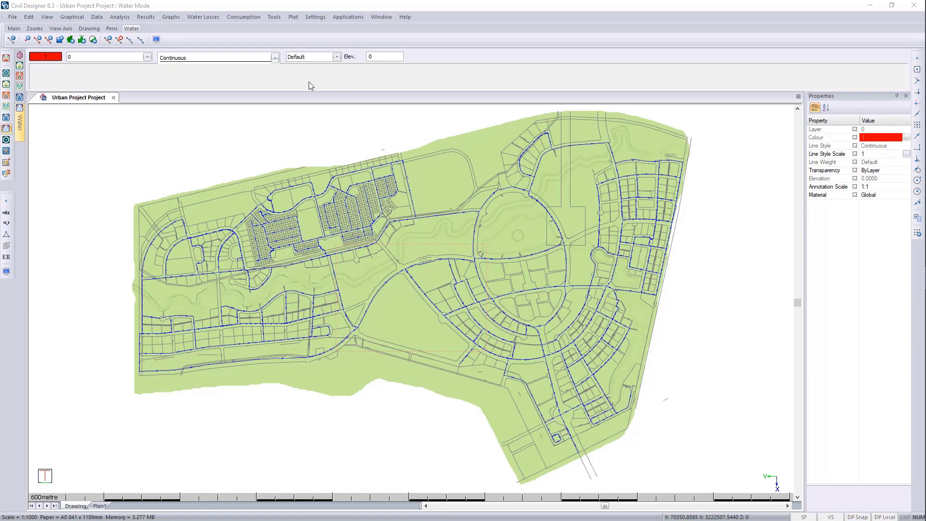
# - Check the water network's geometry for pipes that could be connected to nodes
pyautogui.click(274, 18)
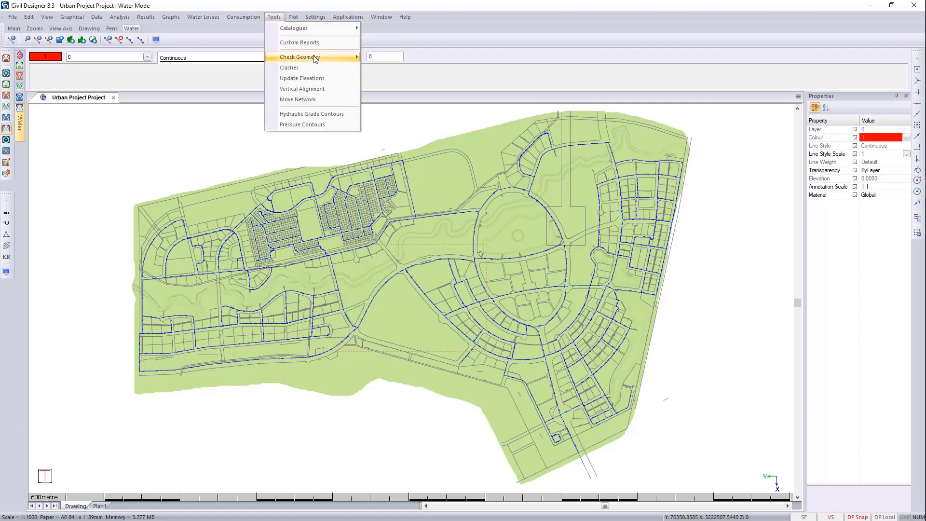
pyautogui.moveTo(347, 58)
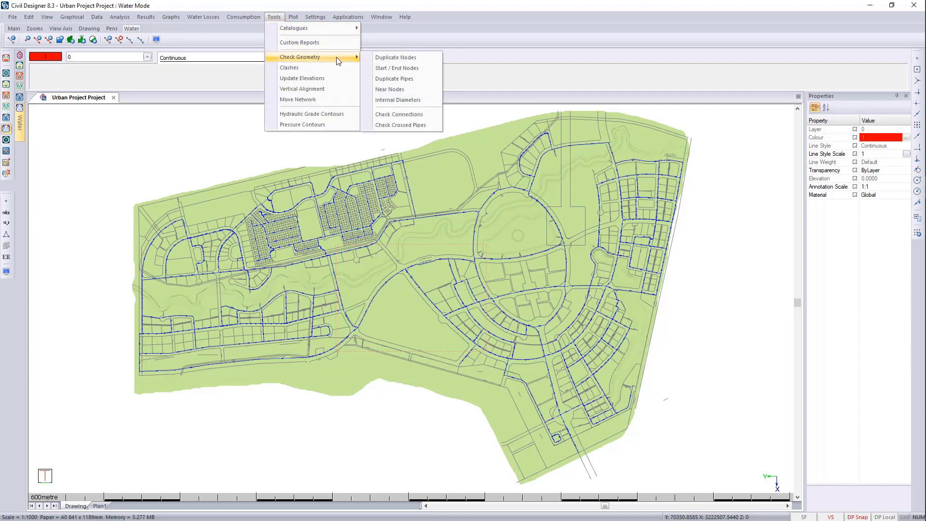
pyautogui.click(427, 121)
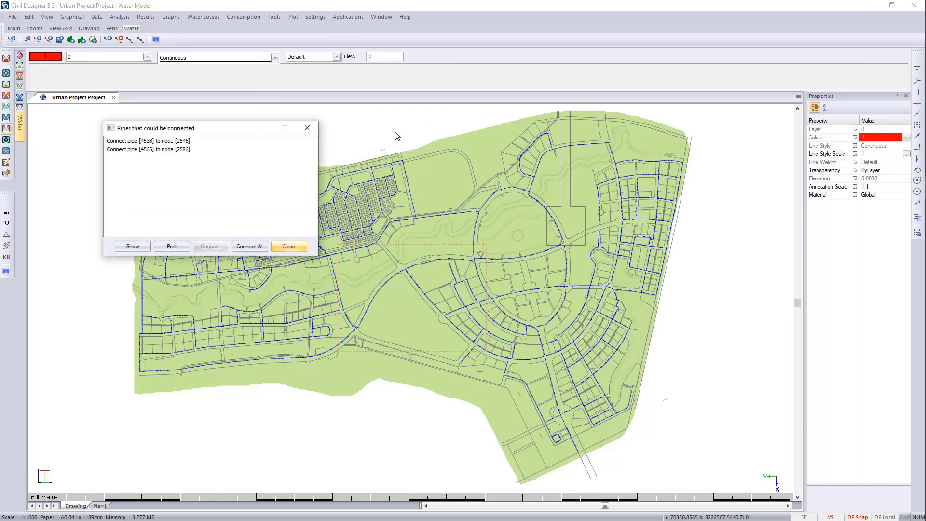
# - Locate the suggested connection of pipe 4538 to node 2545 in the drawing and close the list of connectable pipes
pyautogui.click(173, 140)
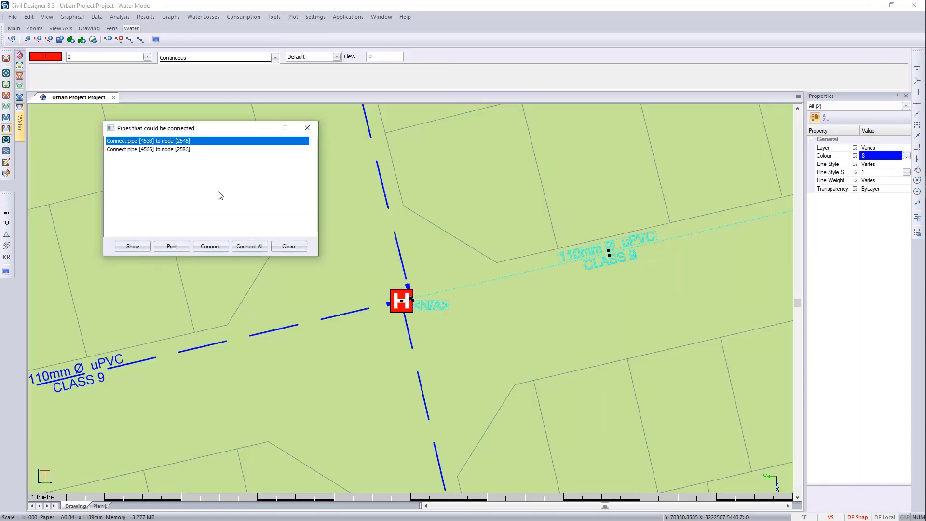
pyautogui.click(288, 246)
pyautogui.scroll(4, 419, 305)
# - Select node 2545 beside the hydrant, move it away to test which pipes are attached, and undo the move
pyautogui.click(414, 279)
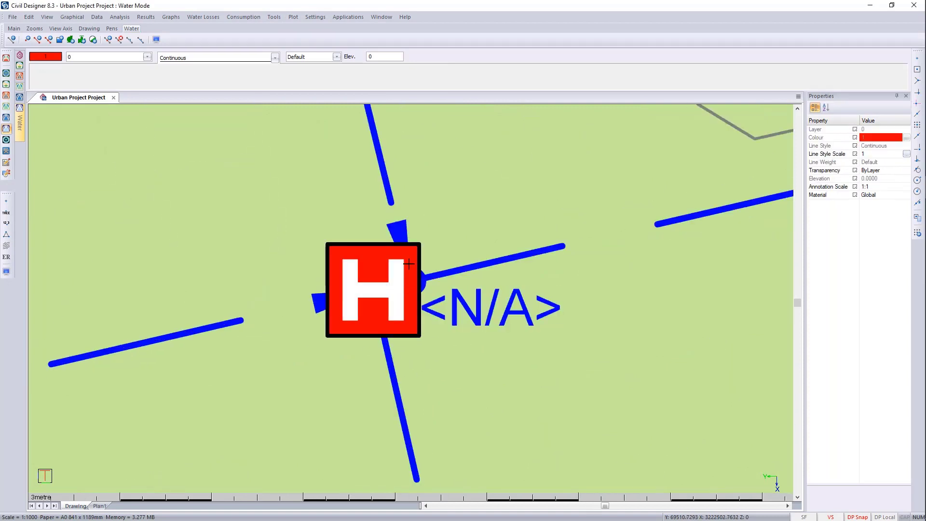
pyautogui.click(400, 236)
pyautogui.click(426, 281)
pyautogui.press('Escape')
pyautogui.click(420, 289)
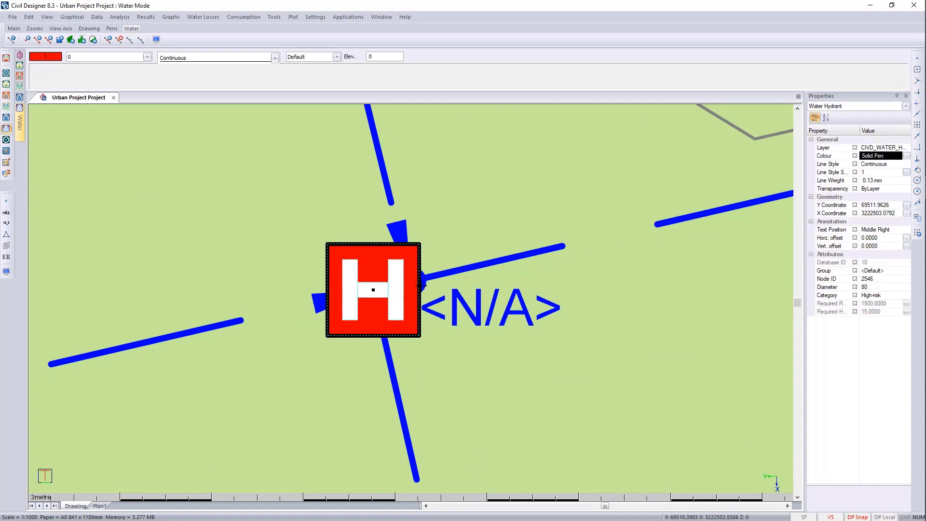
pyautogui.press('Escape')
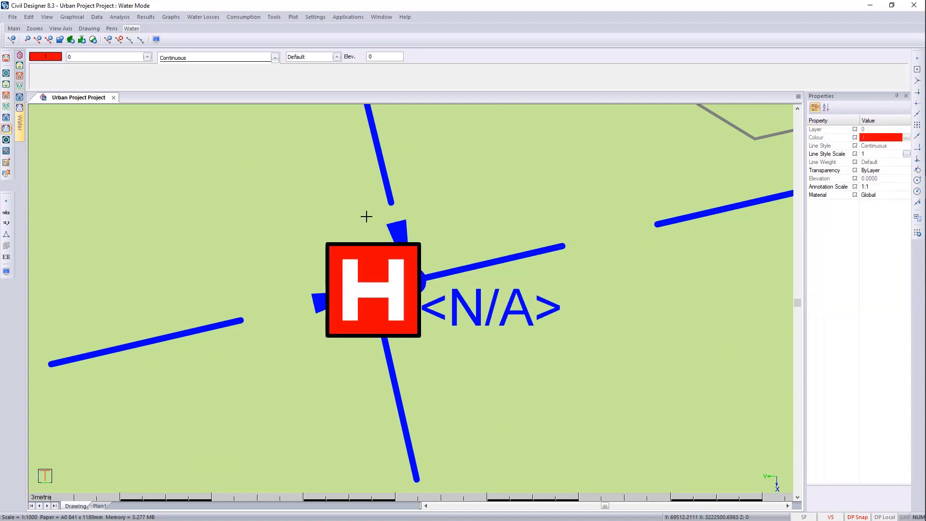
pyautogui.moveTo(368, 215); pyautogui.dragTo(507, 341)
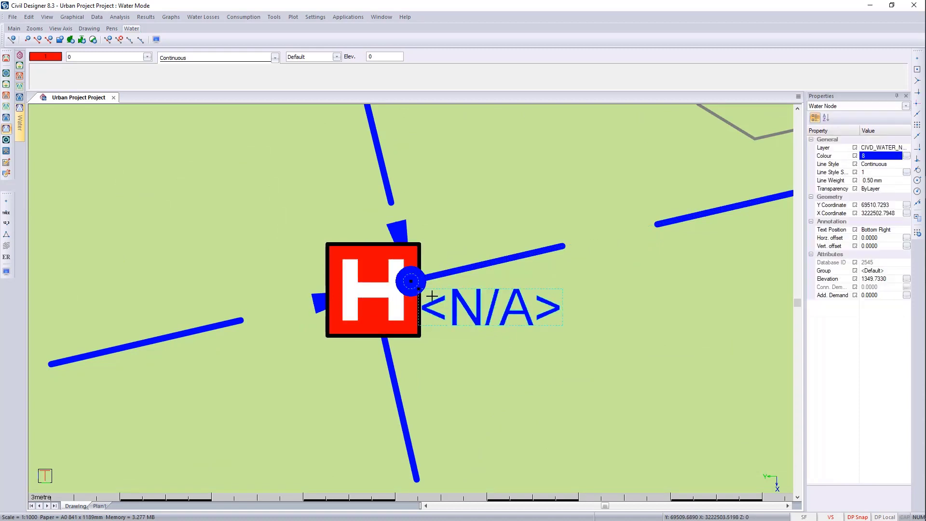
pyautogui.click(410, 281)
pyautogui.click(483, 145)
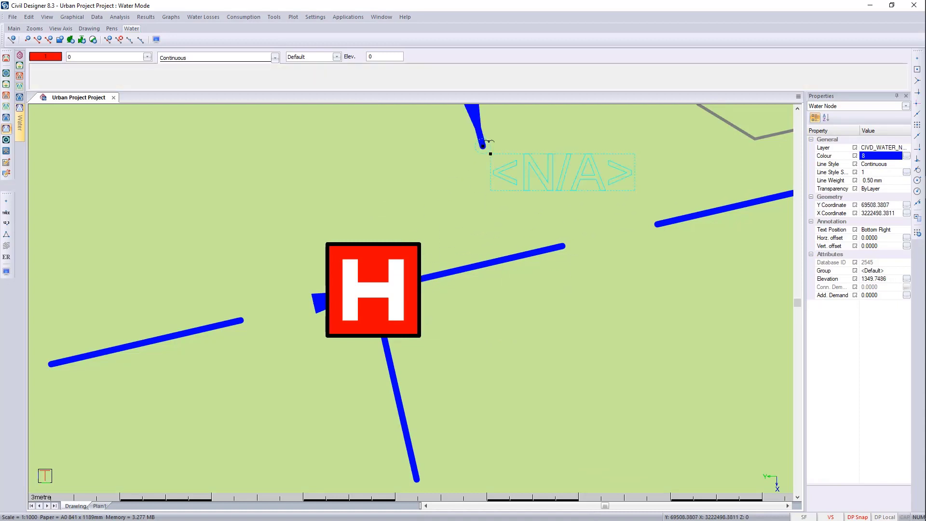
pyautogui.press('Escape')
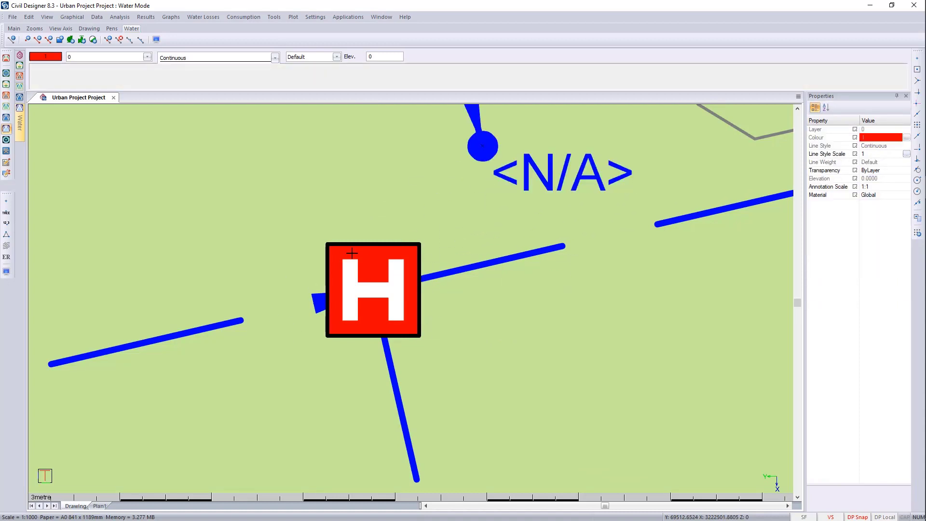
pyautogui.hotkey('ctrl', 'z')
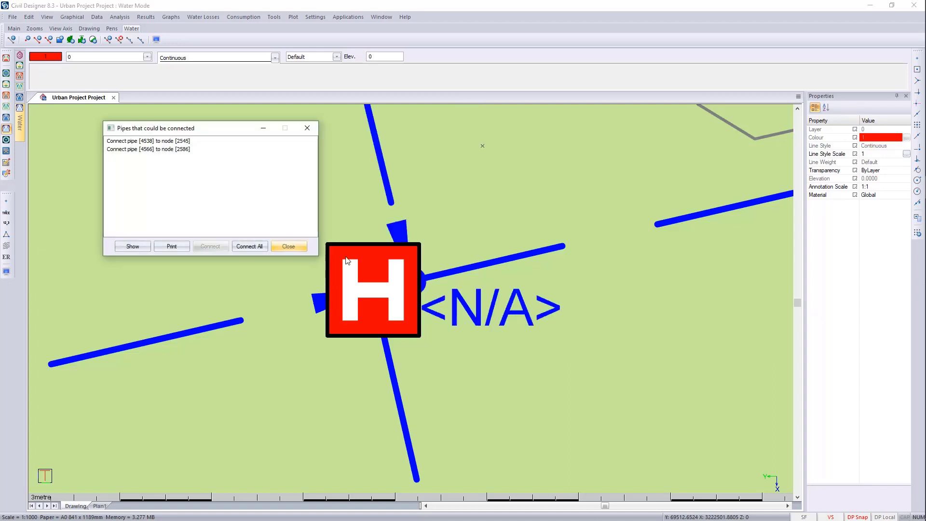
# - Connect pipe 4538 to node 2545 and pipe 4566 to node 2586, and close the list of connectable pipes
pyautogui.click(157, 140)
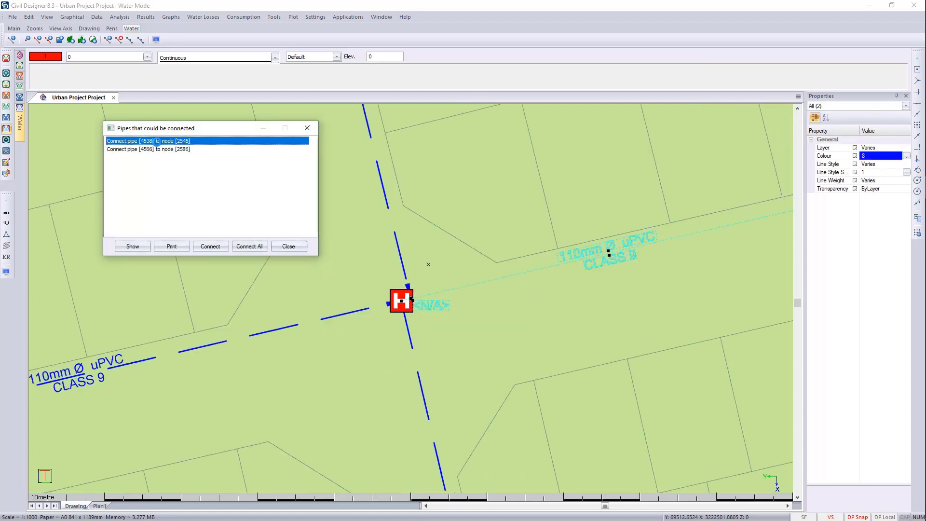
pyautogui.click(218, 246)
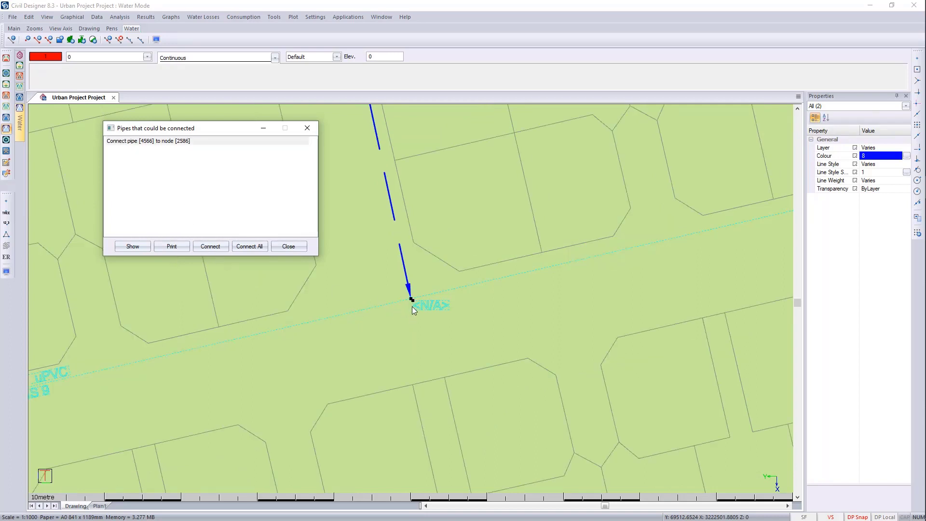
pyautogui.click(153, 141)
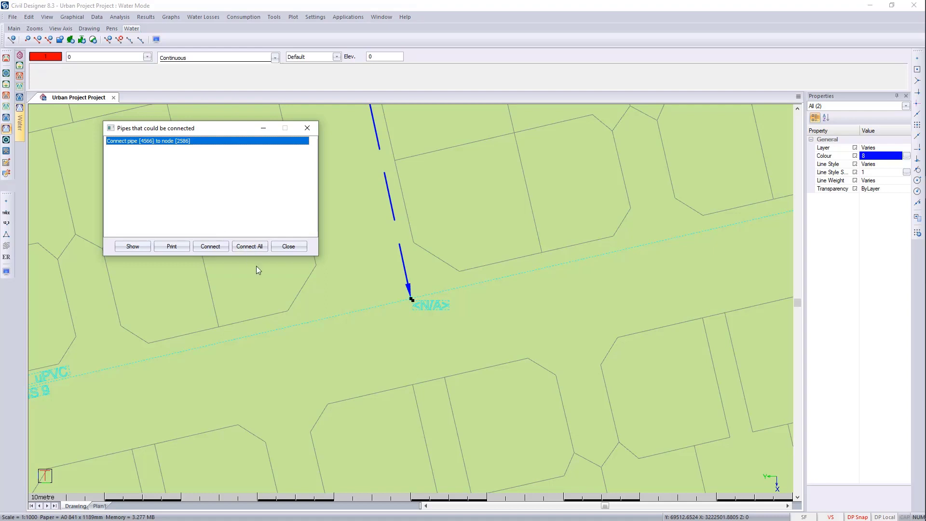
pyautogui.click(215, 246)
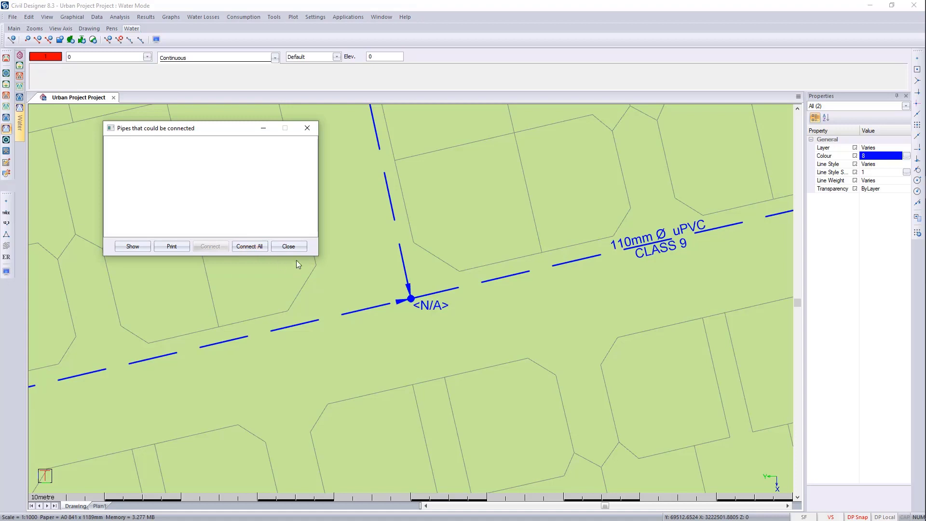
pyautogui.click(296, 247)
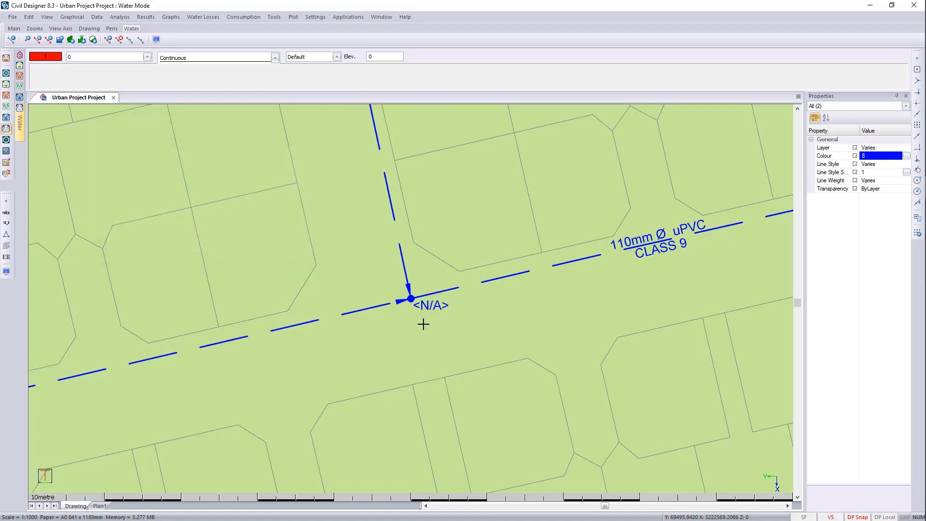
# - Move node 2586 away from its pipe junction to test the new connection, undo the move and clear the selection
pyautogui.click(409, 292)
pyautogui.click(411, 299)
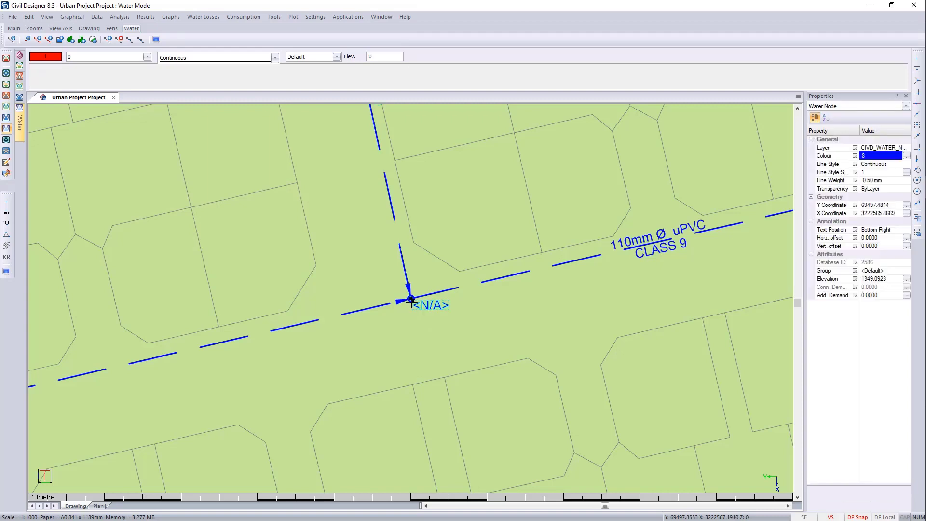
pyautogui.click(410, 299)
pyautogui.click(444, 331)
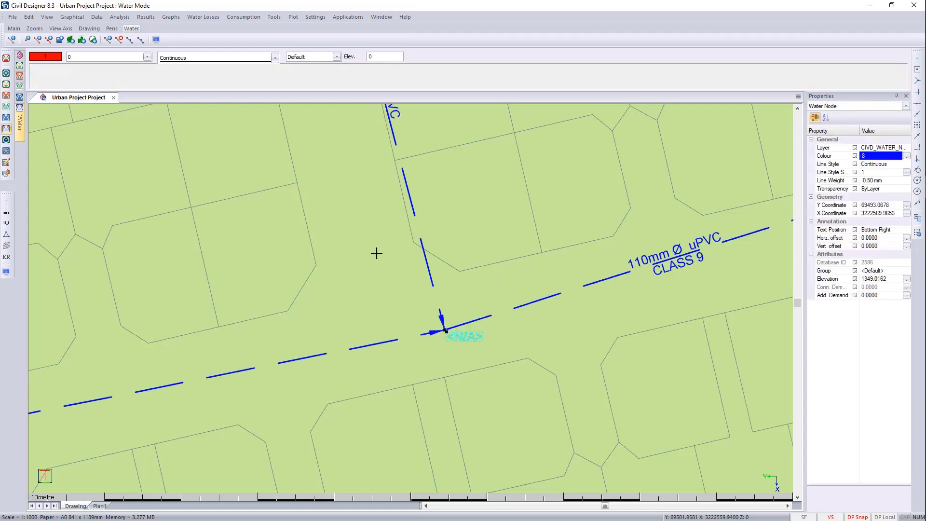
pyautogui.hotkey('ctrl', 'z')
pyautogui.press('Escape')
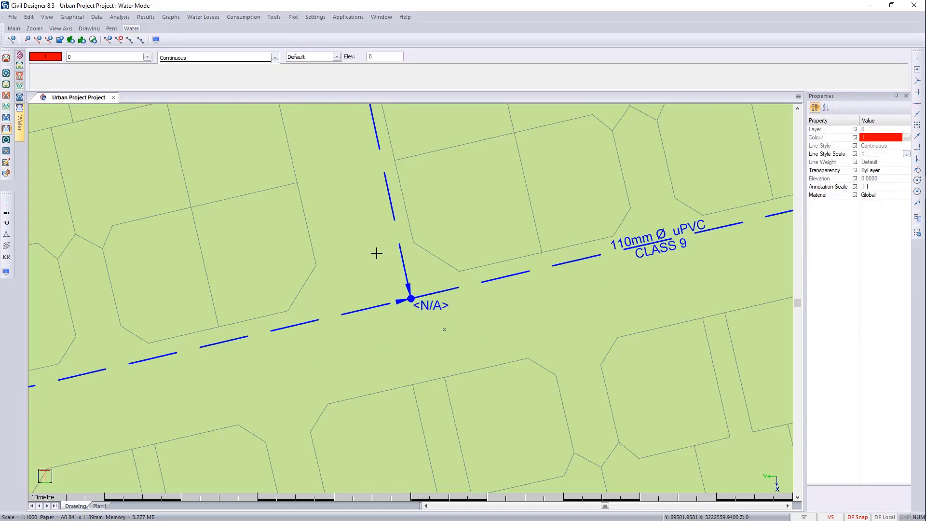
# - Check the whole network's geometry for near nodes and close the report
pyautogui.press('F6')
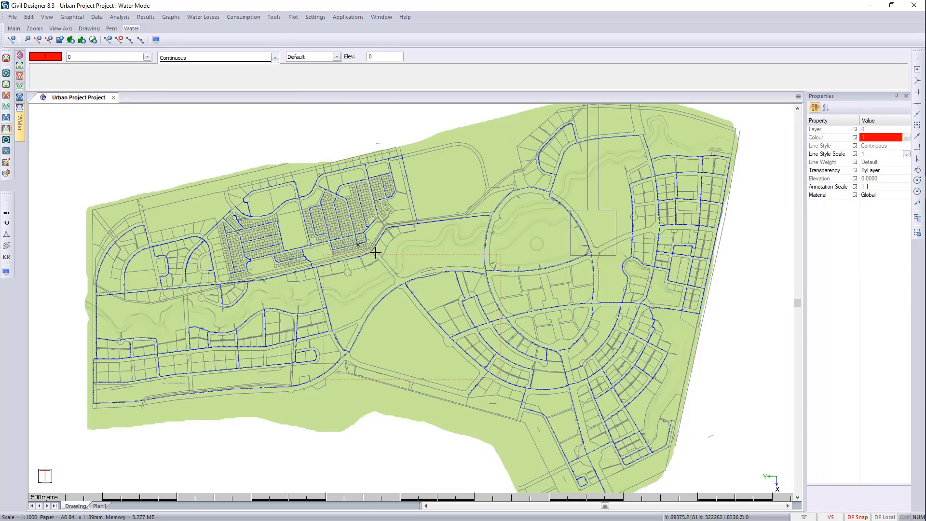
pyautogui.click(274, 18)
pyautogui.moveTo(309, 57)
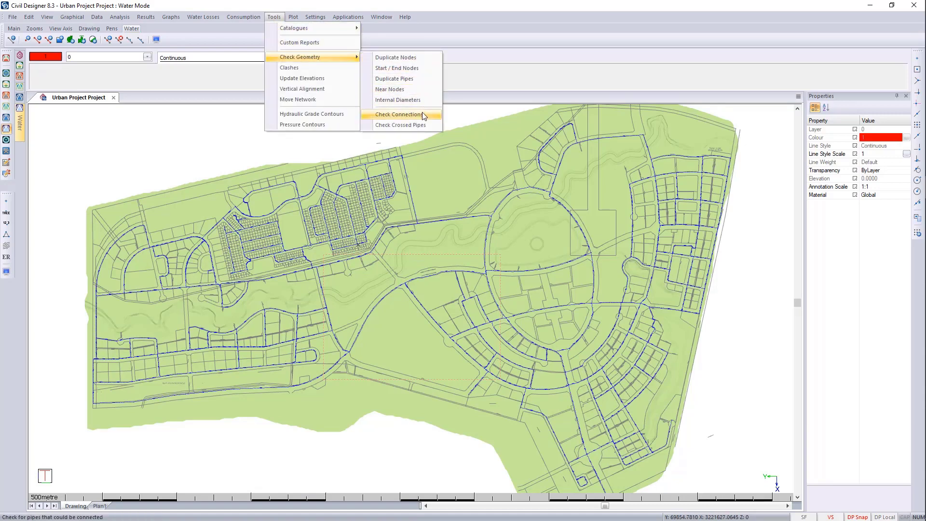
pyautogui.click(421, 88)
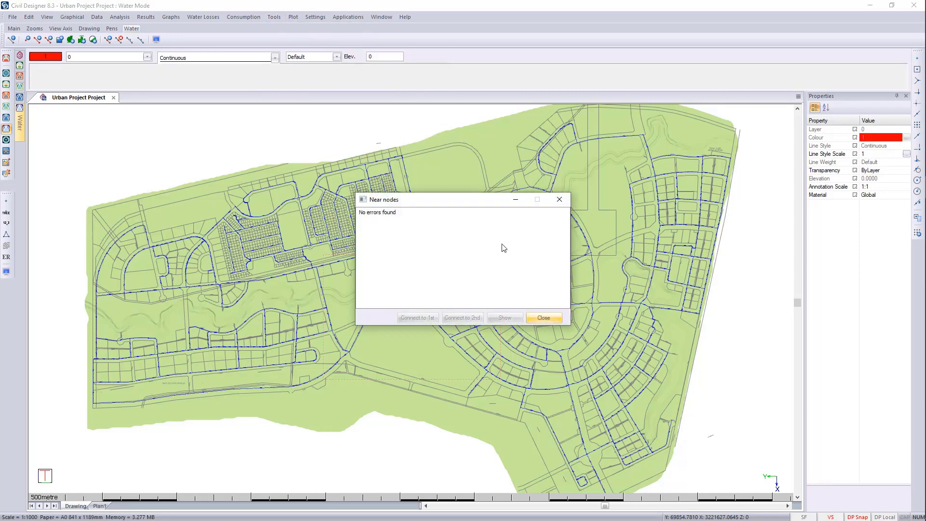
pyautogui.click(556, 319)
# - Check the network's geometry for duplicate nodes and close the report
pyautogui.click(274, 17)
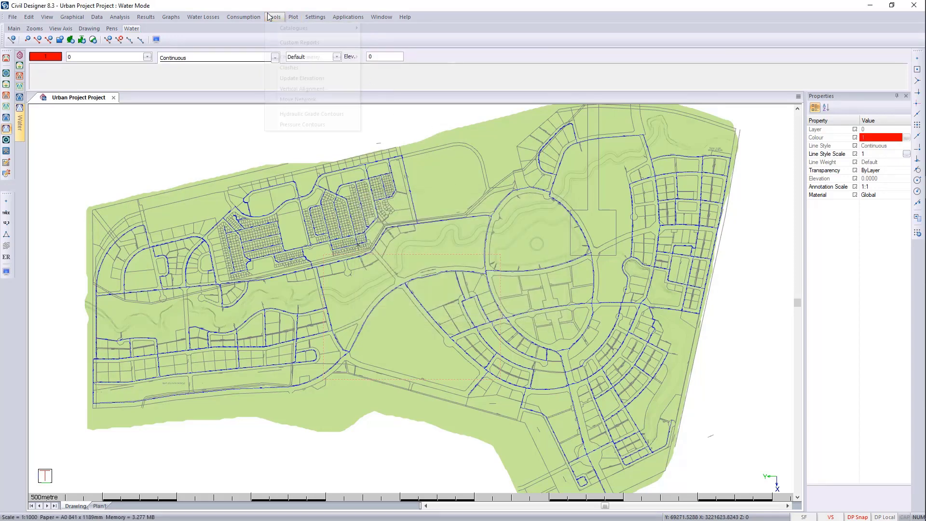
pyautogui.moveTo(340, 57)
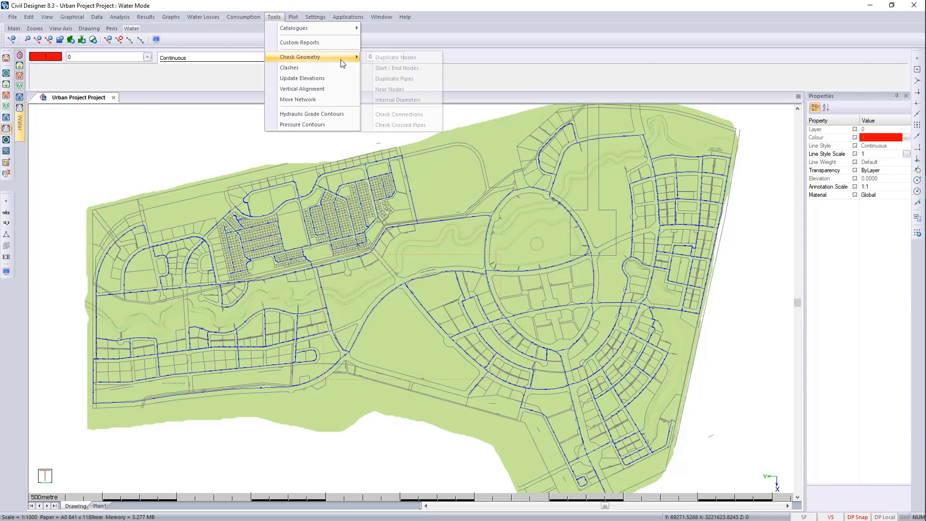
pyautogui.click(427, 57)
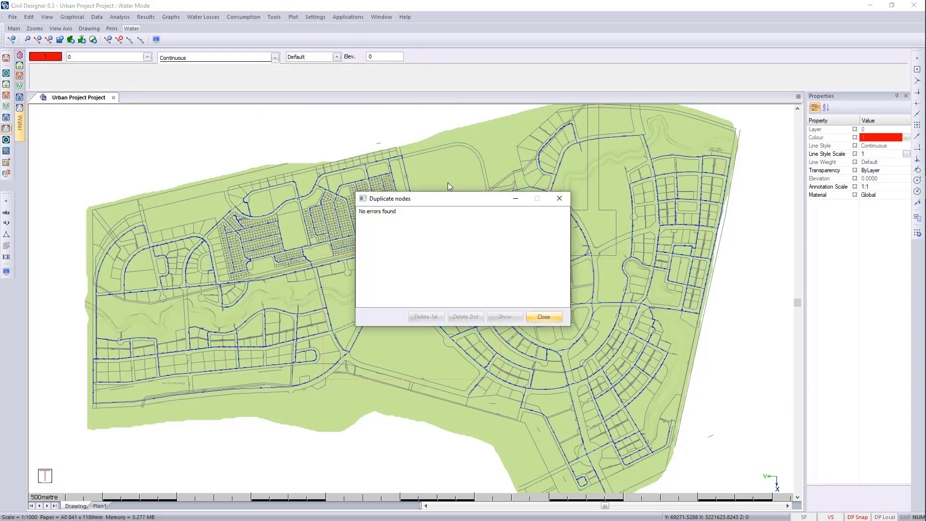
pyautogui.click(542, 317)
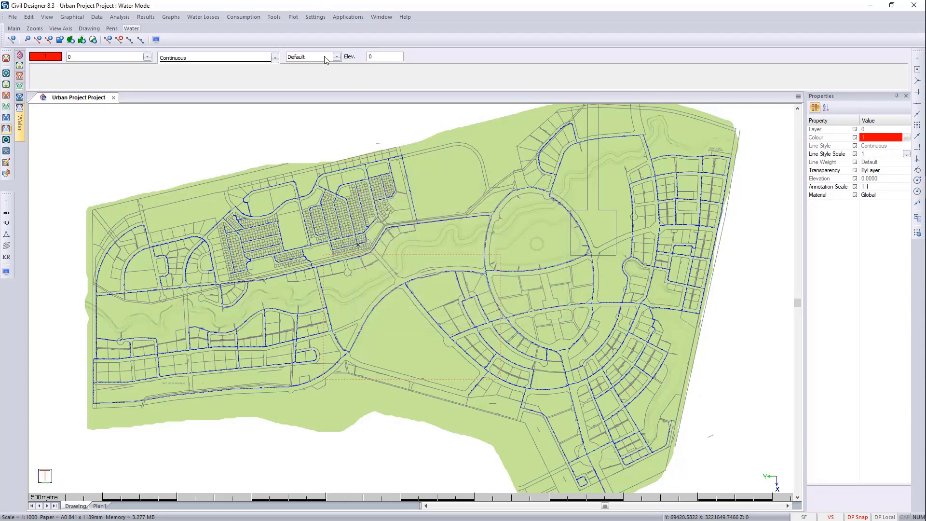
# - Rerun the connections check to look for any remaining pipes that could be connected to nodes
pyautogui.click(272, 20)
pyautogui.moveTo(335, 58)
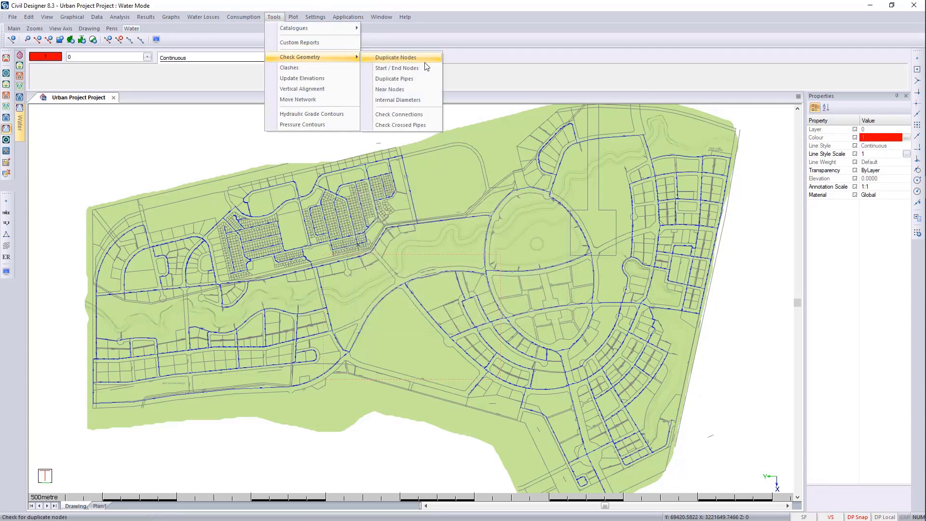
pyautogui.click(432, 113)
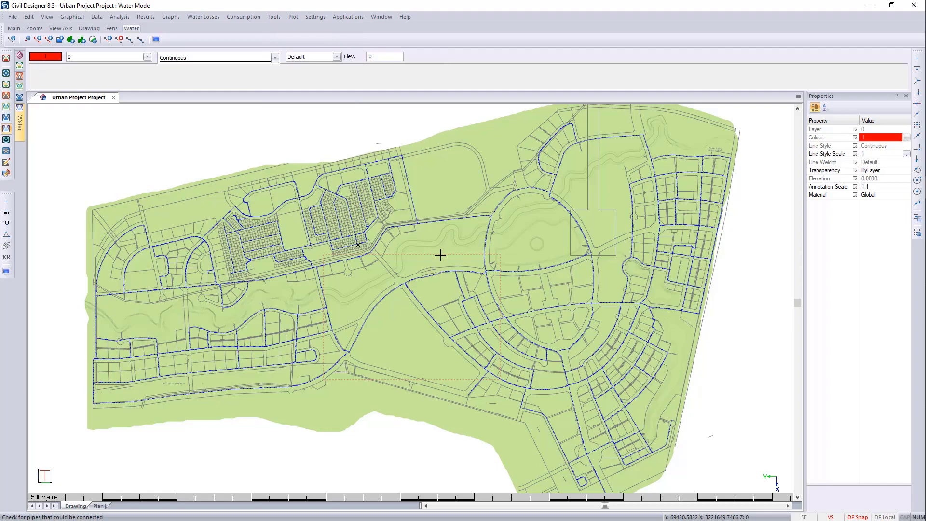